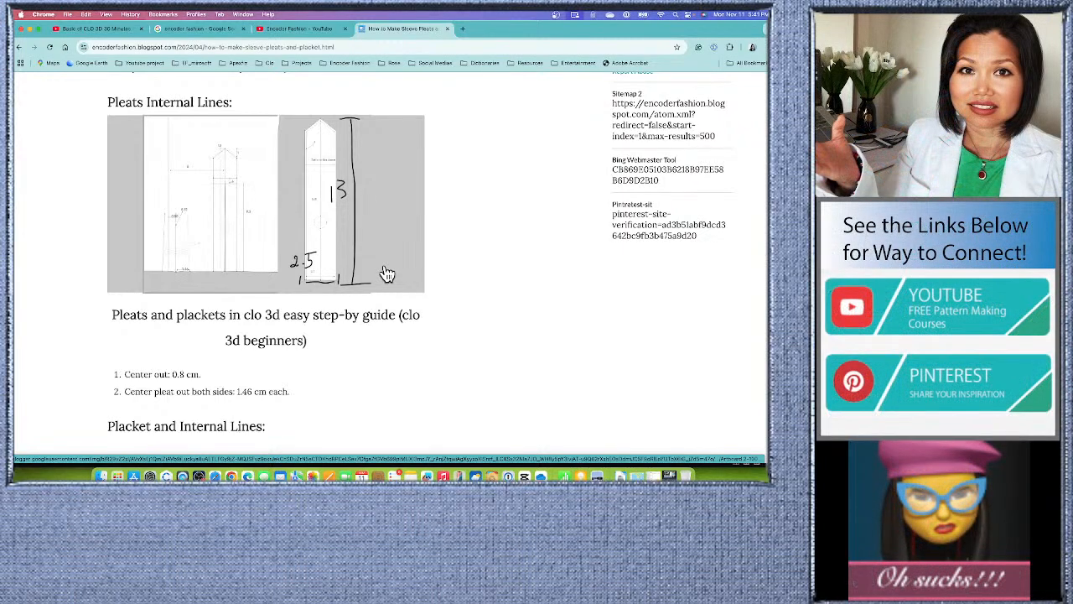
Step: Review the sleeve pleats and placket blog article, covering its introduction and the Pleats Internal Lines diagram
scroll(320, 369, "up", 2)
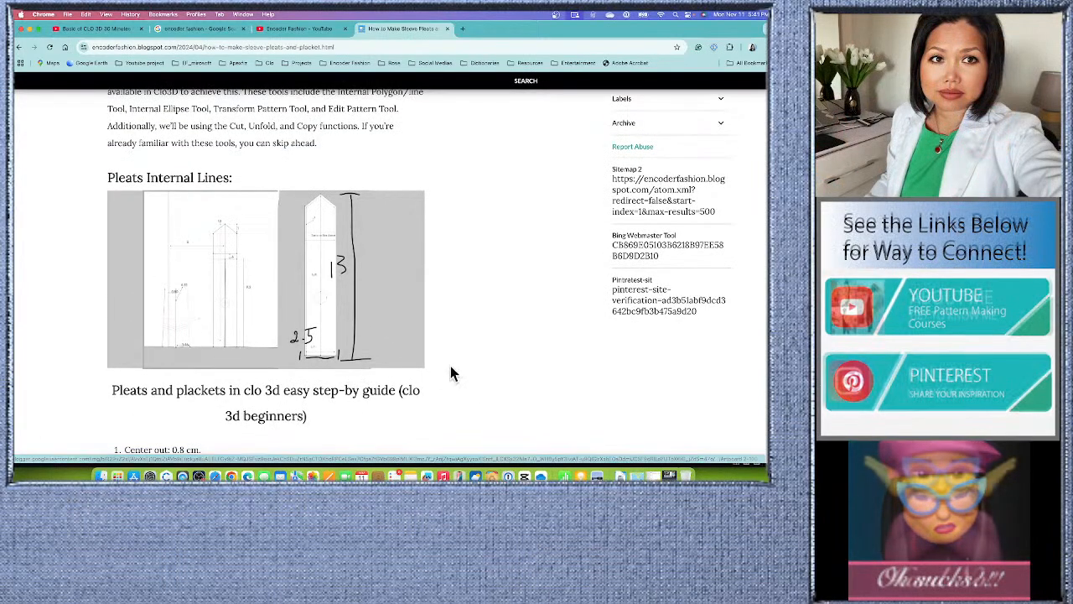
scroll(400, 372, "down", 2)
scroll(399, 367, "up", 4)
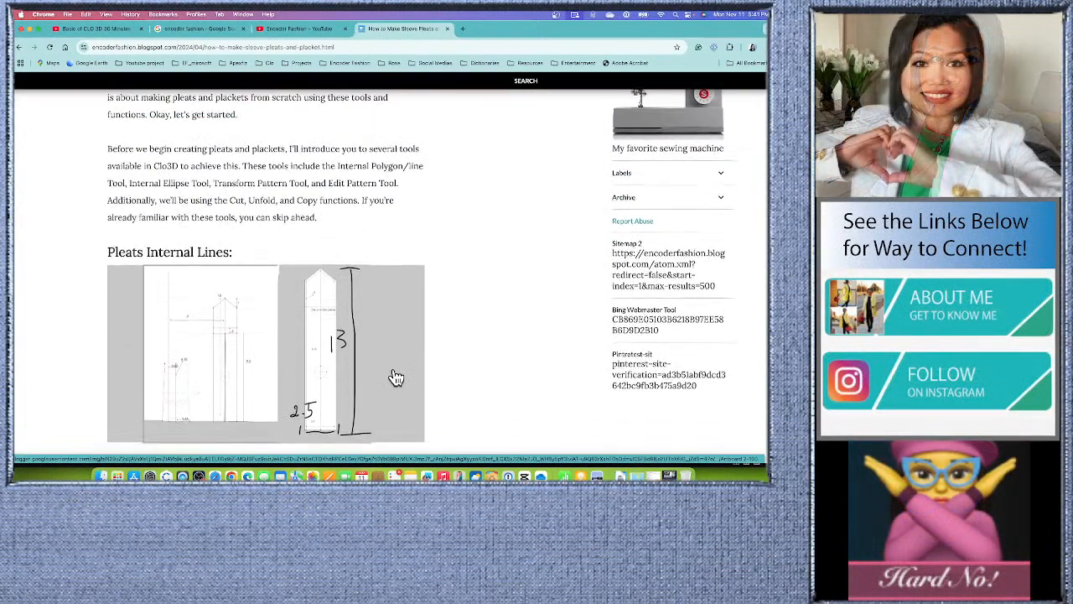
scroll(396, 378, "up", 10)
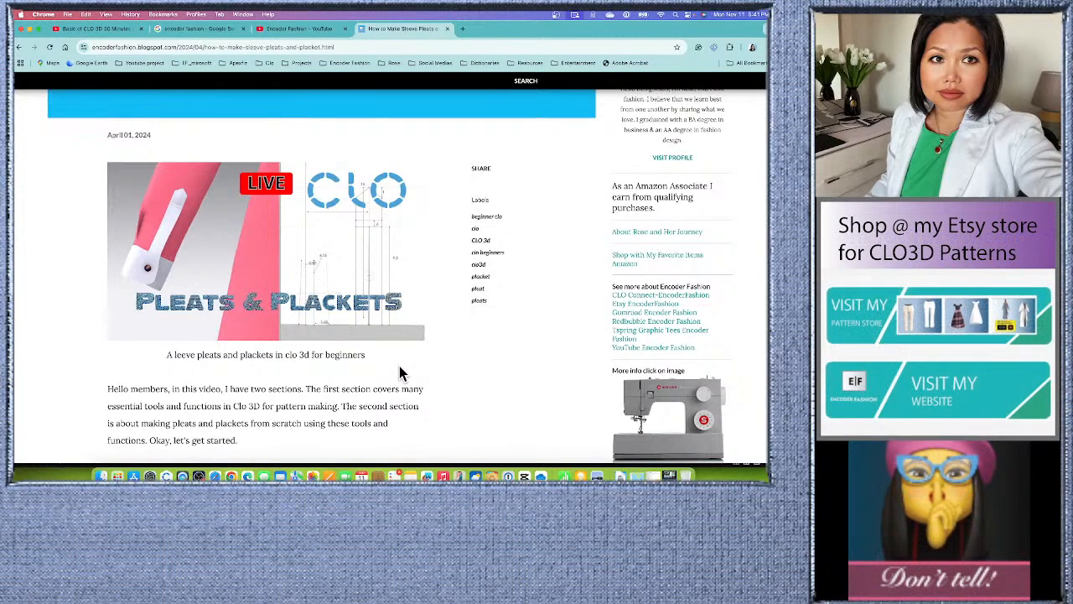
scroll(399, 366, "down", 2)
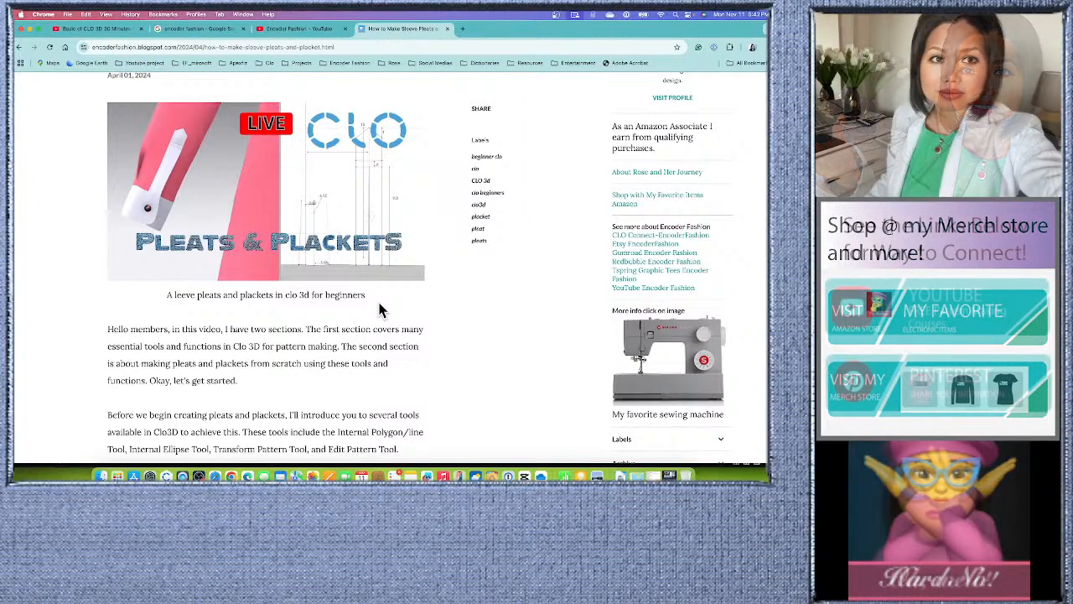
Step: Open the EncoderFashion Etsy shop from the YouTube channel's About links and look through its featured items and full item list
left_click(295, 29)
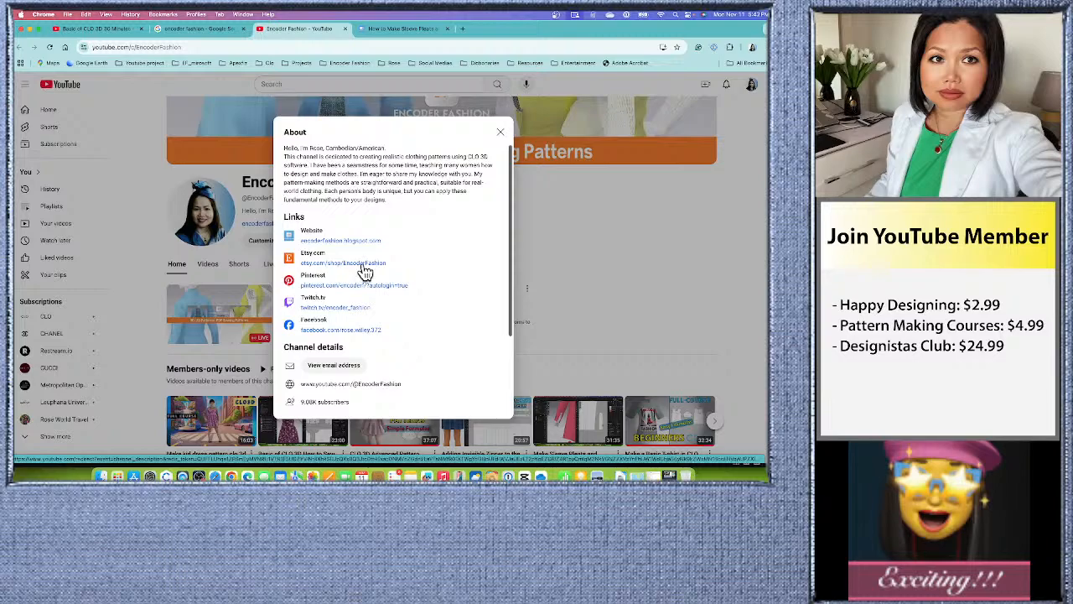
left_click(364, 263)
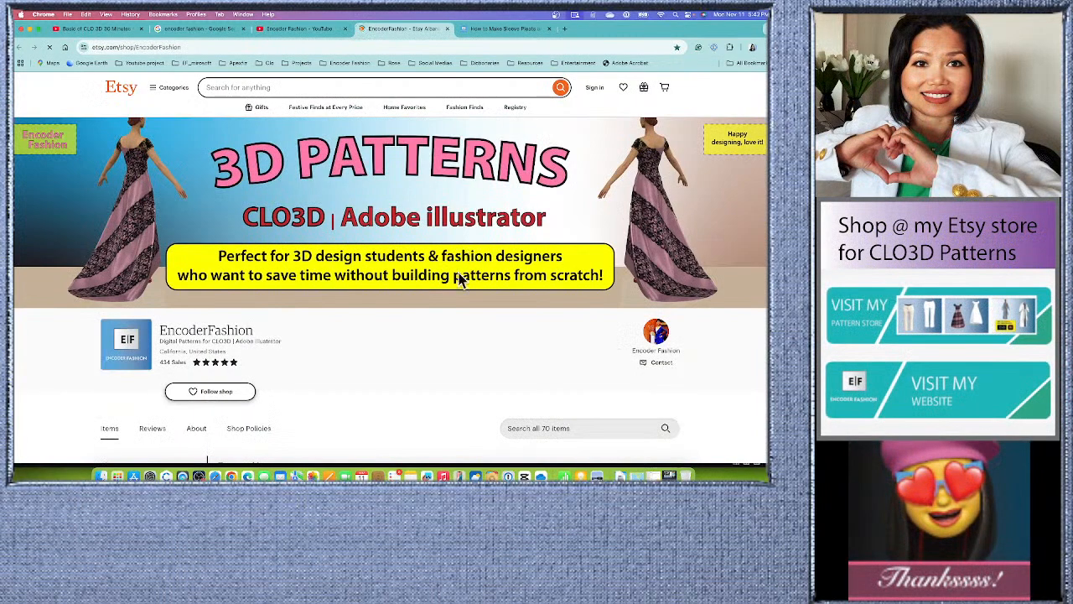
scroll(457, 302, "down", 5)
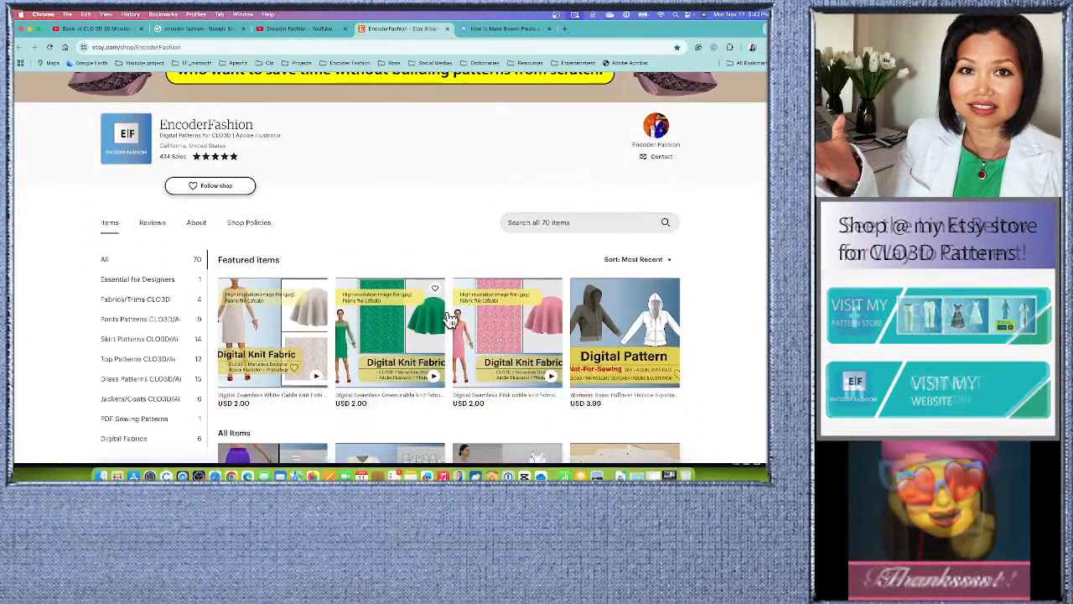
scroll(450, 318, "down", 2)
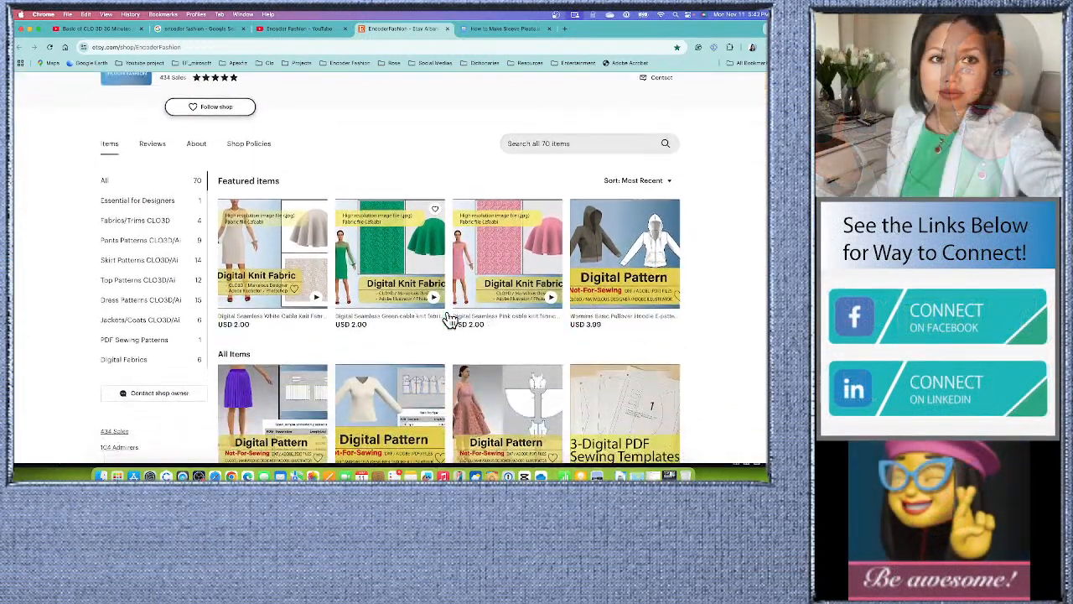
scroll(451, 319, "down", 3)
scroll(451, 318, "up", 2)
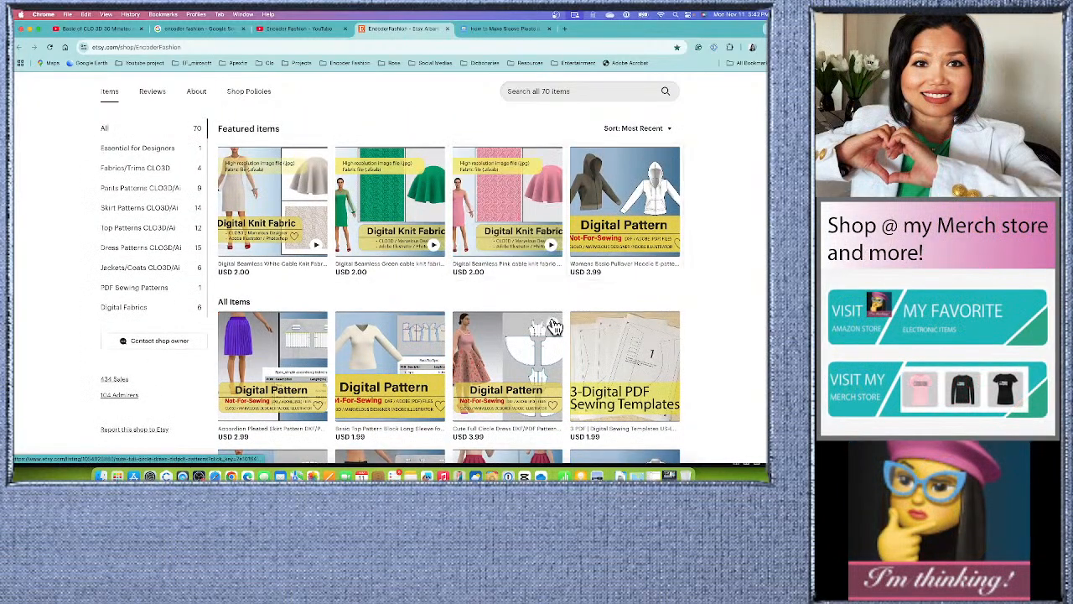
scroll(520, 327, "down", 1)
scroll(371, 328, "down", 1)
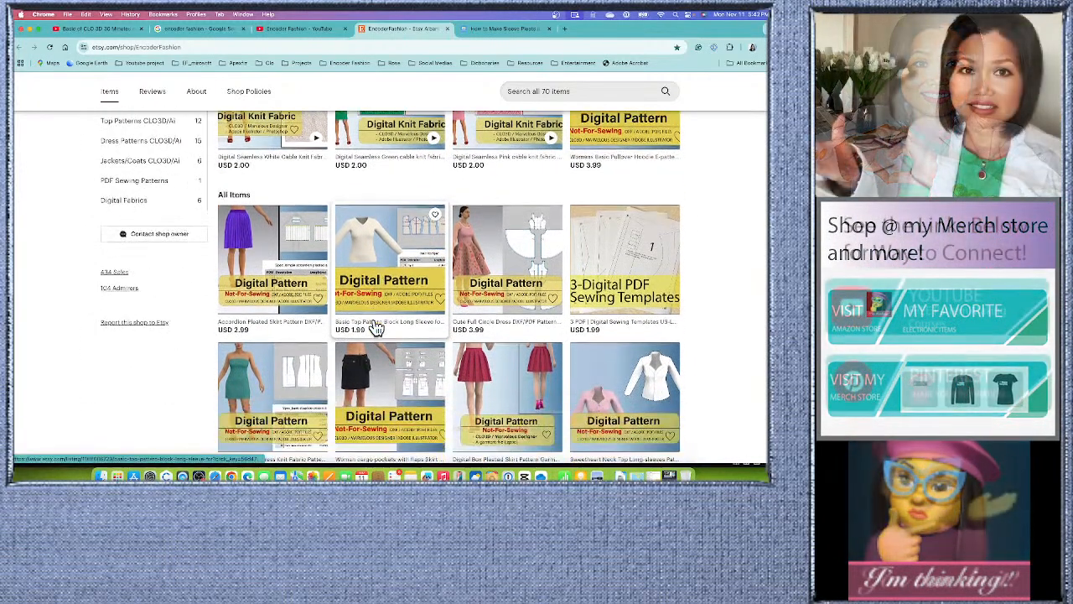
scroll(377, 325, "down", 2)
scroll(496, 299, "down", 4)
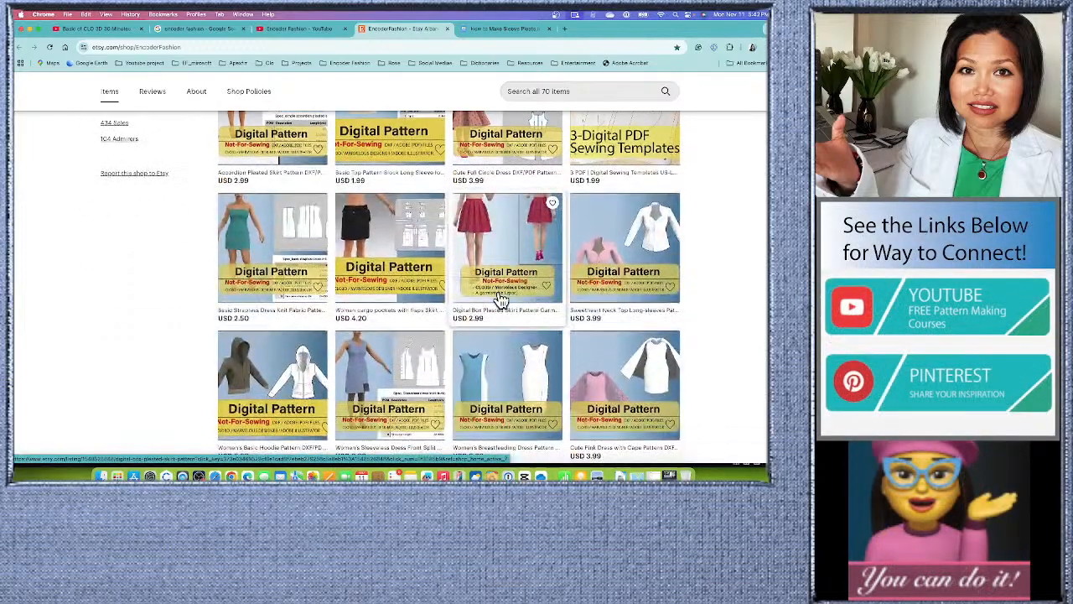
scroll(577, 312, "up", 10)
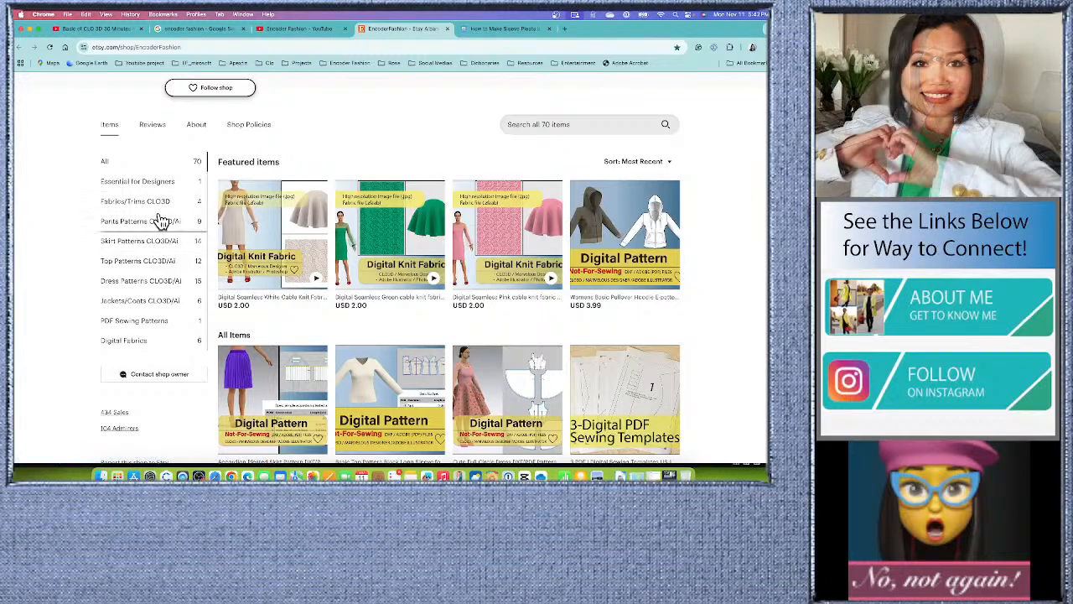
Step: View the shop's PDF Sewing Patterns, Fabrics/Trims CLO3D and Pants Patterns CLO3D/Ai sections in turn
left_click(179, 323)
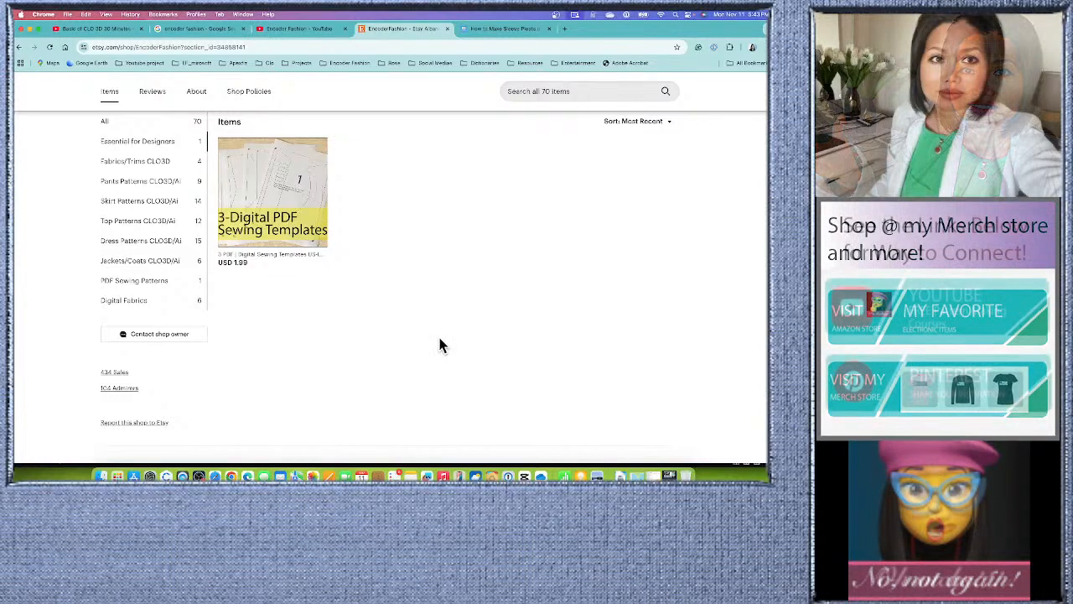
left_click(156, 165)
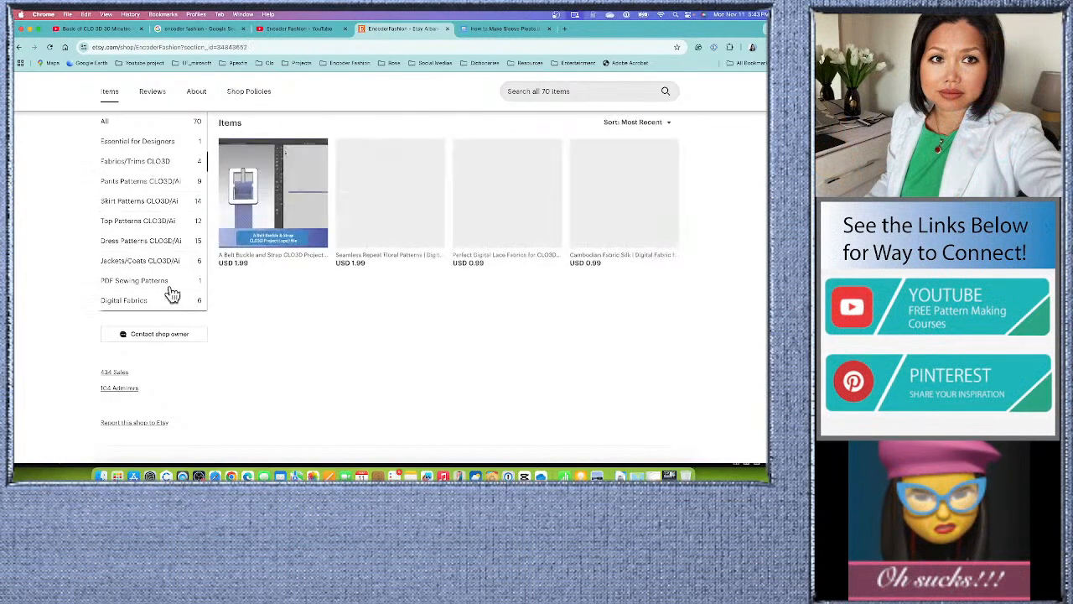
left_click(145, 184)
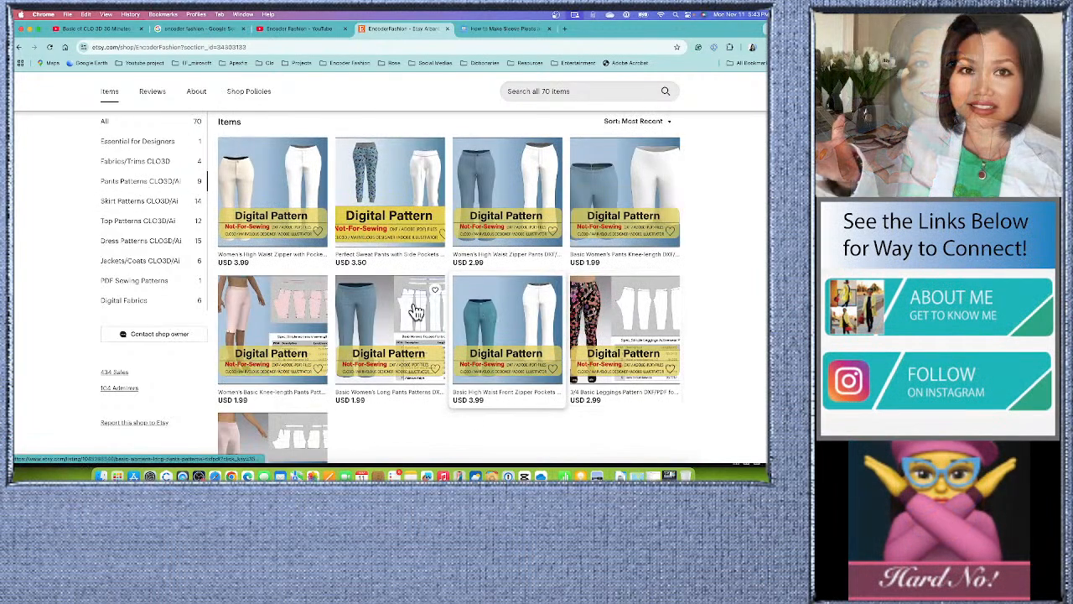
Step: Examine the listings in the shop's pants patterns section, from the high-waist zipper pants to the simple shorts
scroll(444, 312, "down", 1)
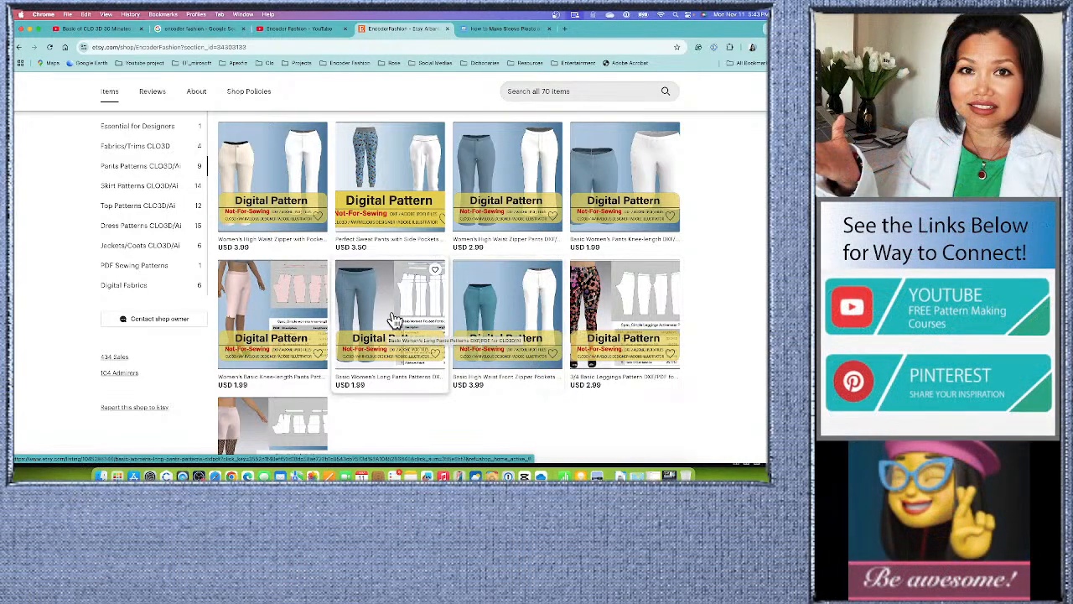
scroll(392, 318, "down", 2)
scroll(393, 318, "up", 4)
scroll(403, 321, "down", 4)
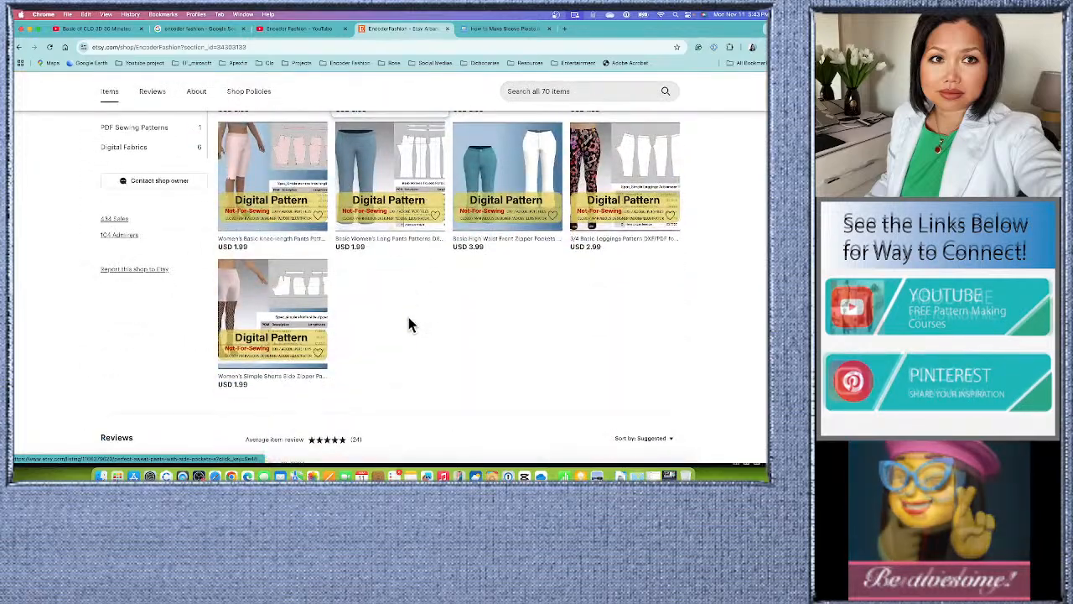
scroll(409, 318, "up", 1)
scroll(410, 329, "up", 1)
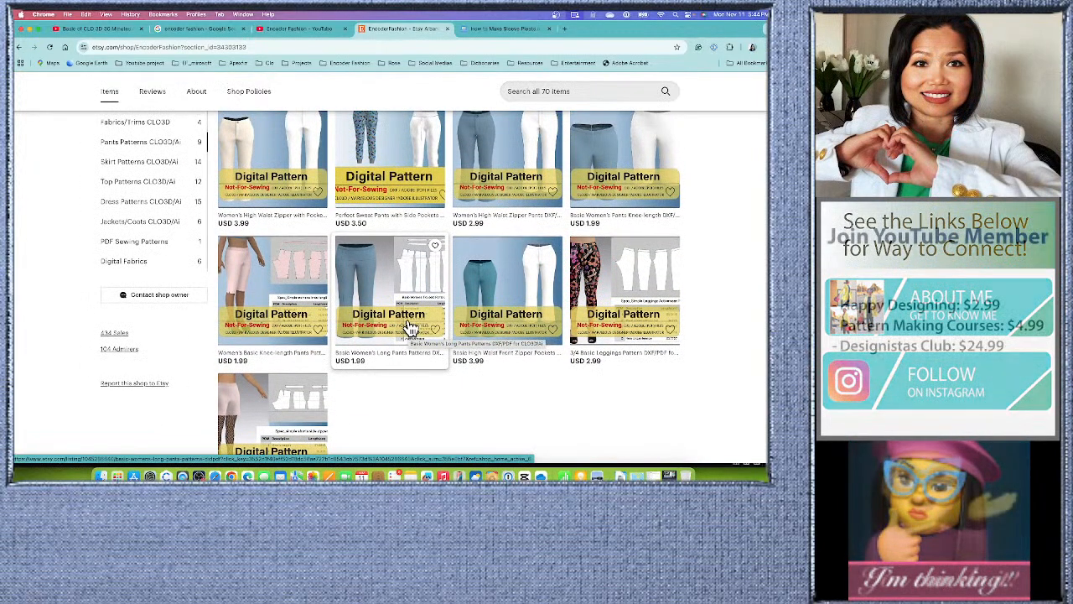
scroll(407, 328, "up", 1)
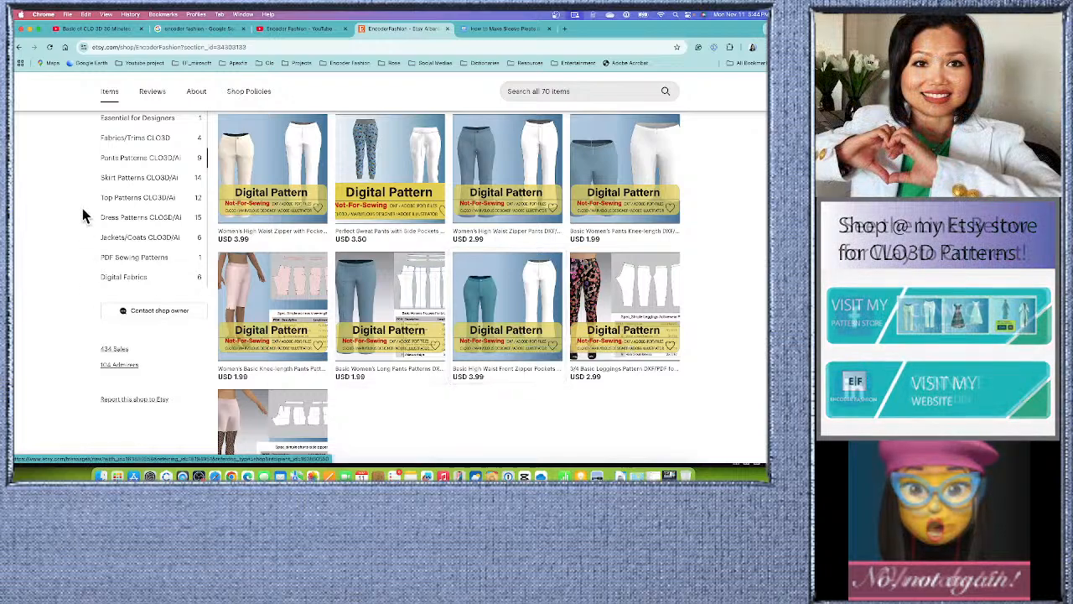
scroll(534, 322, "up", 2)
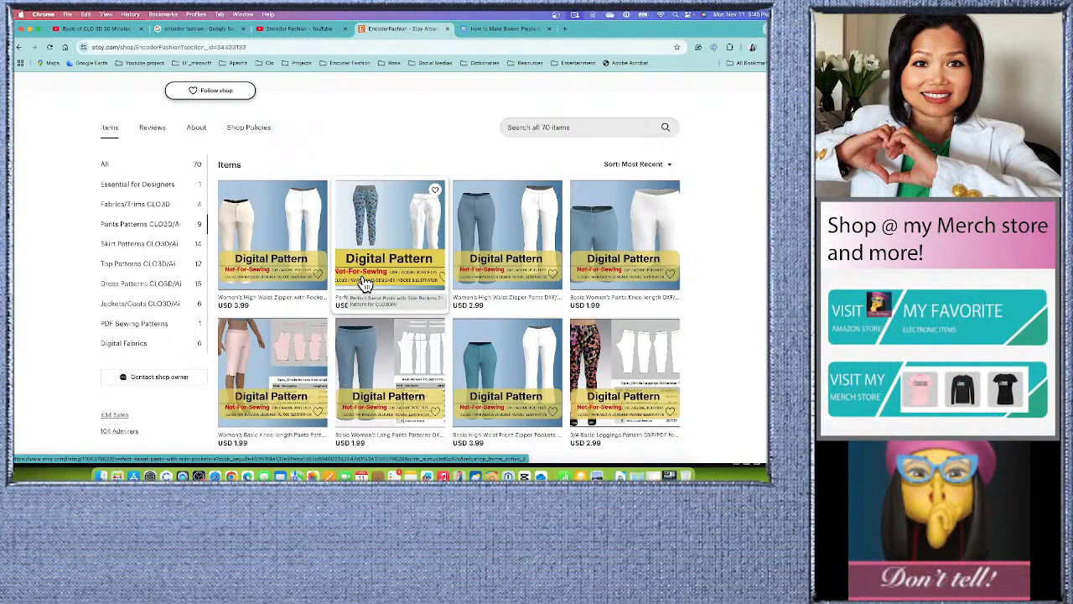
Step: Close the Etsy shop, YouTube channel, blog article and Google search pages, leaving only the CLO 3D crash course video
left_click(447, 29)
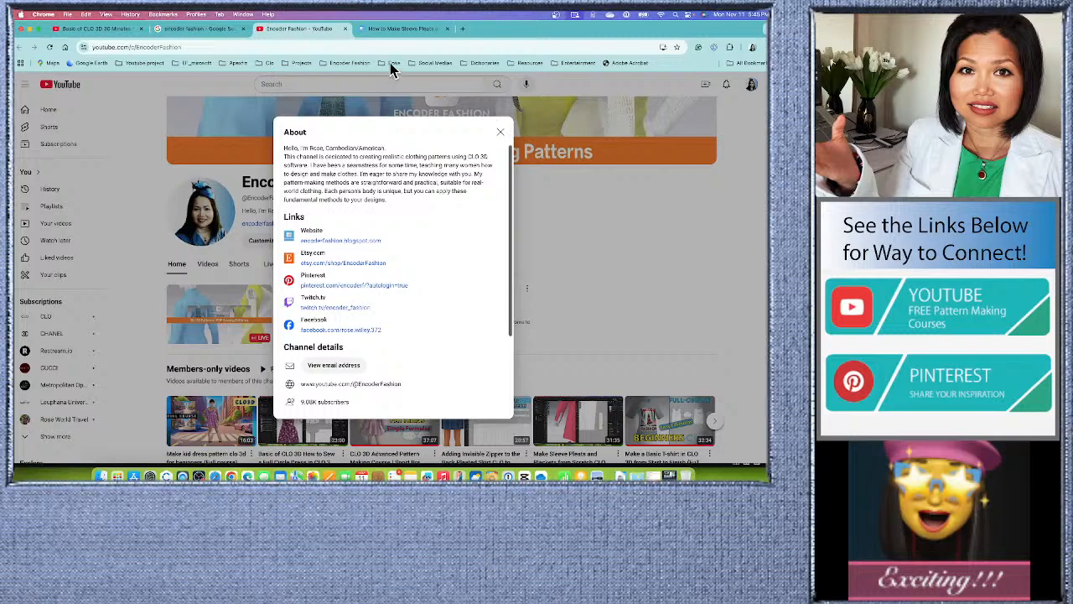
left_click(344, 28)
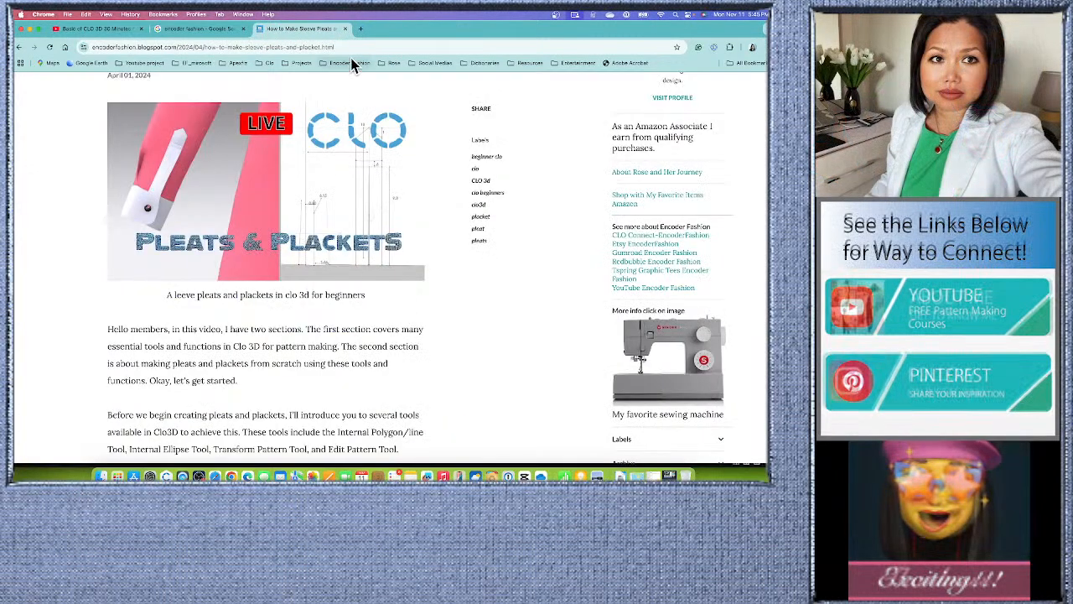
scroll(348, 347, "down", 4)
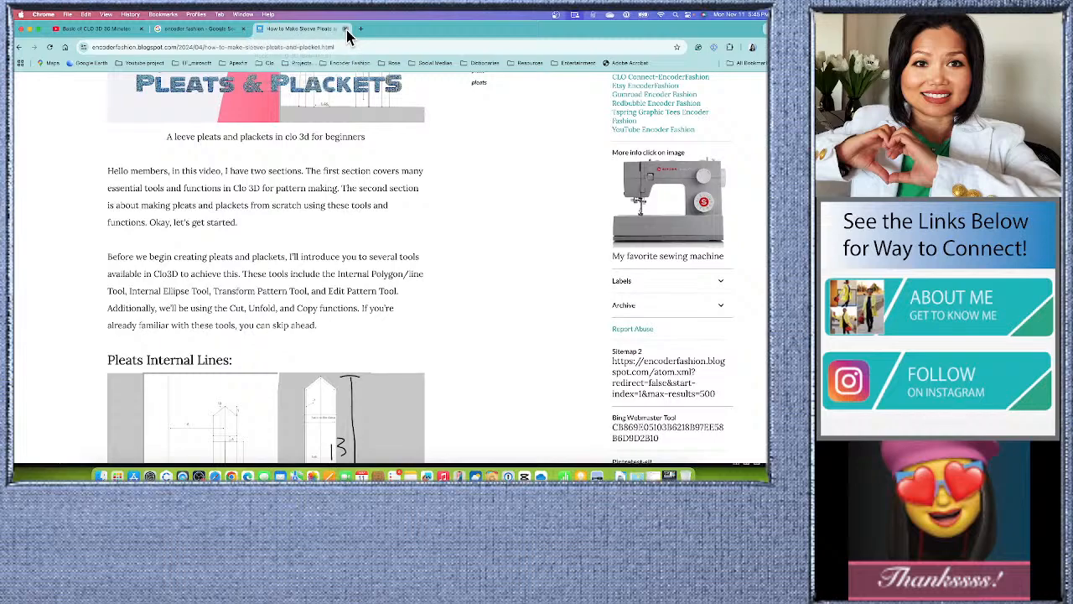
left_click(344, 28)
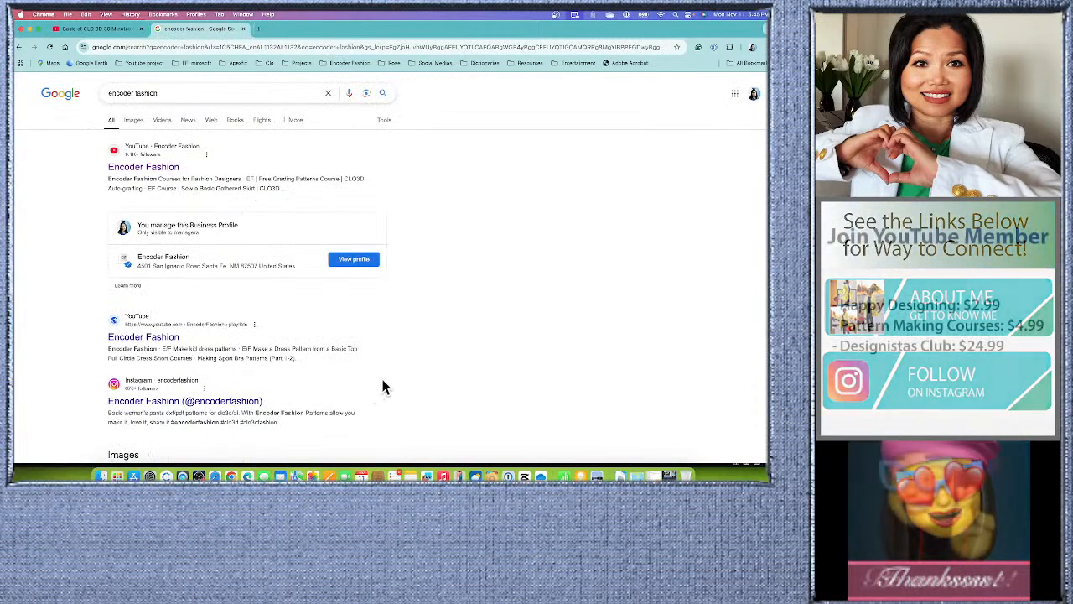
left_click(243, 28)
Step: Look over the Buttons/Buttonholes crash course video page, close the browser window and switch to CLO
scroll(334, 388, "down", 2)
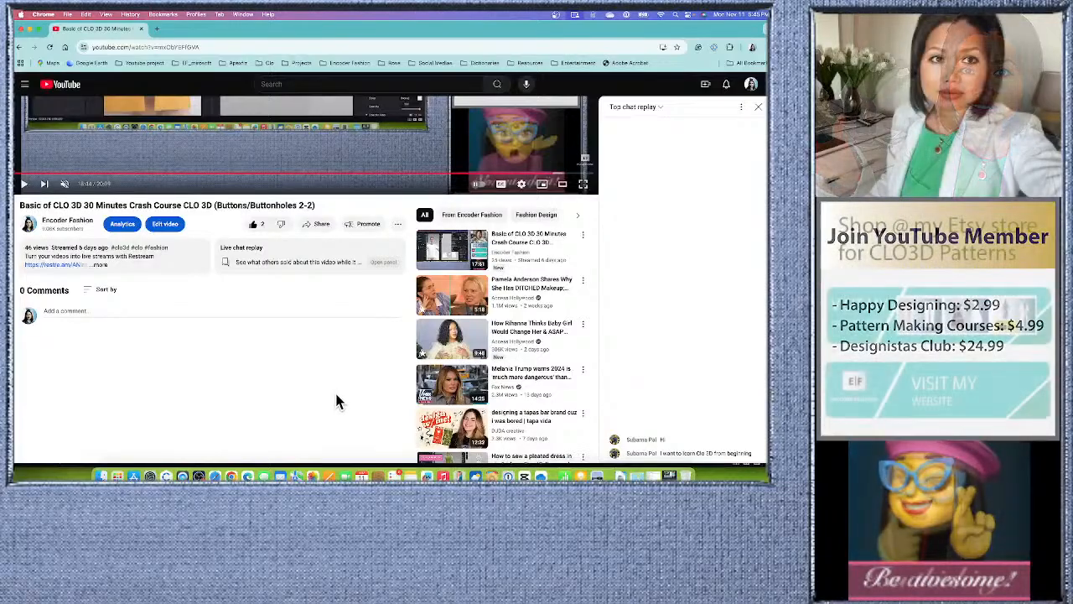
scroll(336, 394, "up", 2)
scroll(335, 400, "up", 1)
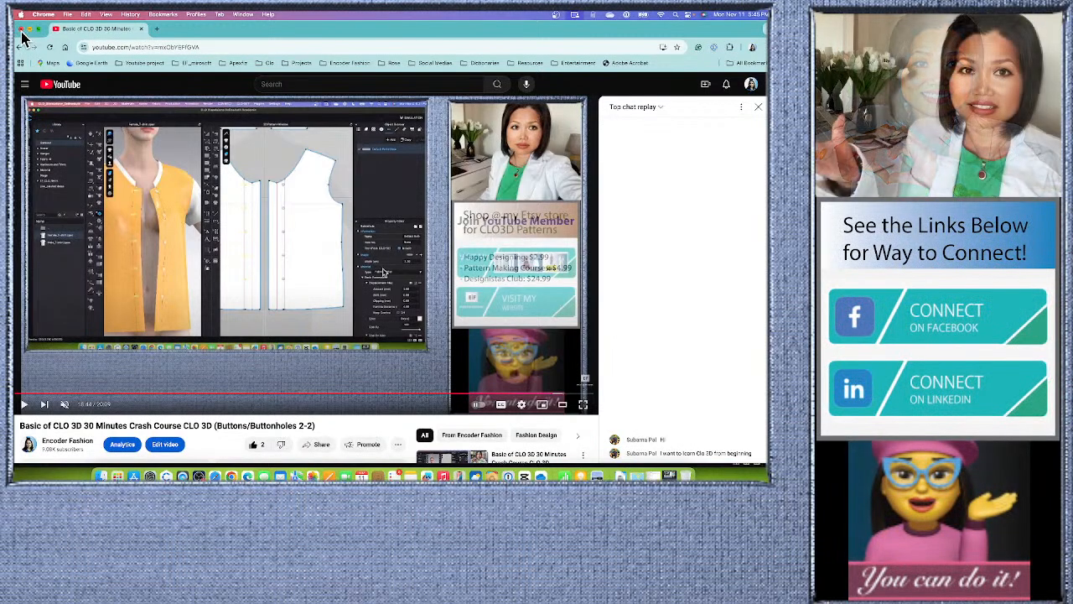
scroll(303, 309, "down", 3)
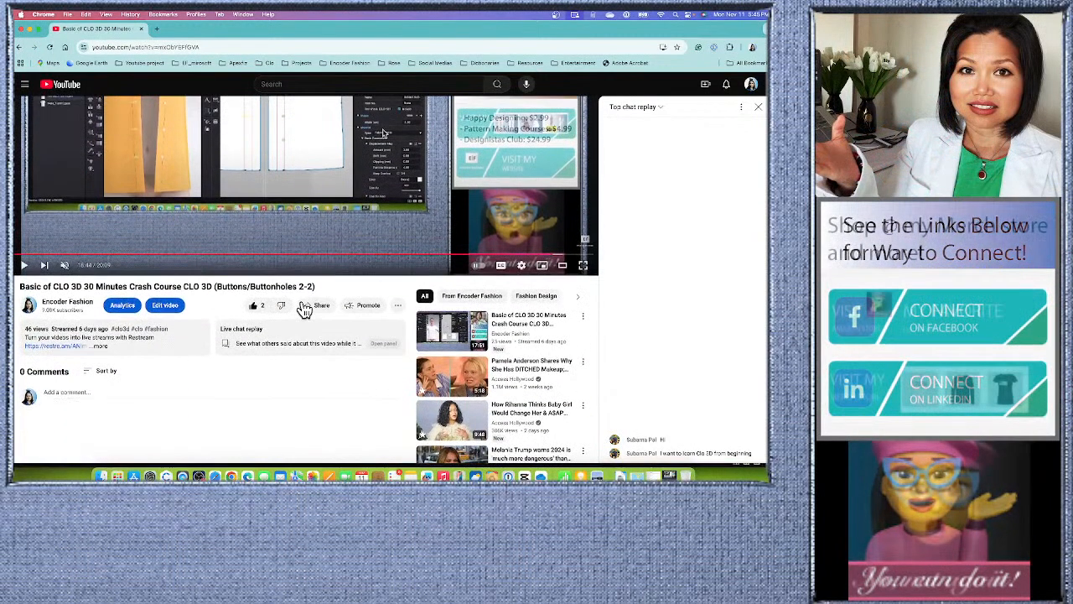
left_click(21, 31)
right_click(233, 476)
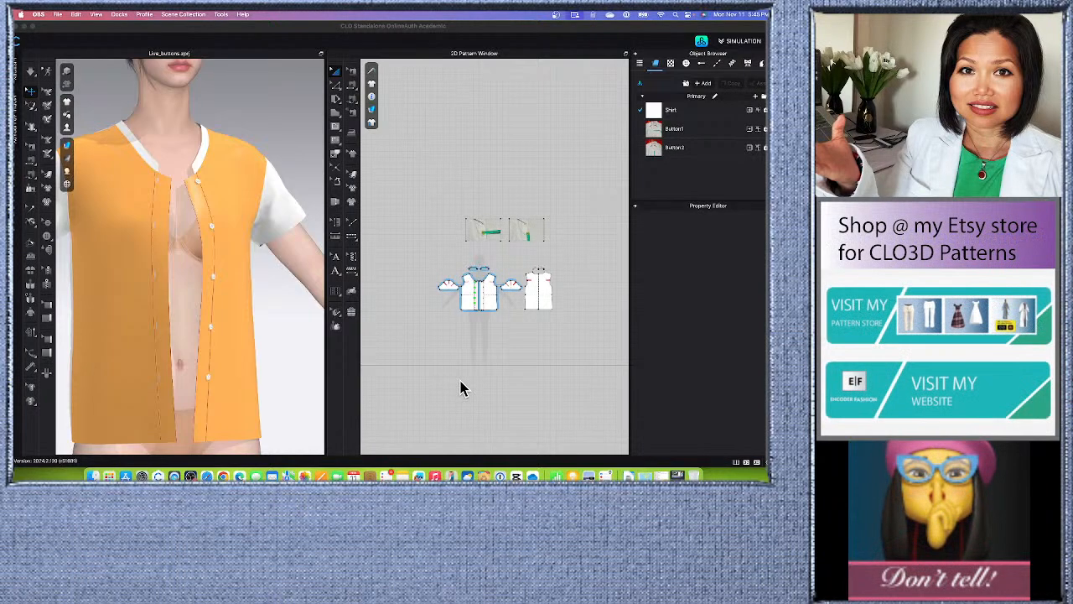
Step: Open the floating library window and reposition it over the middle of the workspace
left_click(700, 42)
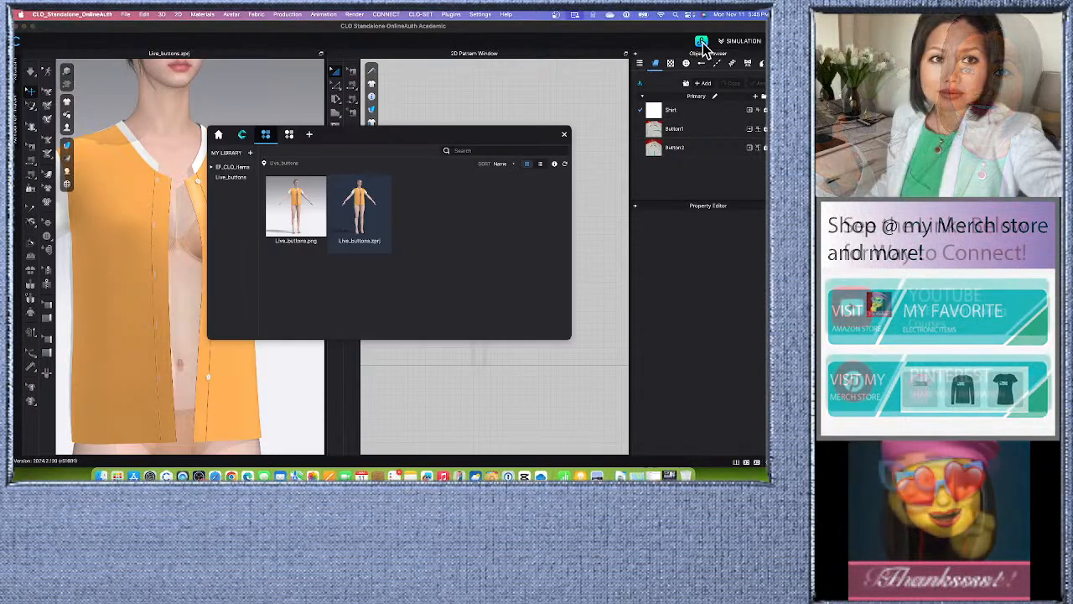
left_click_drag(425, 140, 445, 116)
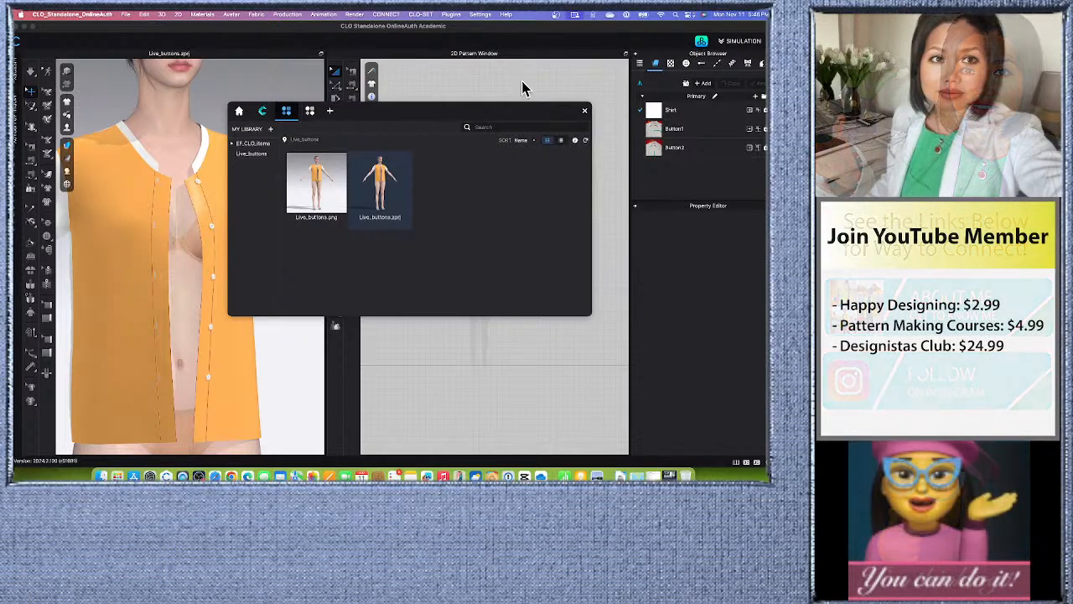
left_click_drag(476, 115, 507, 159)
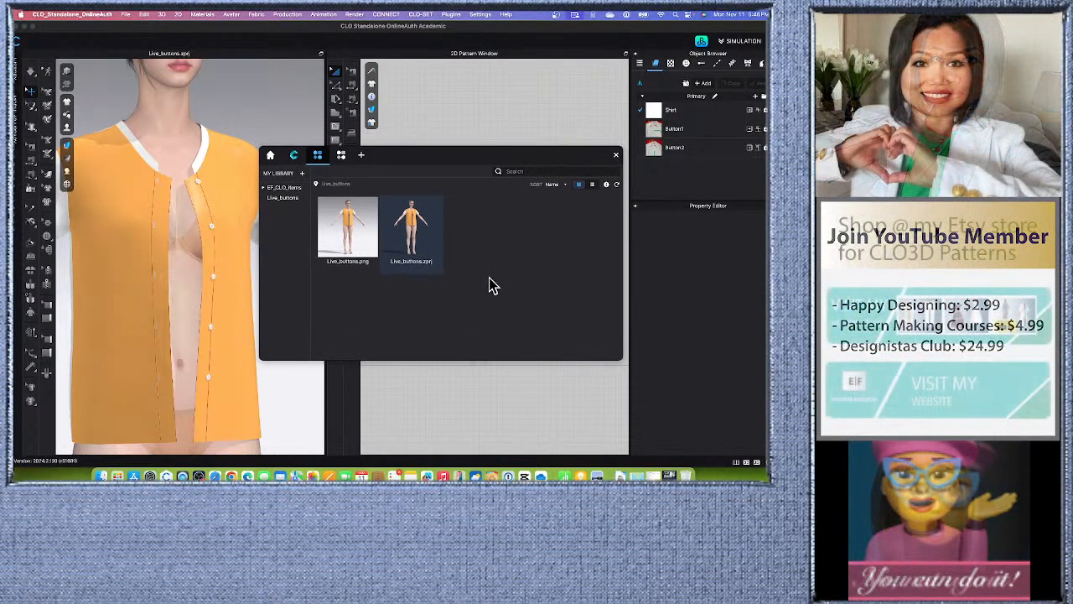
Step: Browse the default Garment assets, check the options for the slim fit crewneck raglan shirt, and show the Avatar assets
left_click(270, 157)
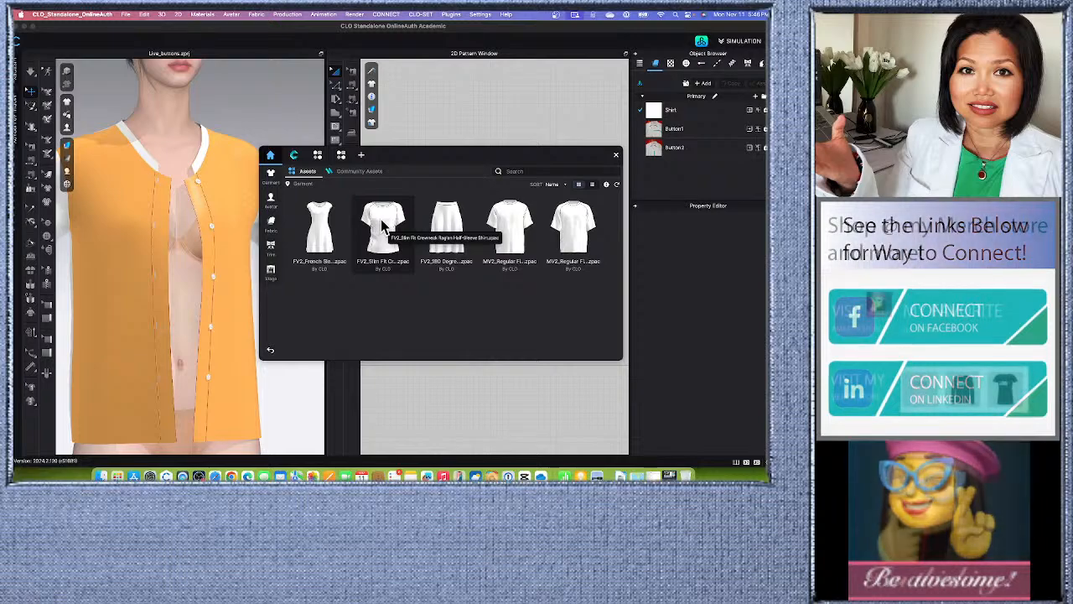
right_click(383, 225)
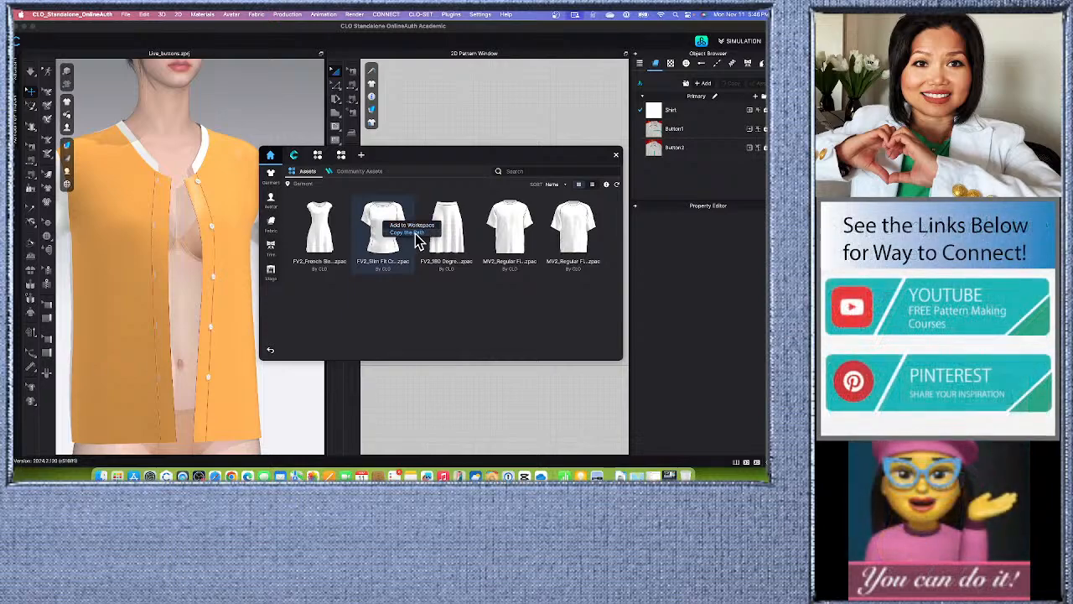
left_click(406, 244)
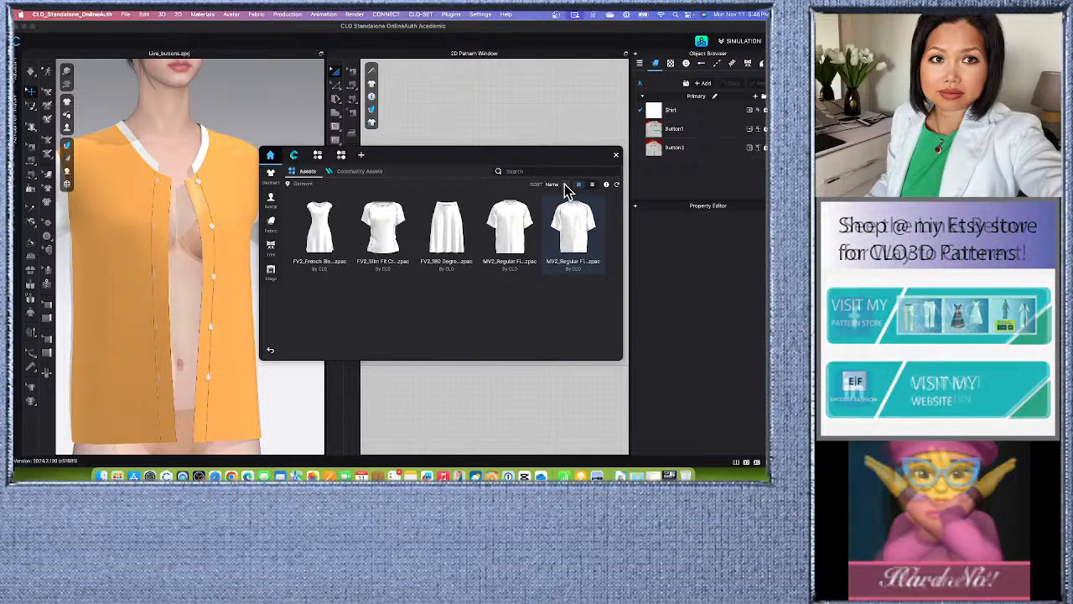
left_click(272, 202)
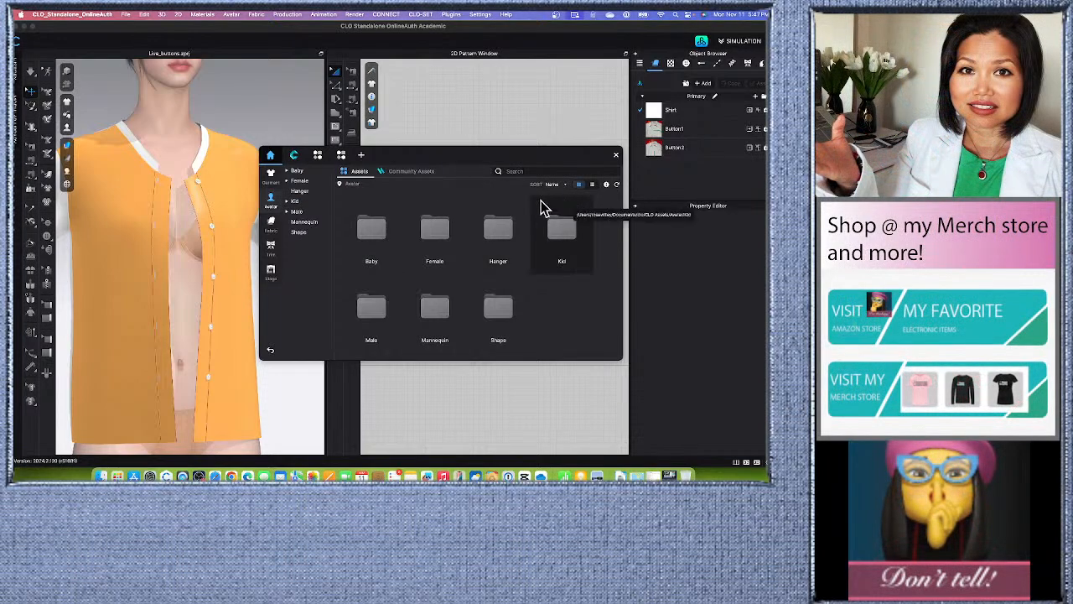
Step: Browse the free Community Assets for avatars, hair, shoes and poses, and return to the default avatar Assets
left_click(412, 172)
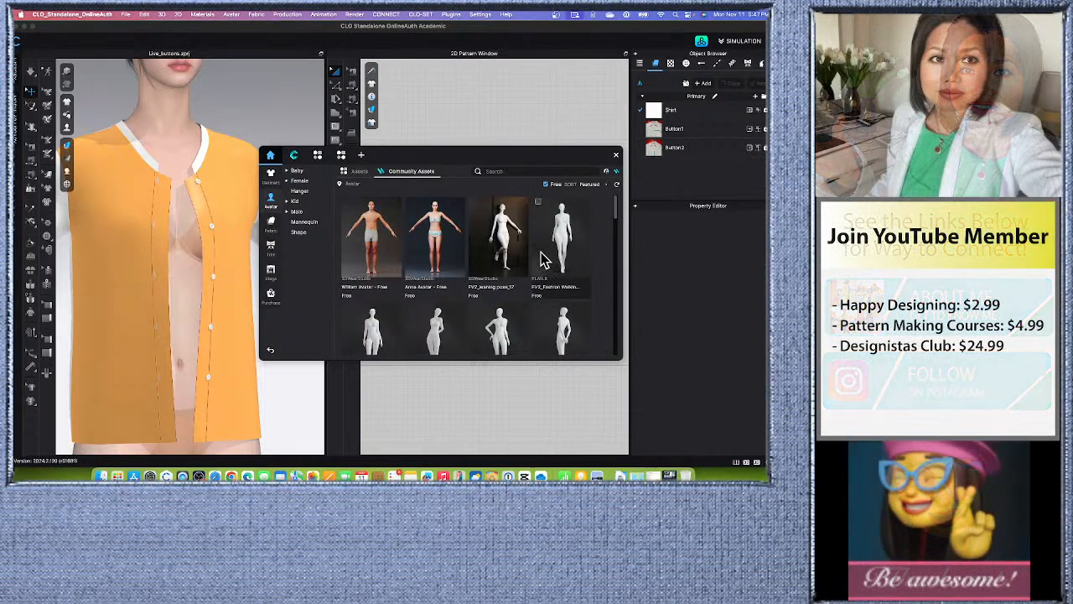
scroll(540, 259, "down", 5)
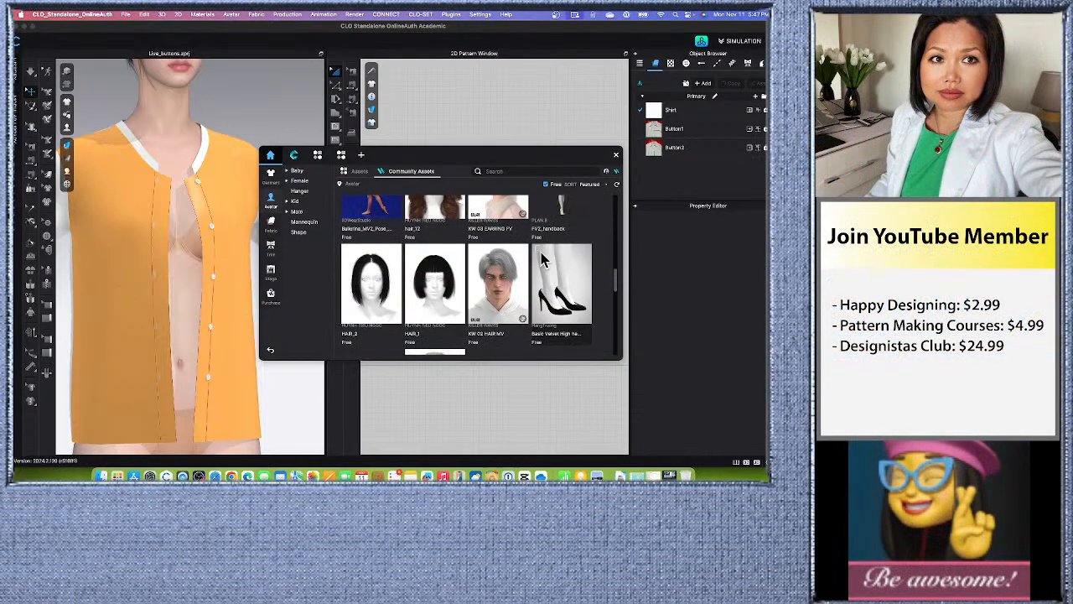
scroll(544, 260, "up", 5)
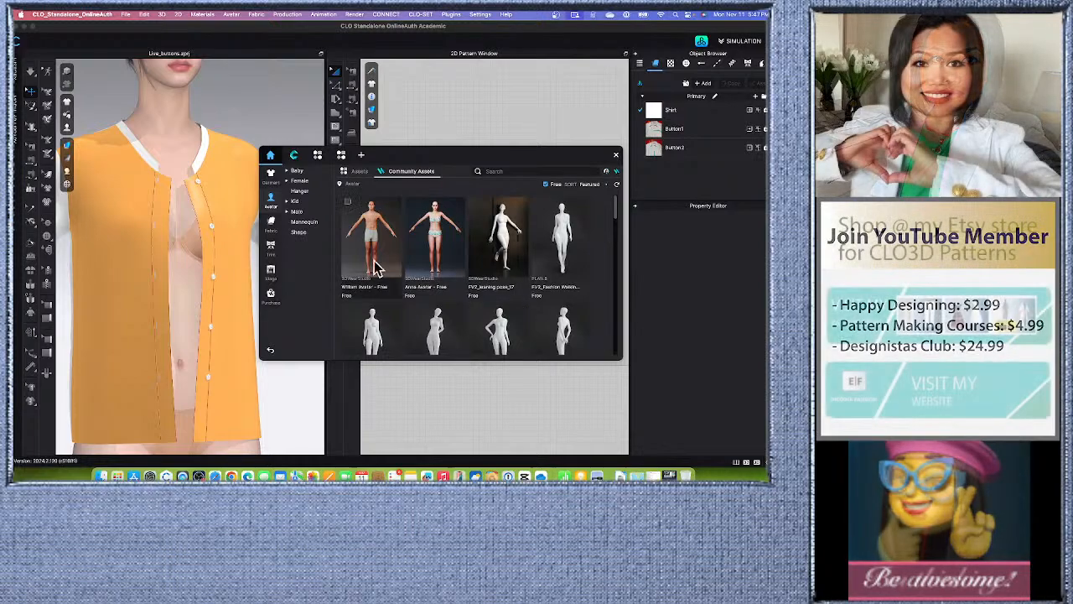
scroll(447, 261, "down", 3)
scroll(447, 261, "down", 5)
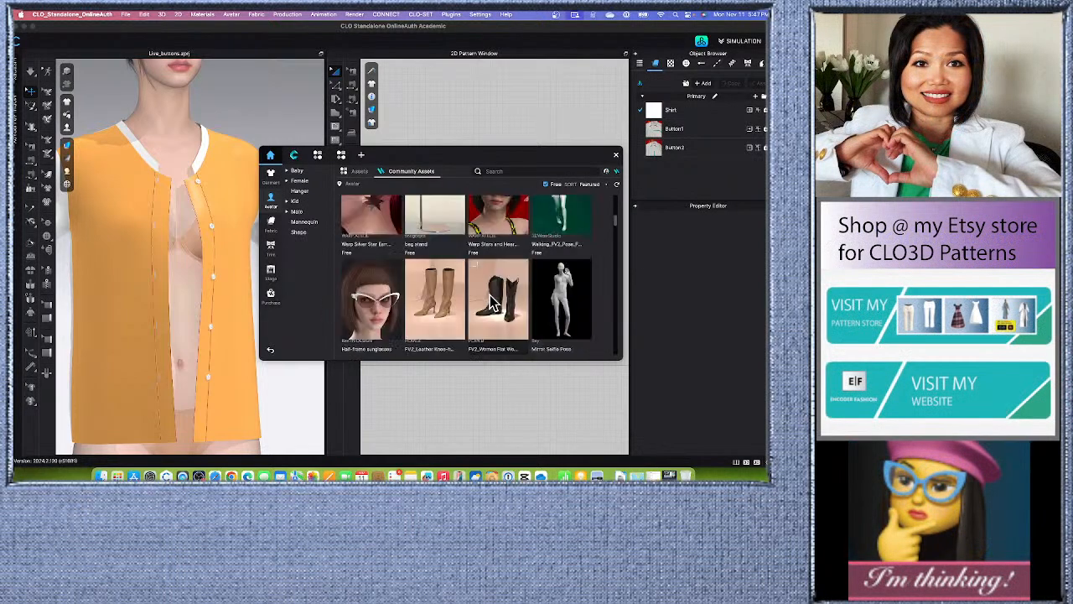
scroll(493, 304, "up", 8)
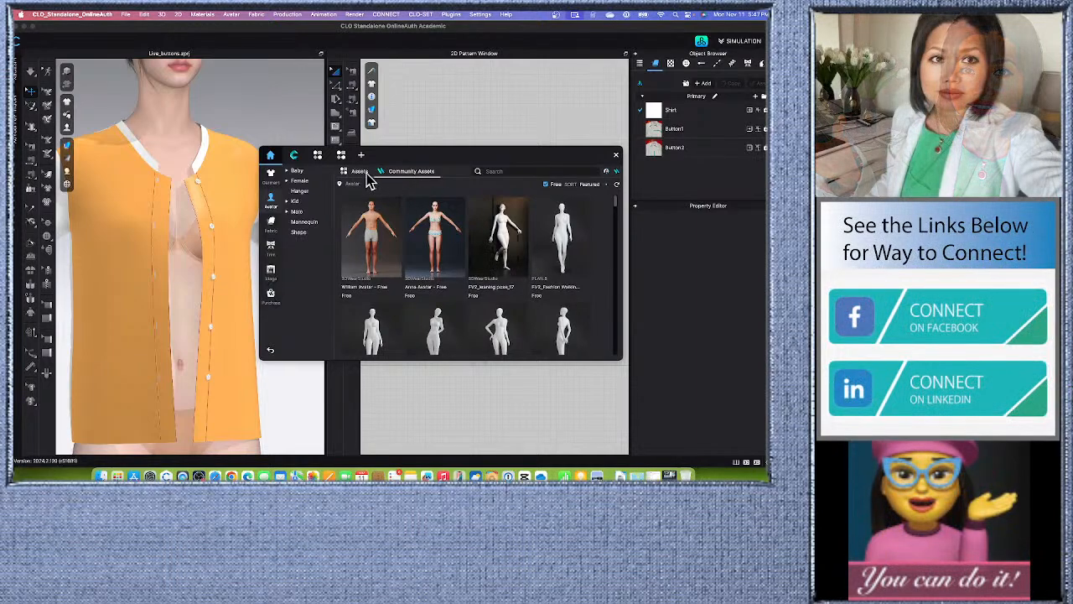
left_click(359, 172)
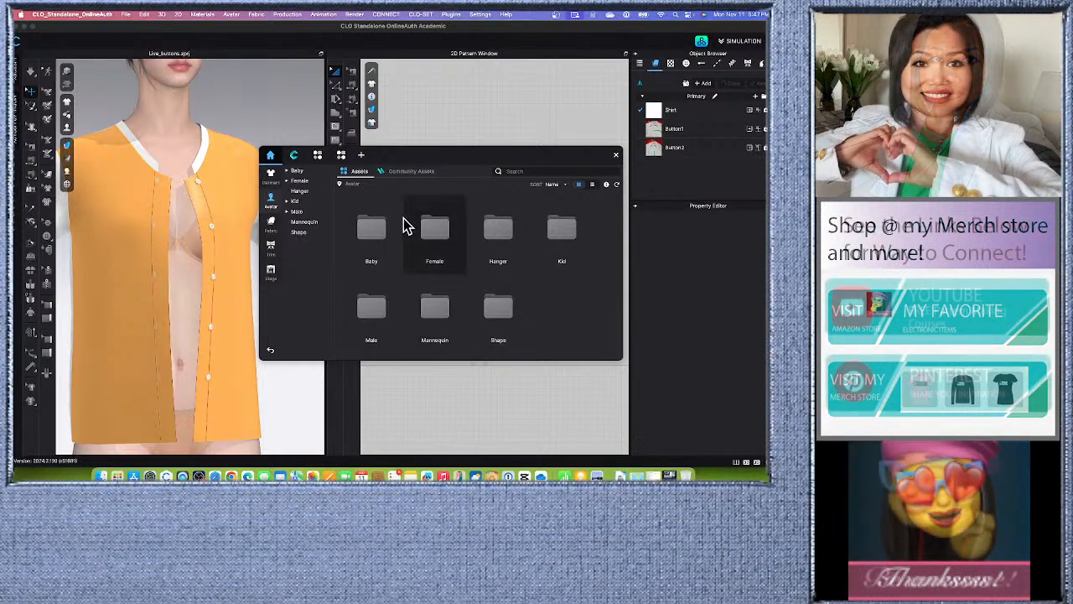
Step: Show the avatar assets as a list, open the Female folder and check the options for FV2.1_Mia.avt
left_click(592, 184)
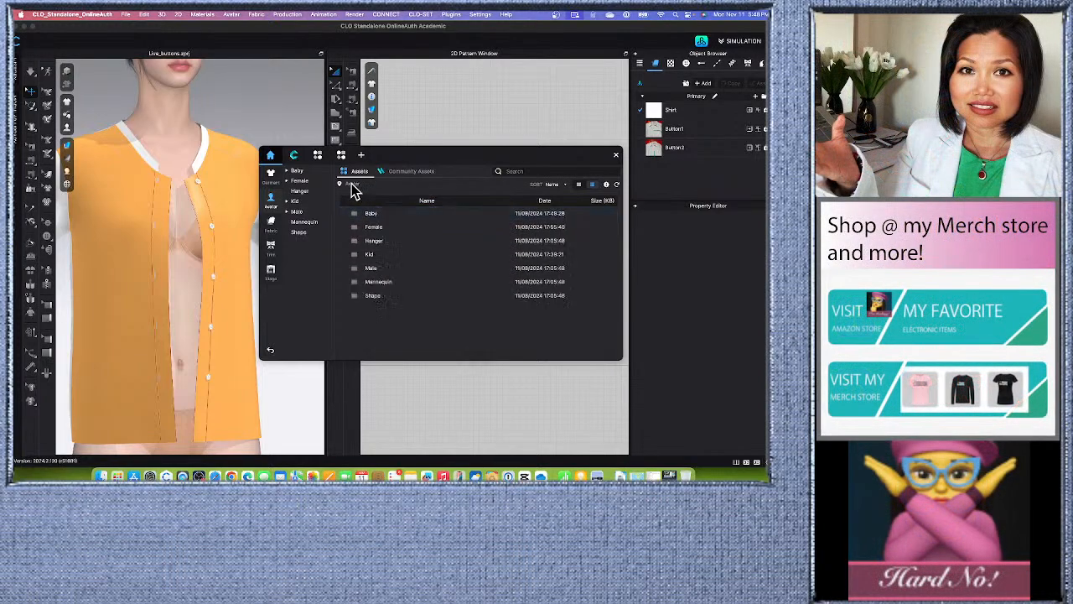
double_click(393, 227)
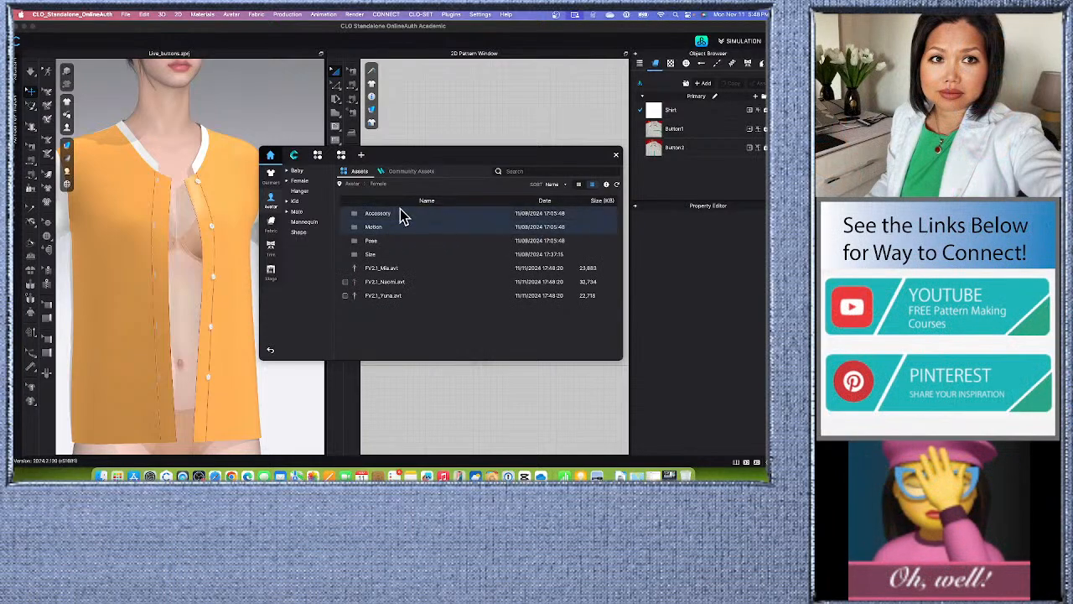
right_click(409, 271)
left_click(396, 325)
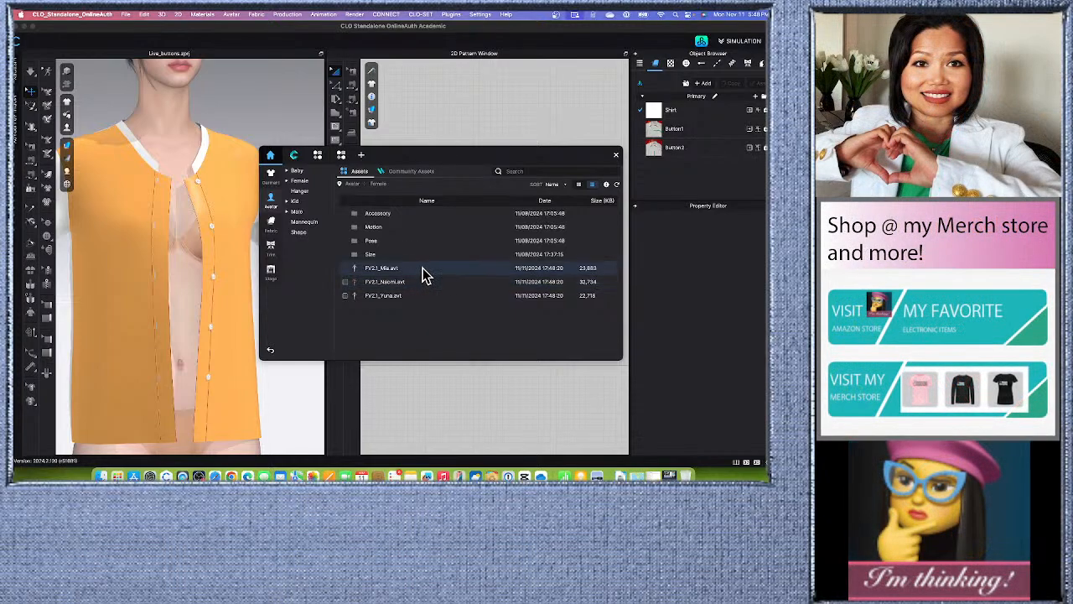
Step: Mark the FV2.1_Naomi.avt avatar in the Female folder and download it
left_click(416, 283)
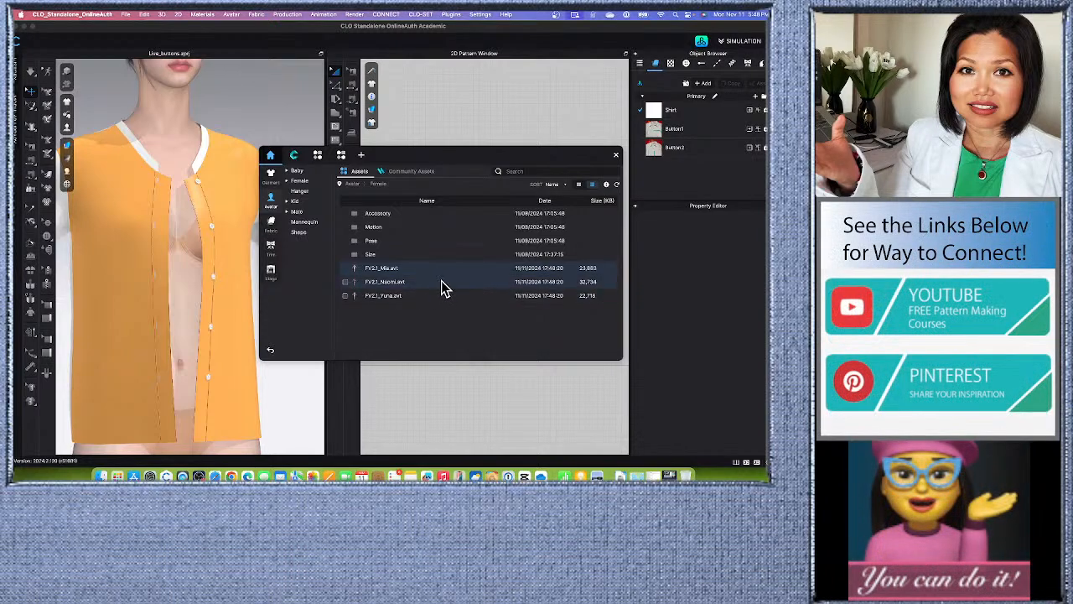
left_click(345, 282)
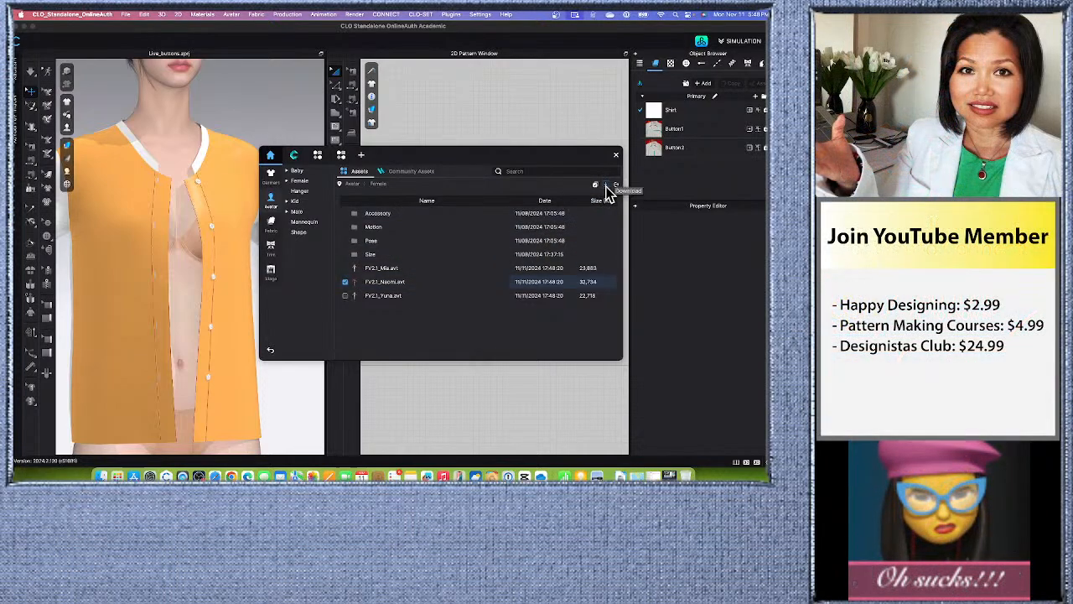
left_click(606, 185)
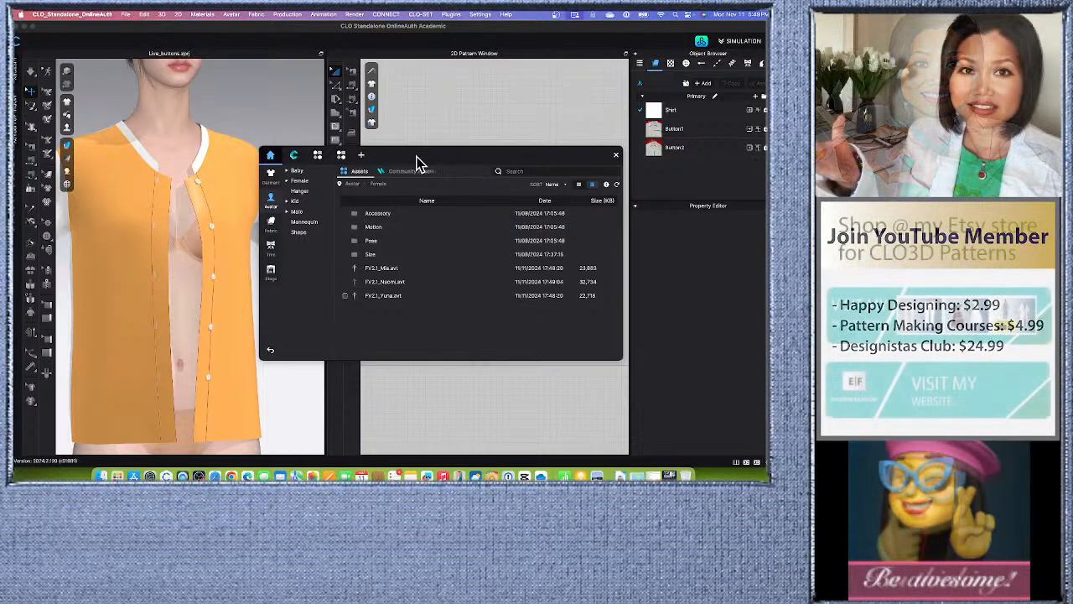
Step: Check the CLO-SET library, and open the CLO_un-zipped_100-shoes folder under EF_CLO_Items > CLO_FV2_100_Shoes in My Library
left_click(293, 155)
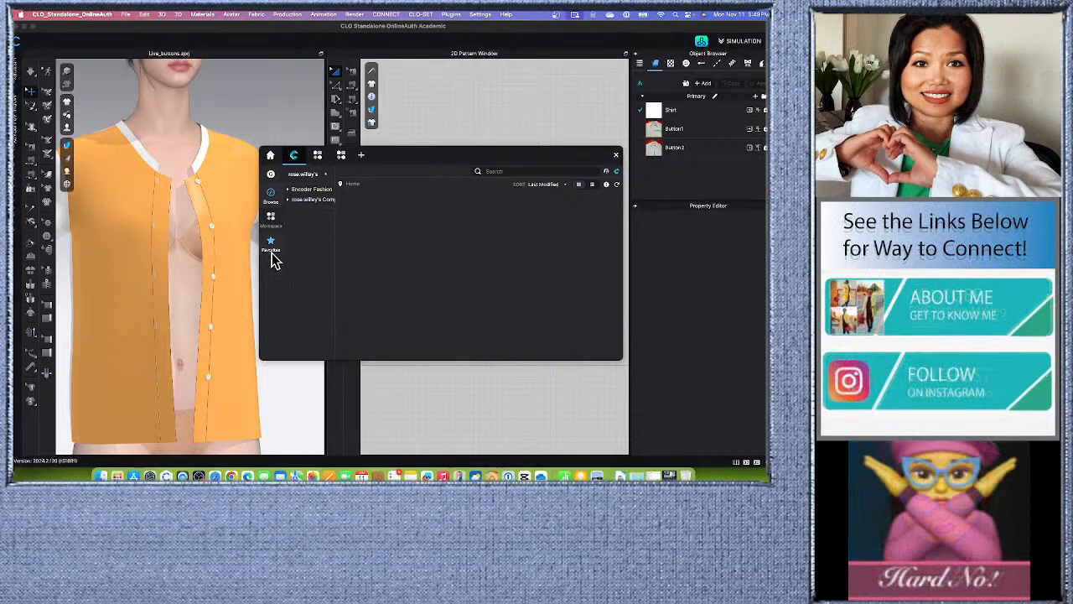
left_click(271, 156)
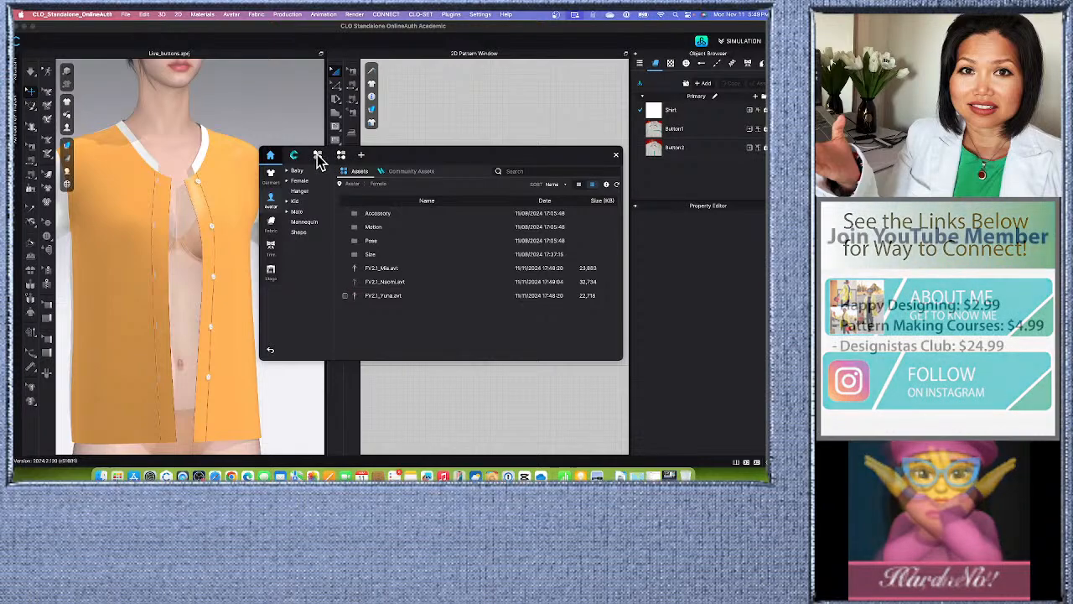
left_click(318, 157)
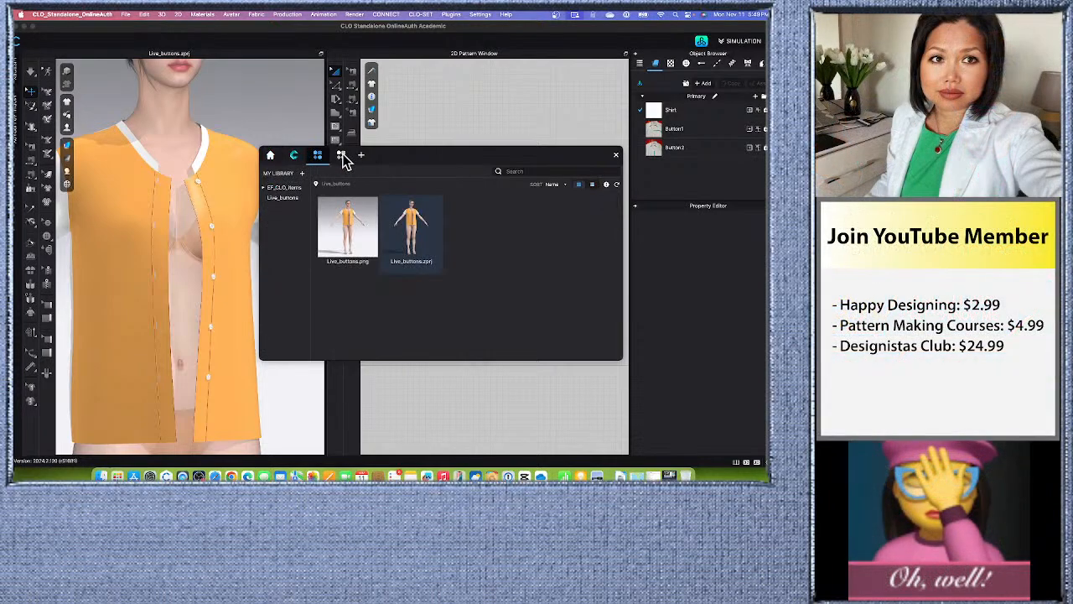
left_click(267, 188)
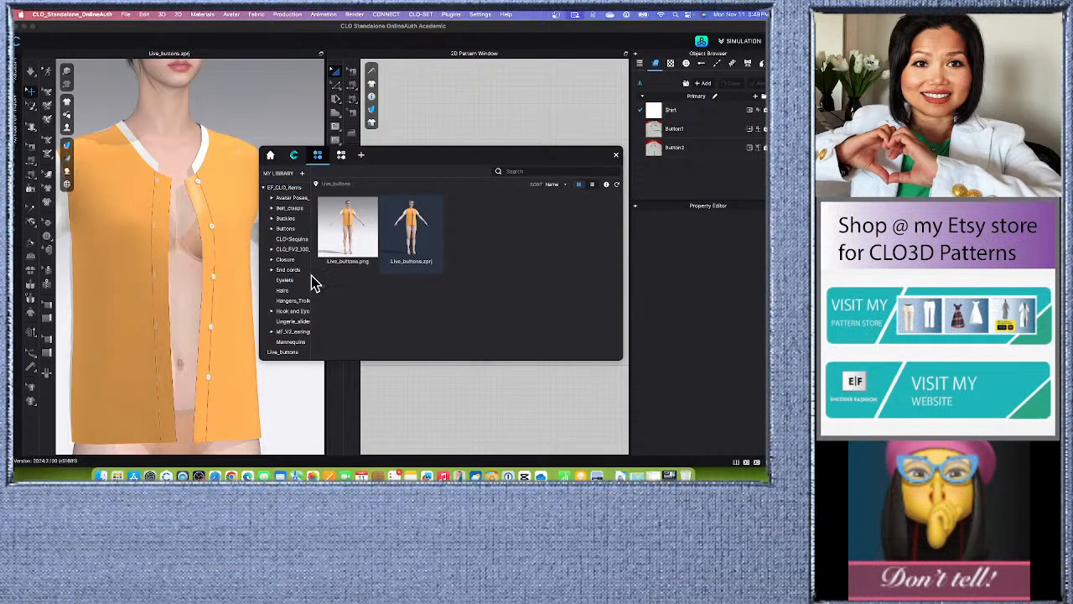
left_click(272, 249)
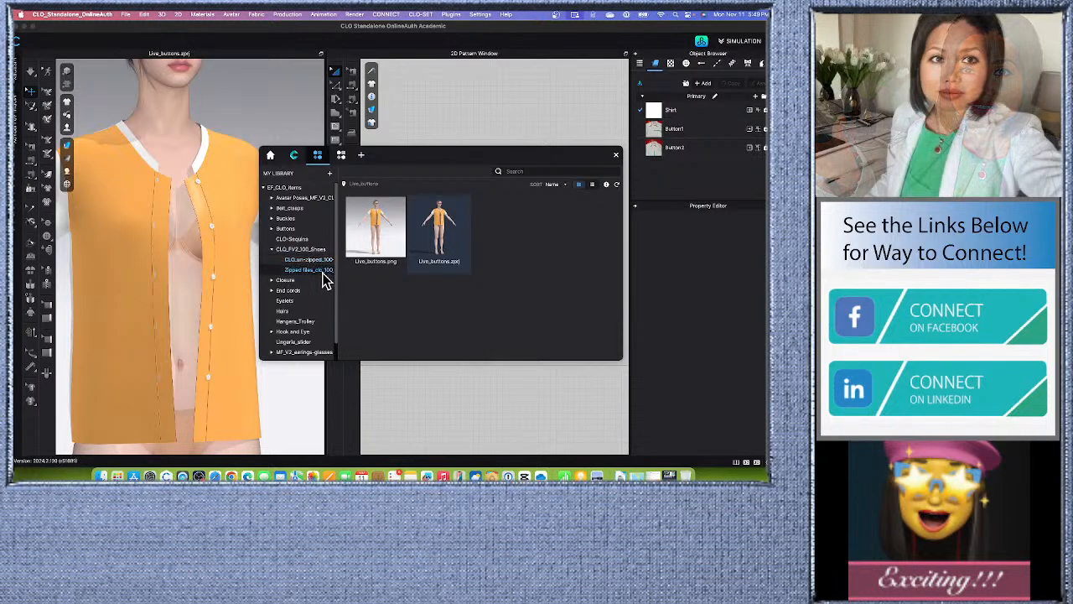
left_click(310, 260)
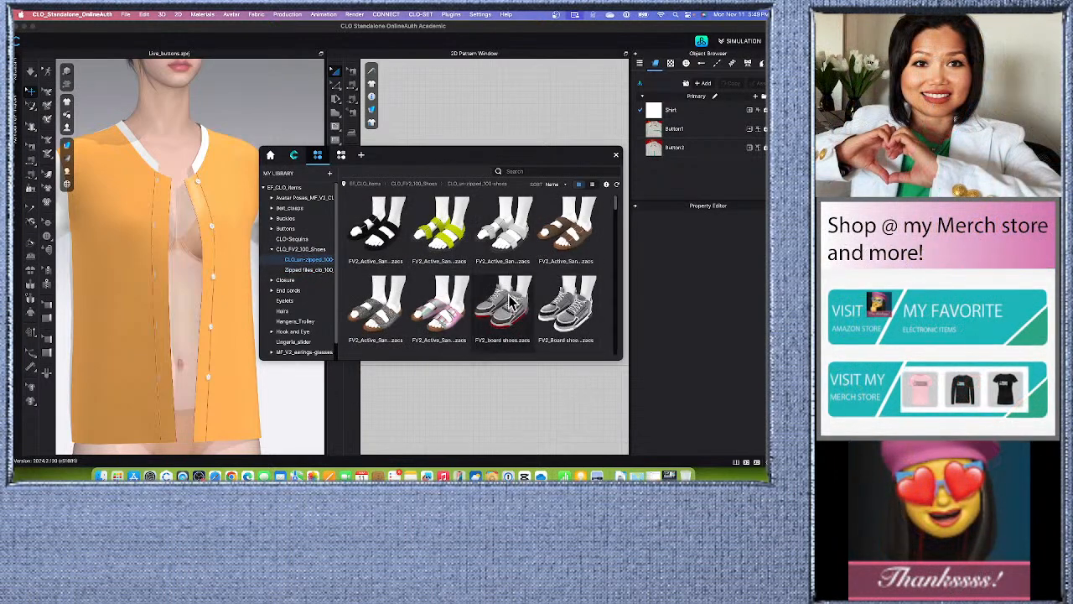
Step: Look through the FV2 shoe assets from the active sandals to the workboots, moving the library window higher over the workspace
scroll(510, 297, "down", 5)
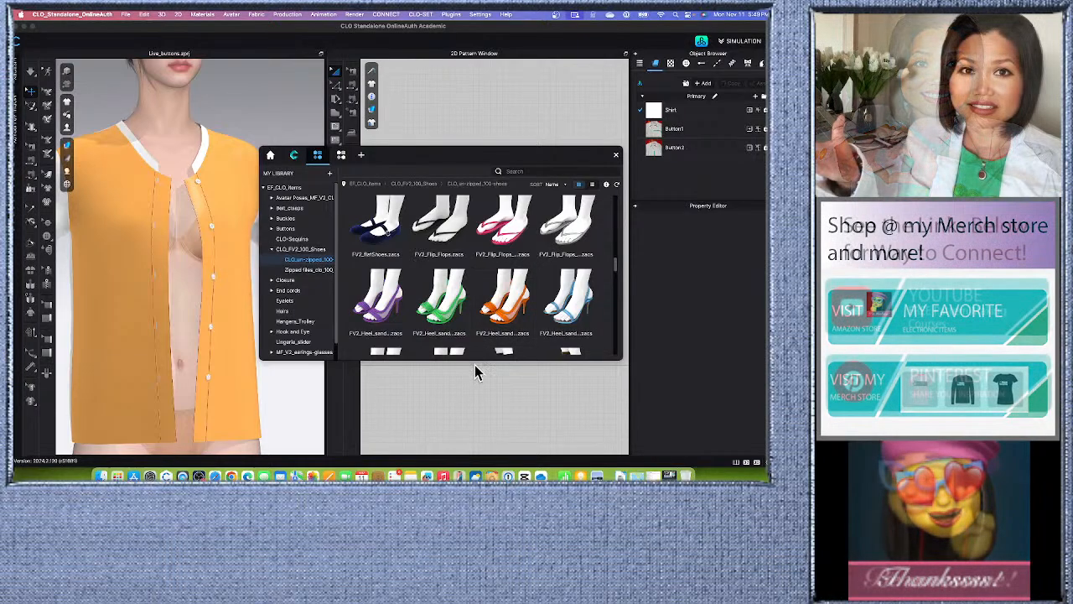
scroll(503, 329, "down", 5)
left_click_drag(474, 153, 439, 116)
scroll(445, 280, "down", 5)
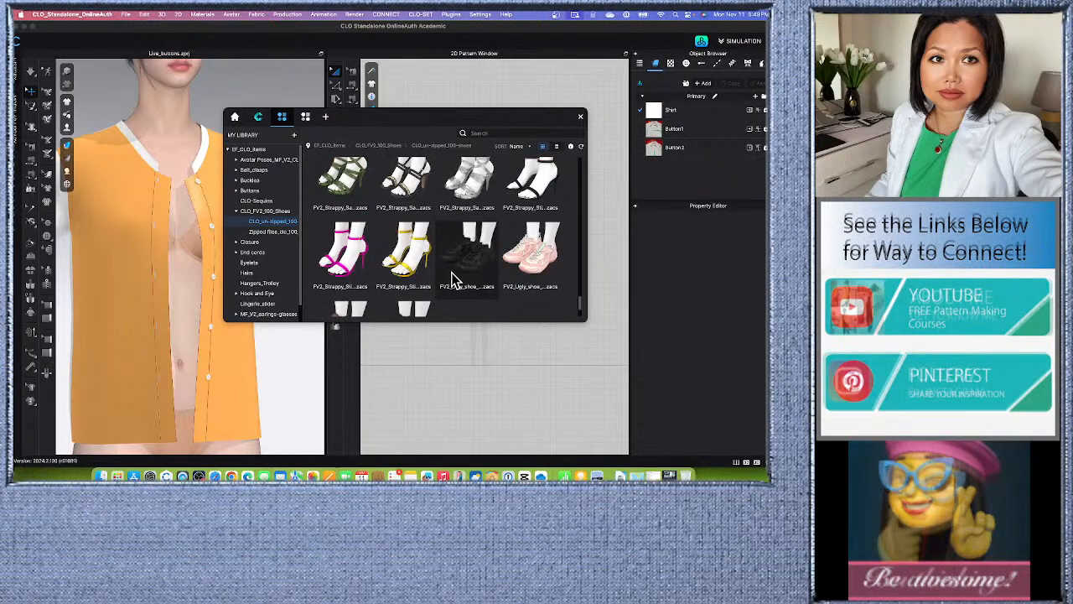
scroll(470, 280, "down", 2)
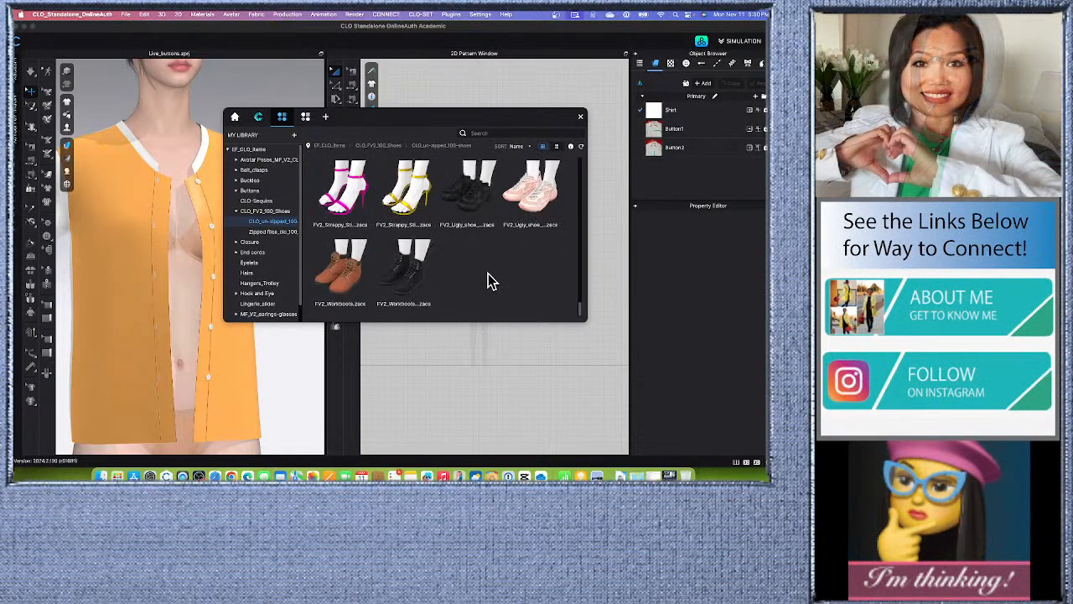
Step: Examine the full range of FV2 shoe styles in the unzipped shoes folder again, including boots, sandals, loafers and heels
scroll(490, 282, "up", 3)
scroll(488, 273, "up", 2)
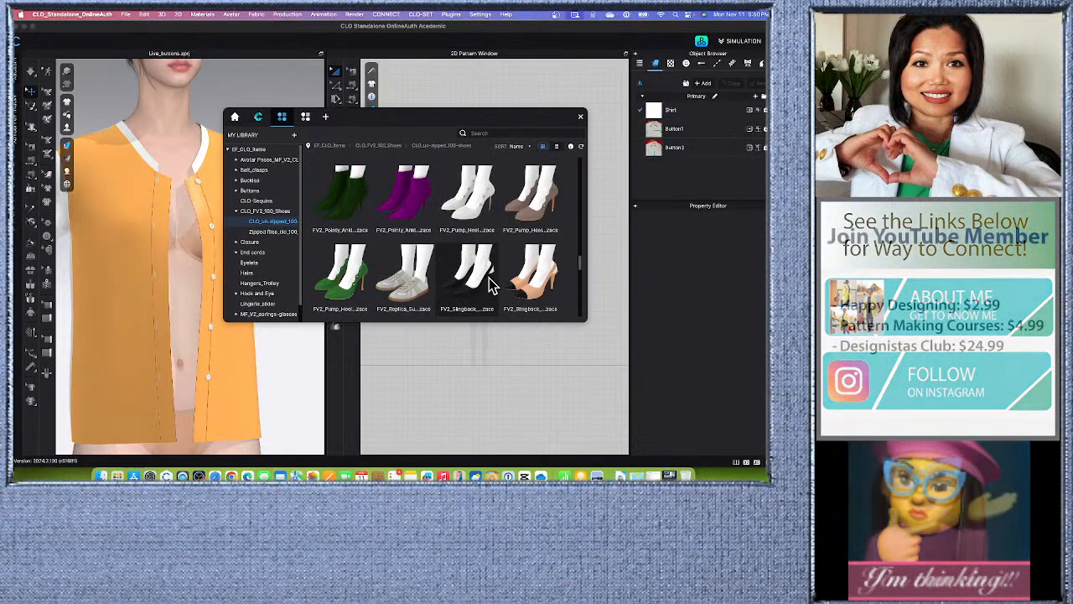
scroll(492, 277, "up", 2)
scroll(495, 285, "up", 4)
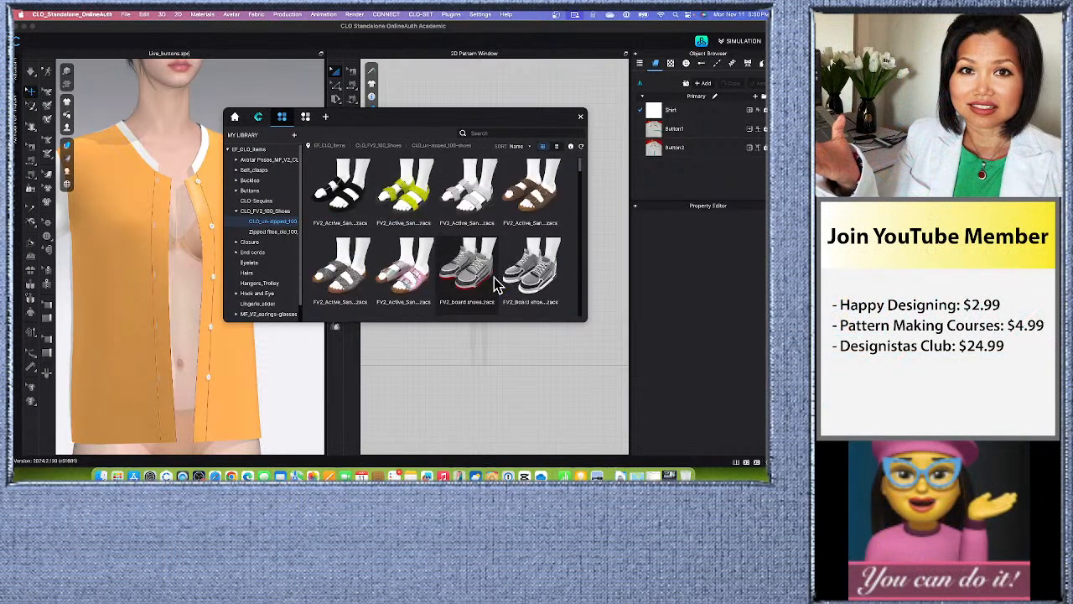
scroll(507, 277, "down", 3)
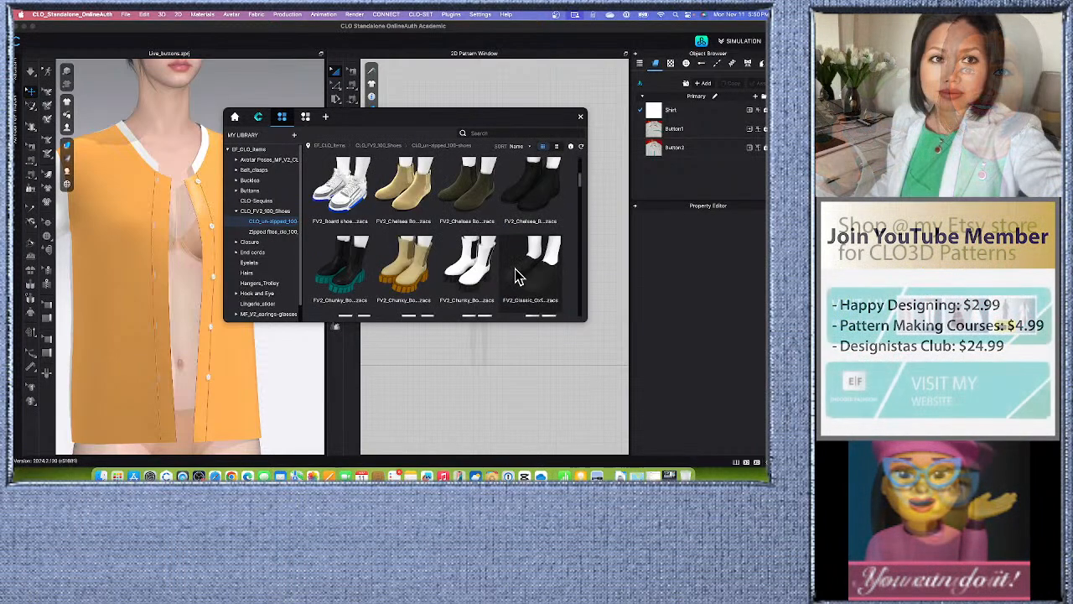
scroll(517, 272, "down", 3)
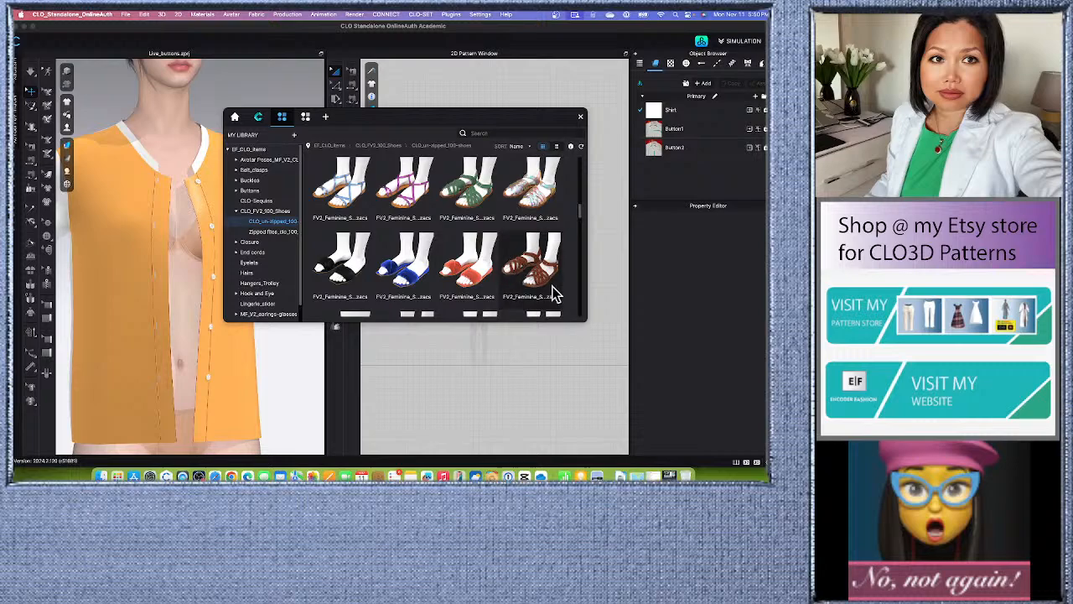
scroll(549, 285, "down", 6)
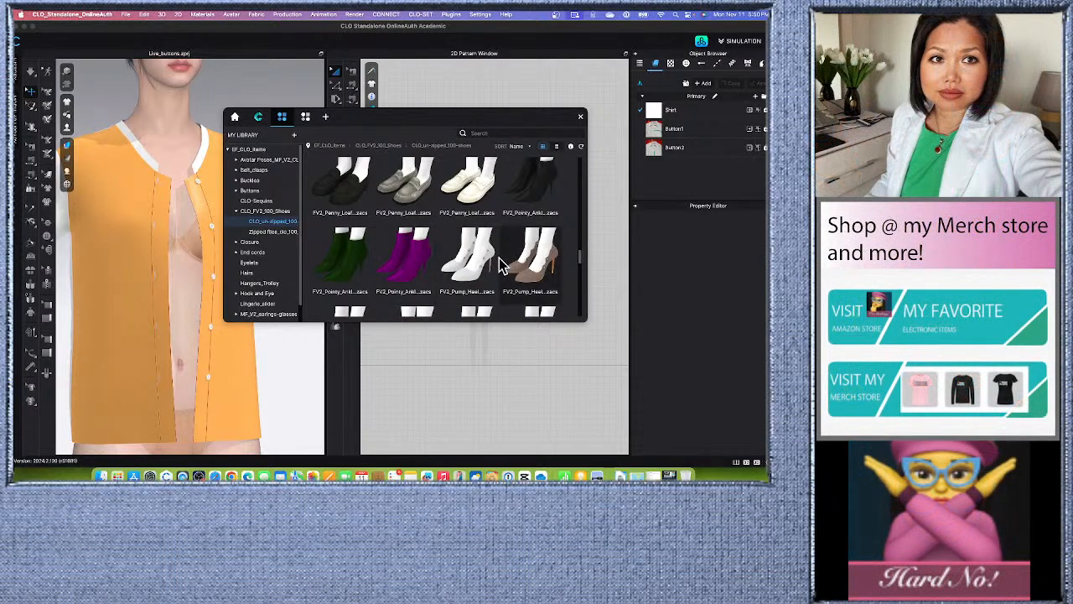
scroll(523, 268, "down", 5)
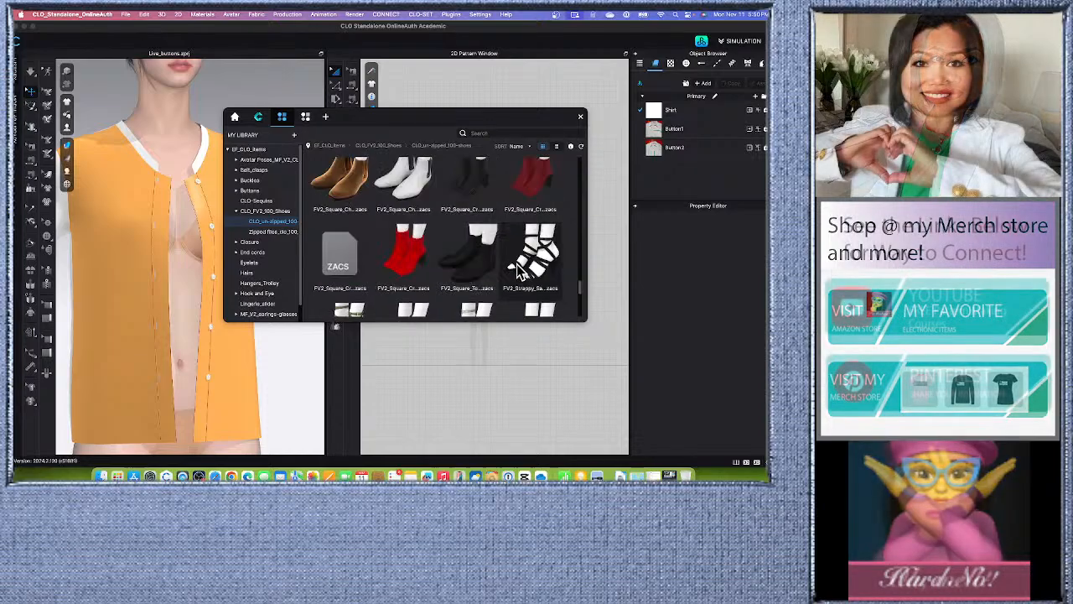
scroll(527, 263, "down", 3)
scroll(528, 259, "up", 10)
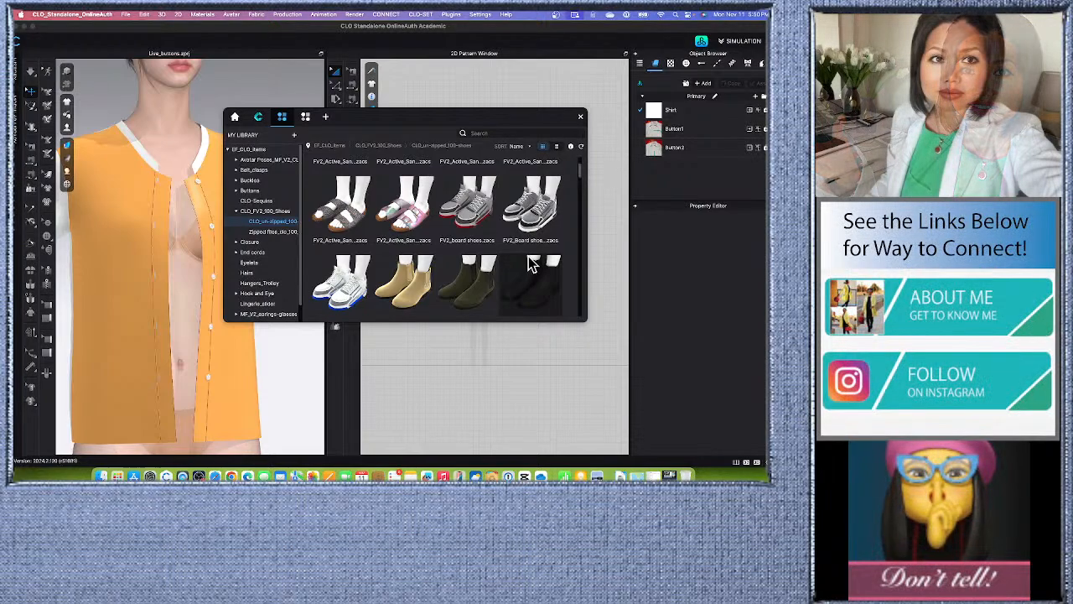
scroll(528, 262, "up", 2)
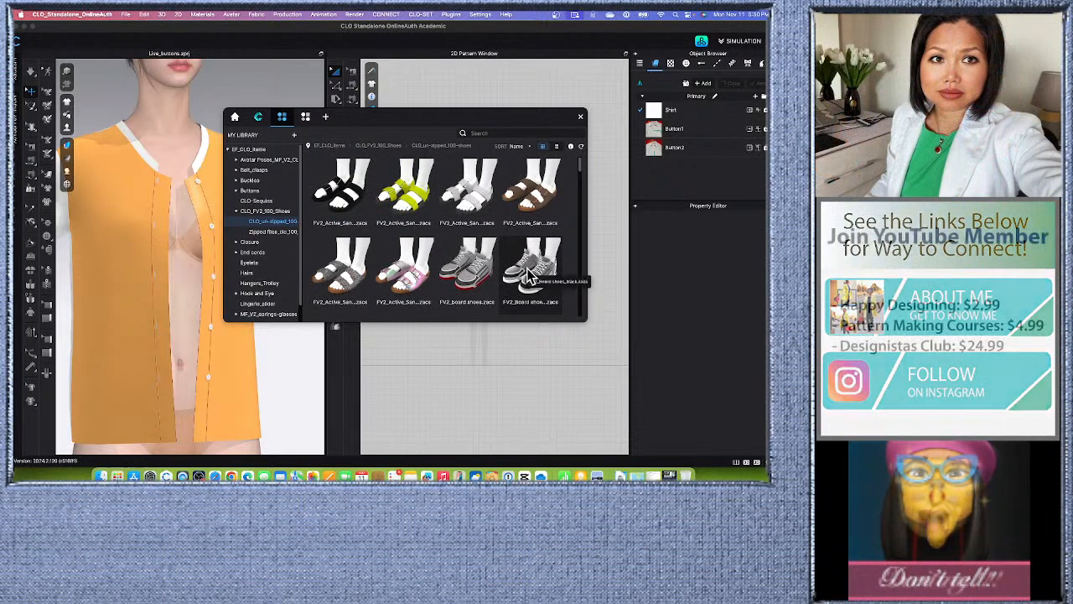
scroll(532, 288, "down", 4)
scroll(532, 285, "down", 5)
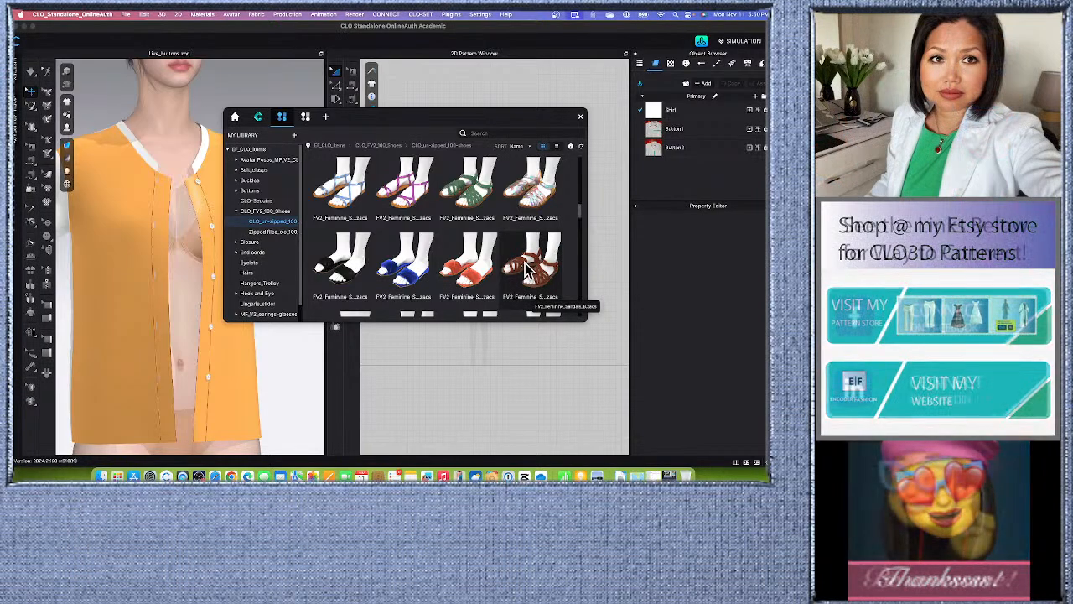
scroll(522, 256, "up", 6)
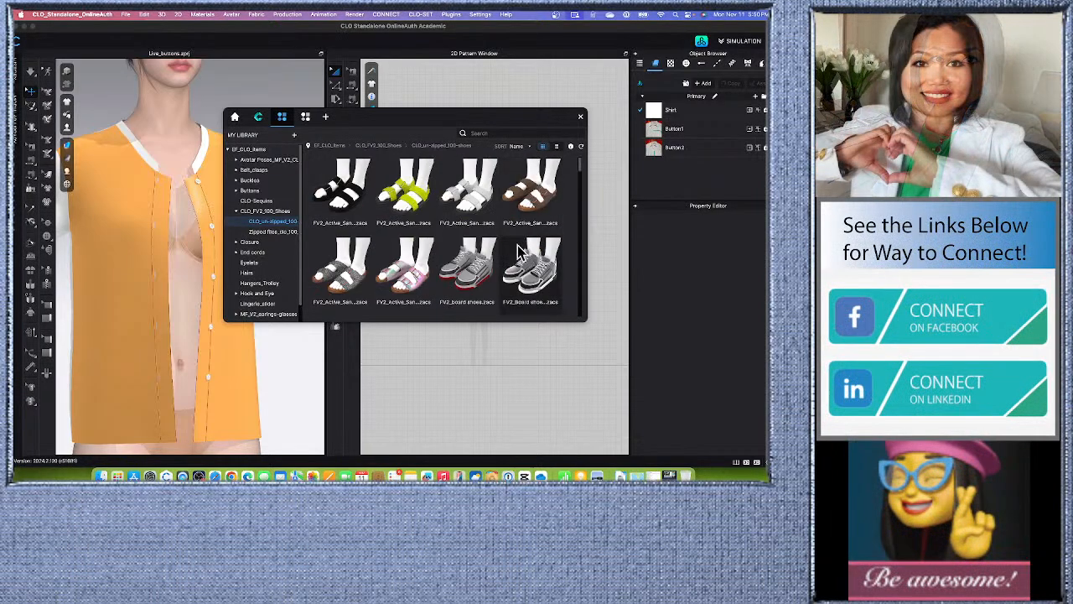
scroll(525, 279, "down", 8)
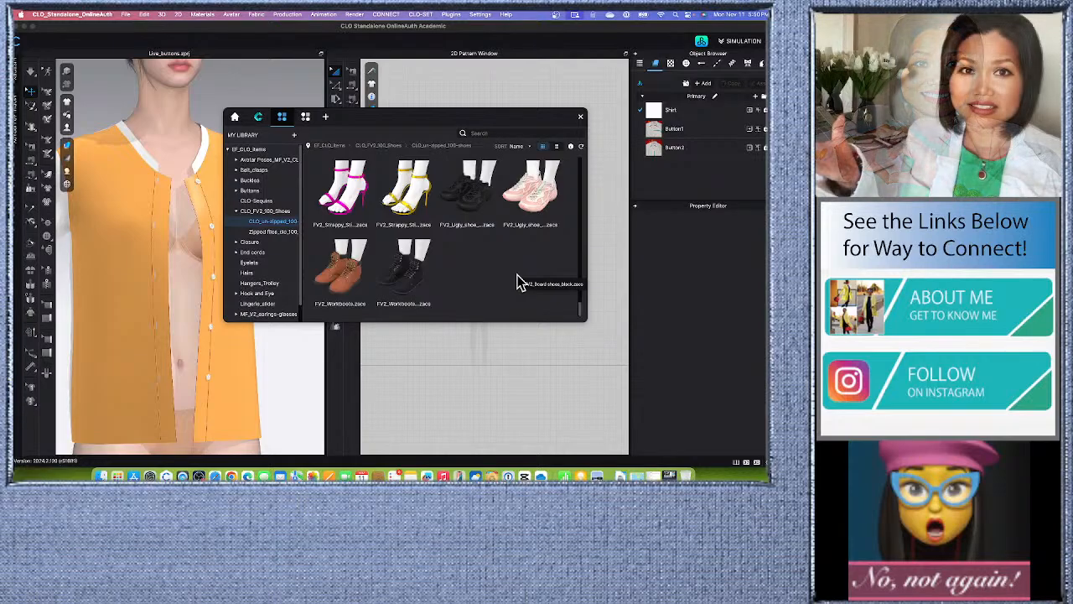
scroll(425, 230, "up", 10)
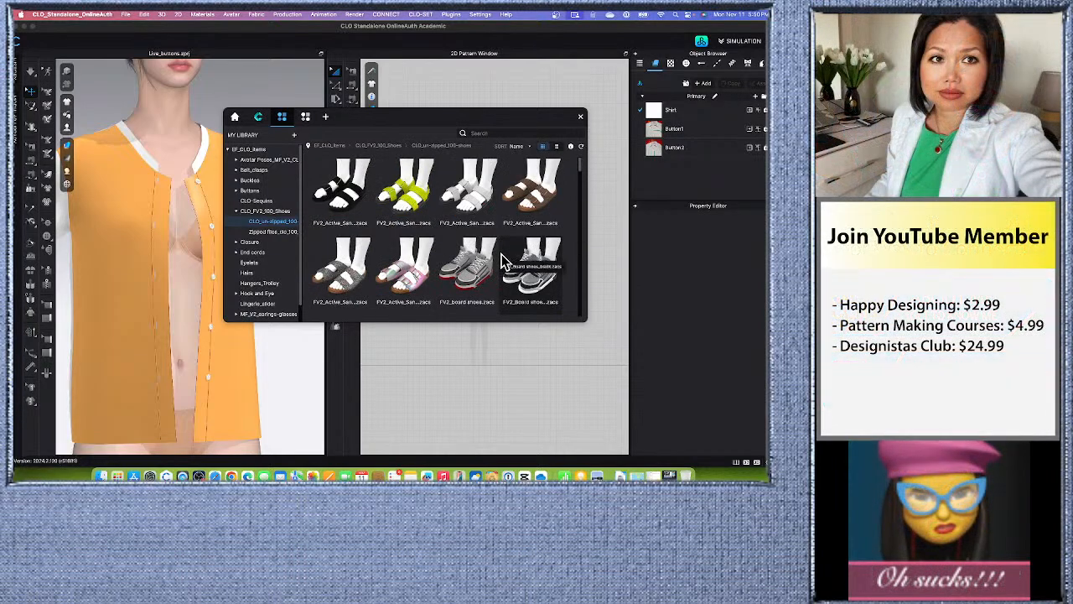
scroll(503, 261, "down", 10)
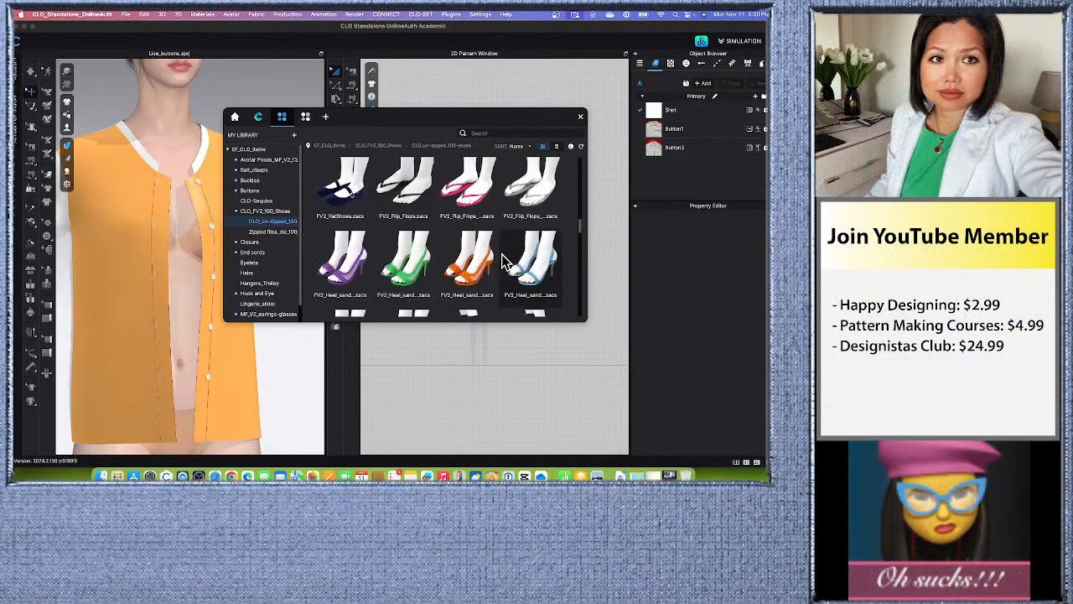
scroll(503, 262, "down", 10)
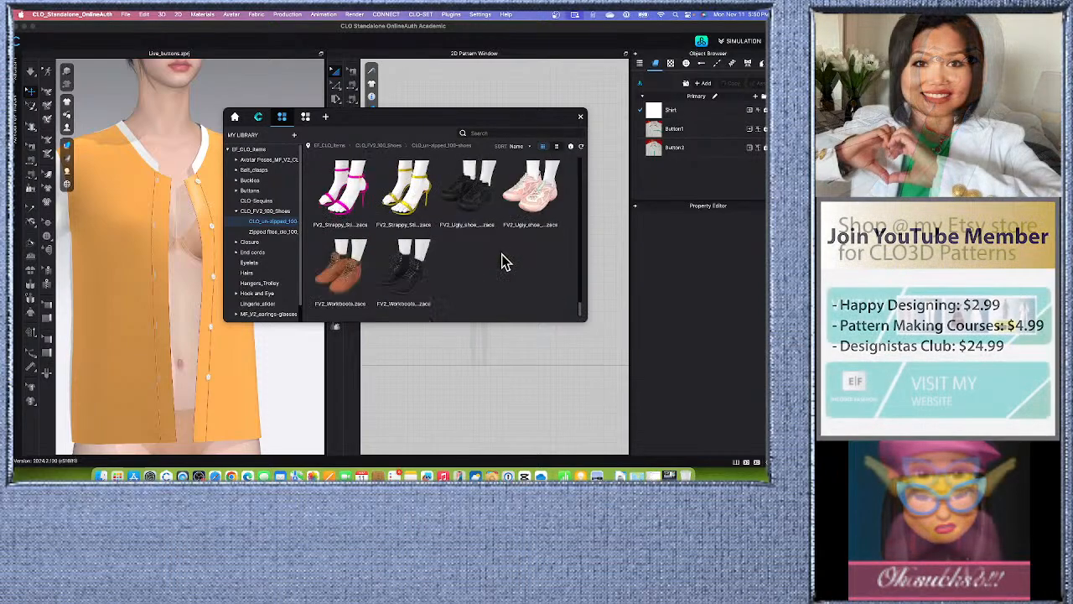
Step: Browse the shoe assets from the workboots back to the active sandals, checking the loafers, slip-ons, heeled sandals and knee-high boots
scroll(503, 263, "up", 5)
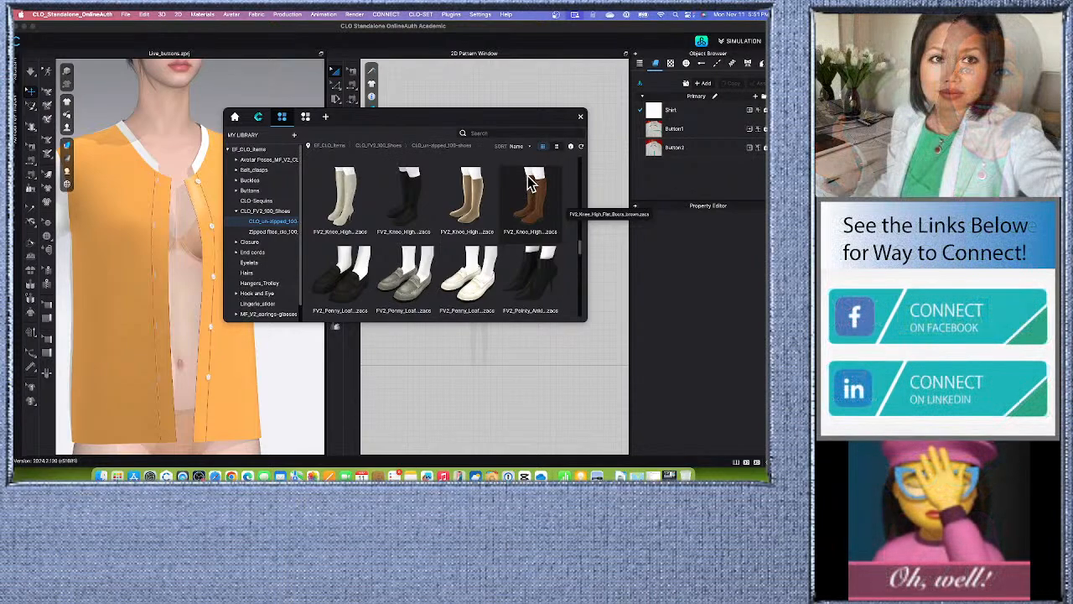
scroll(534, 232, "down", 3)
scroll(528, 230, "up", 4)
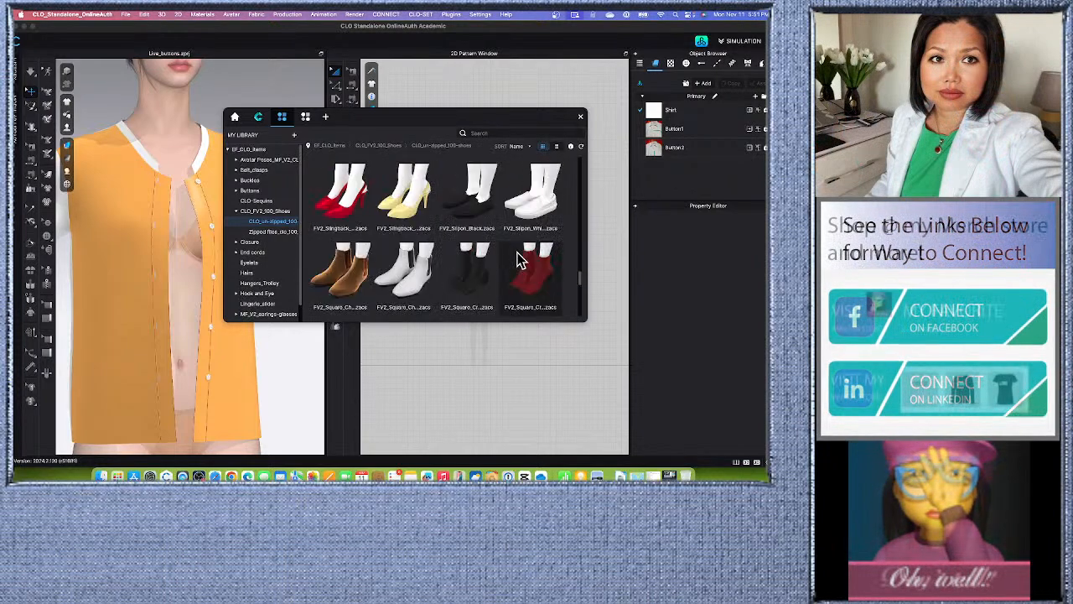
scroll(520, 260, "up", 3)
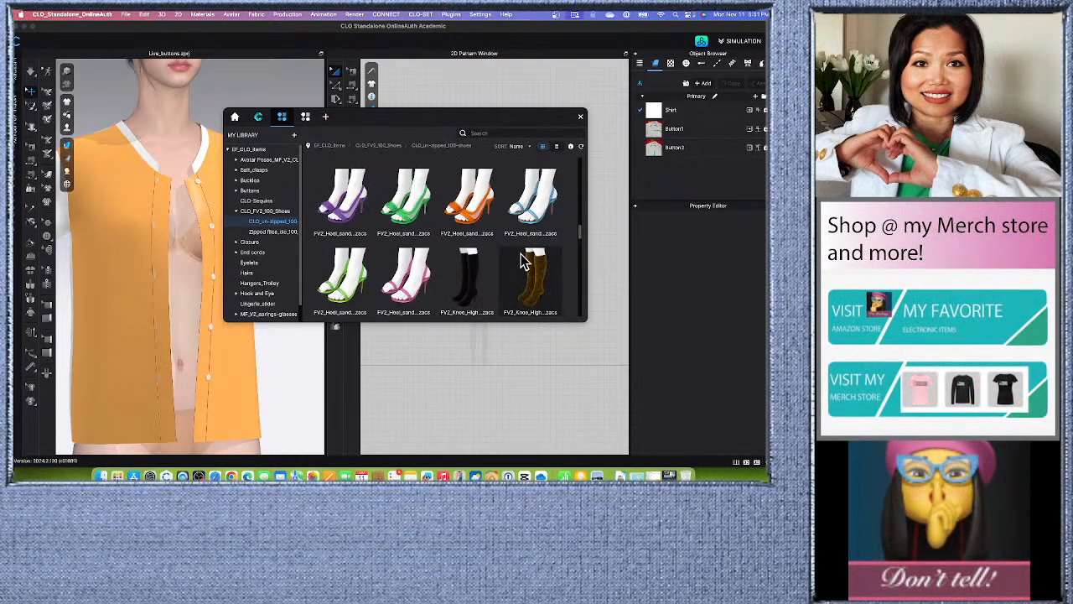
scroll(522, 262, "up", 5)
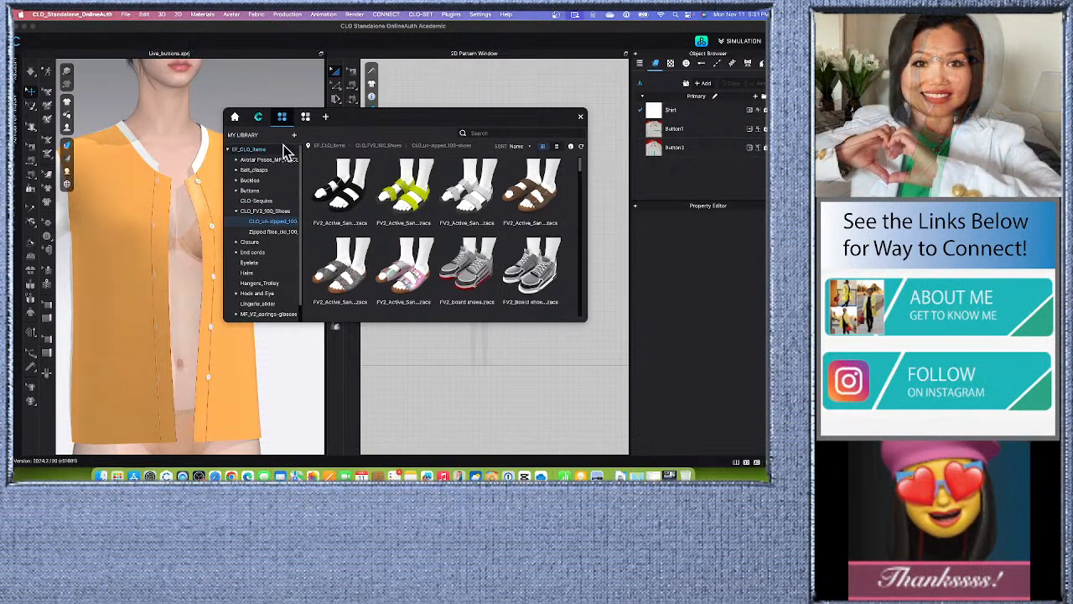
Step: Collapse the EF_CLO_Items folder in My Library and reposition the library window slightly lower over the workspace
left_click(227, 150)
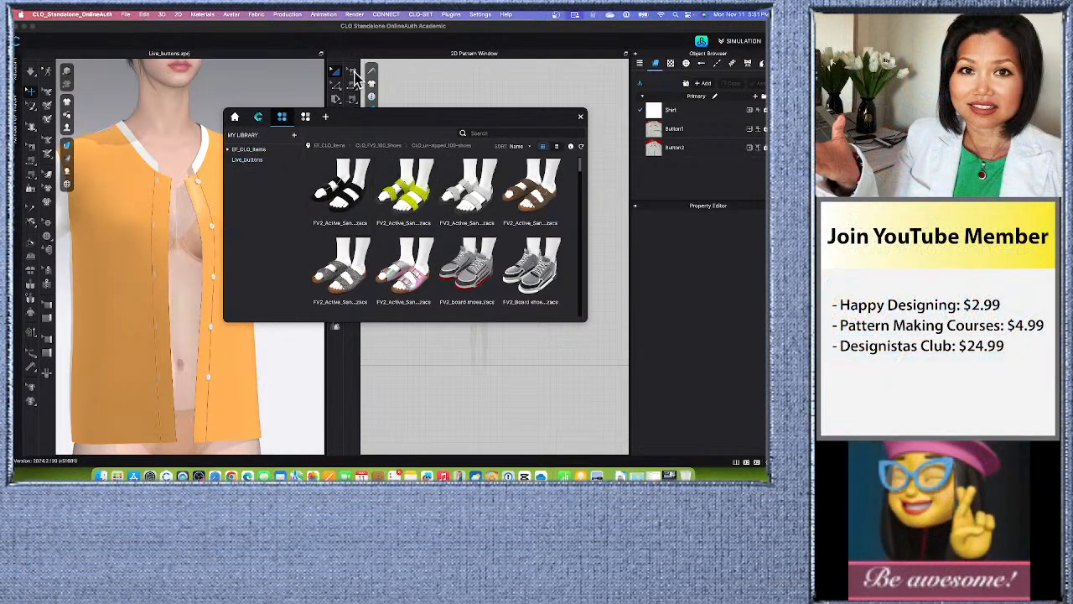
left_click_drag(388, 116, 447, 135)
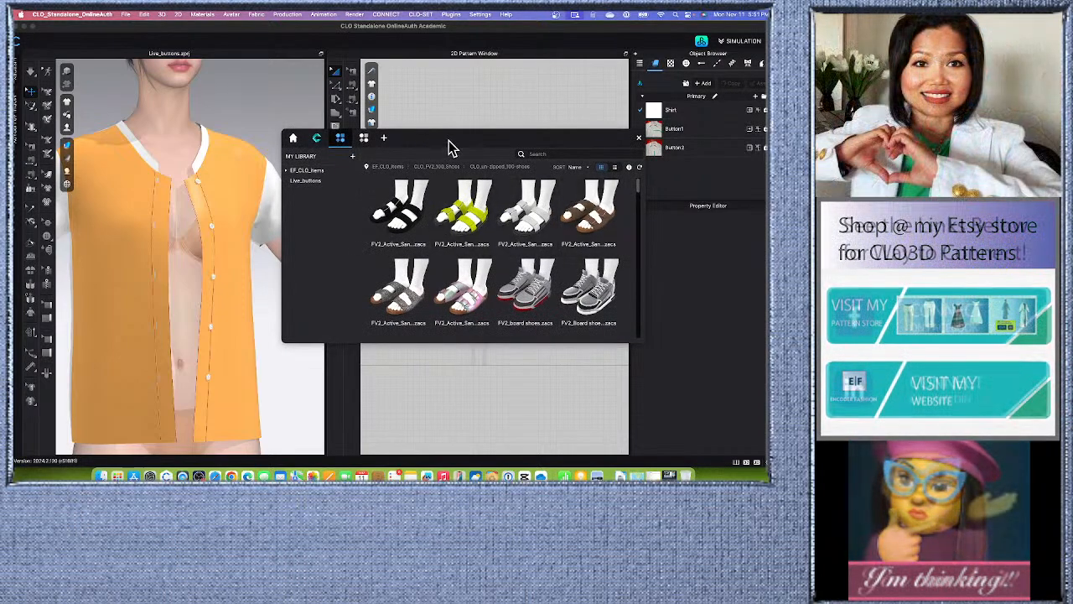
left_click_drag(447, 143, 438, 144)
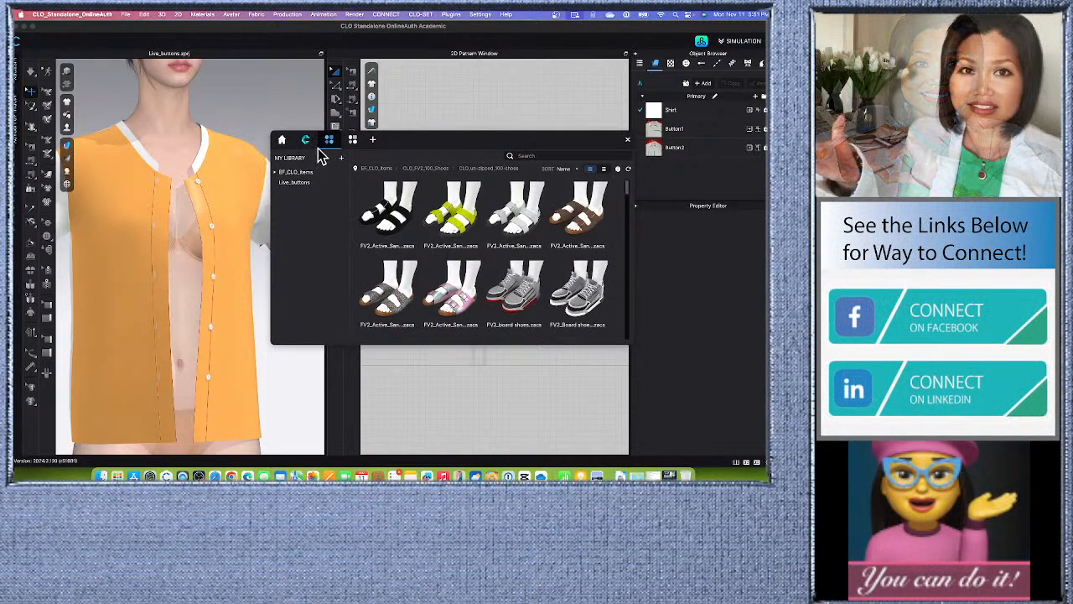
Step: Check the default assets, the CLO-SET library and both My Library collections in turn, ending on the Png-1 twitch emojis folder
left_click(282, 140)
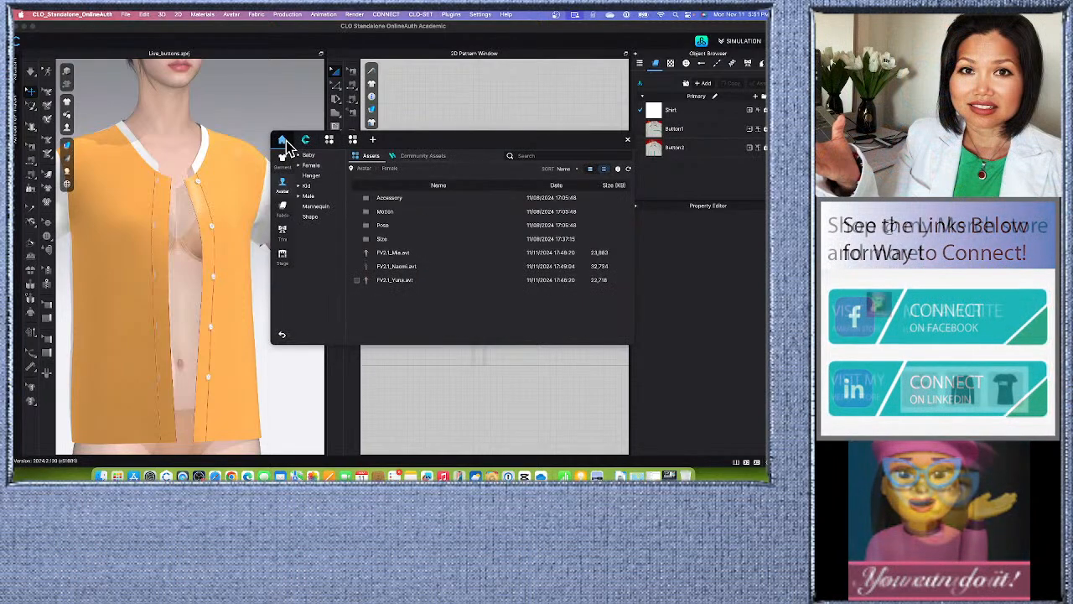
left_click(307, 142)
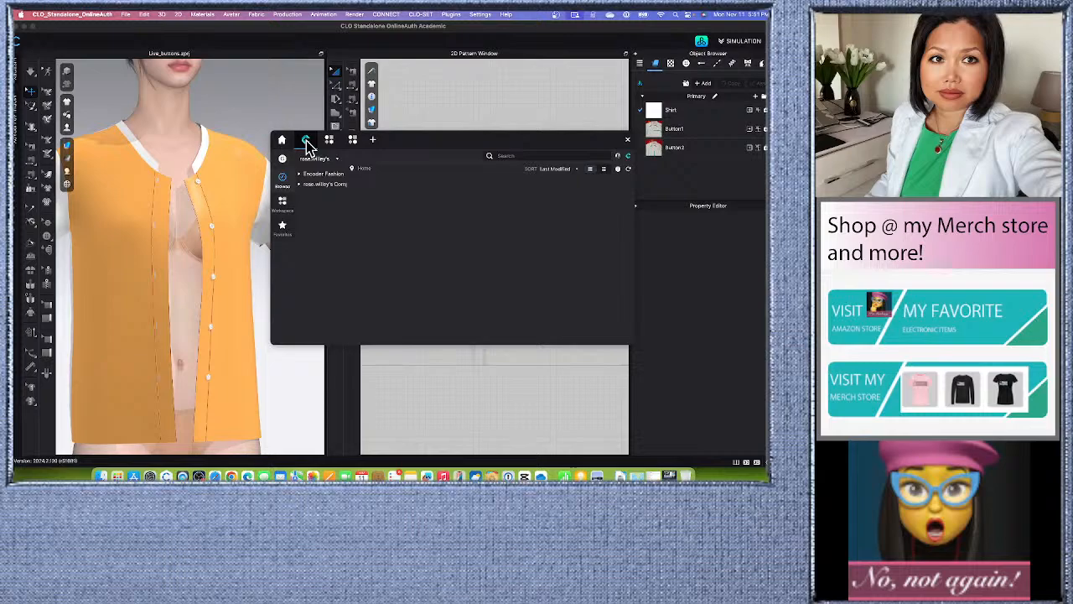
left_click(331, 142)
left_click(353, 141)
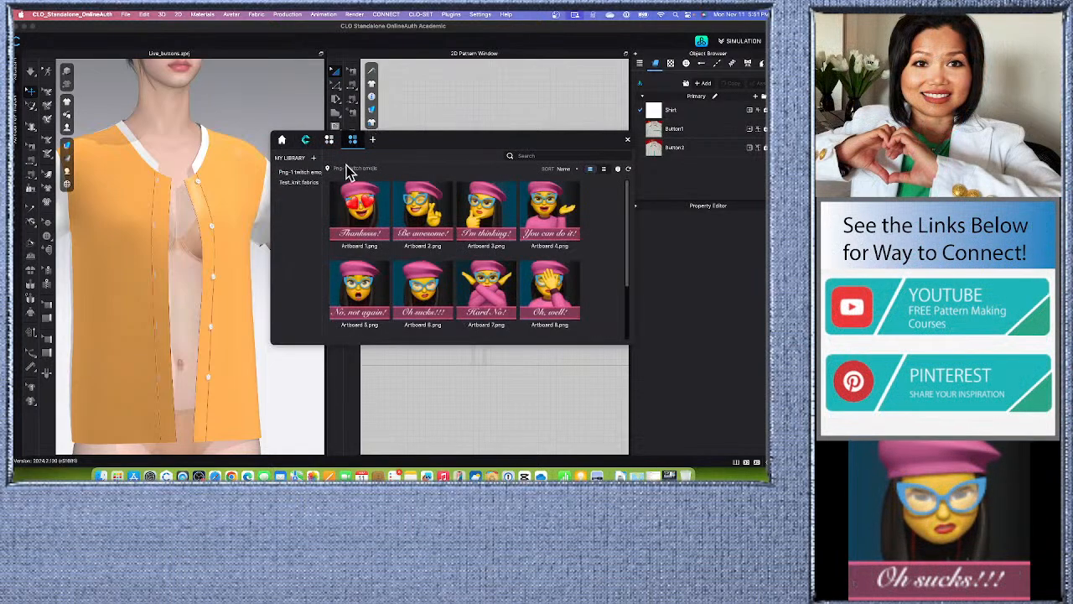
left_click_drag(469, 150, 459, 153)
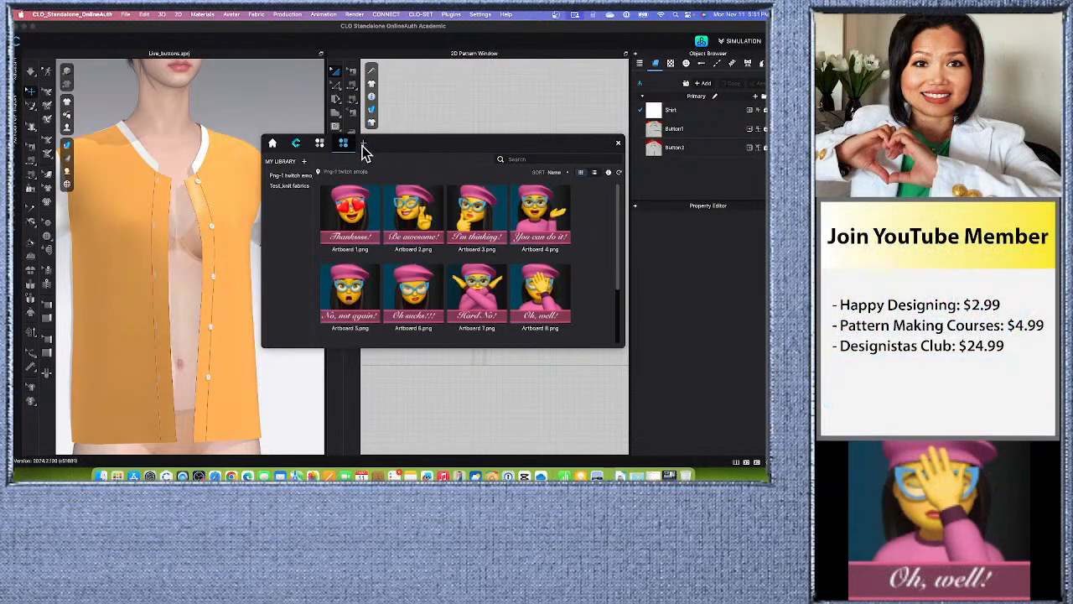
Step: Compare the EF_CLO_Items library with the second My Library, viewing the Test_knit fabrics folder and its available folder options
left_click(319, 144)
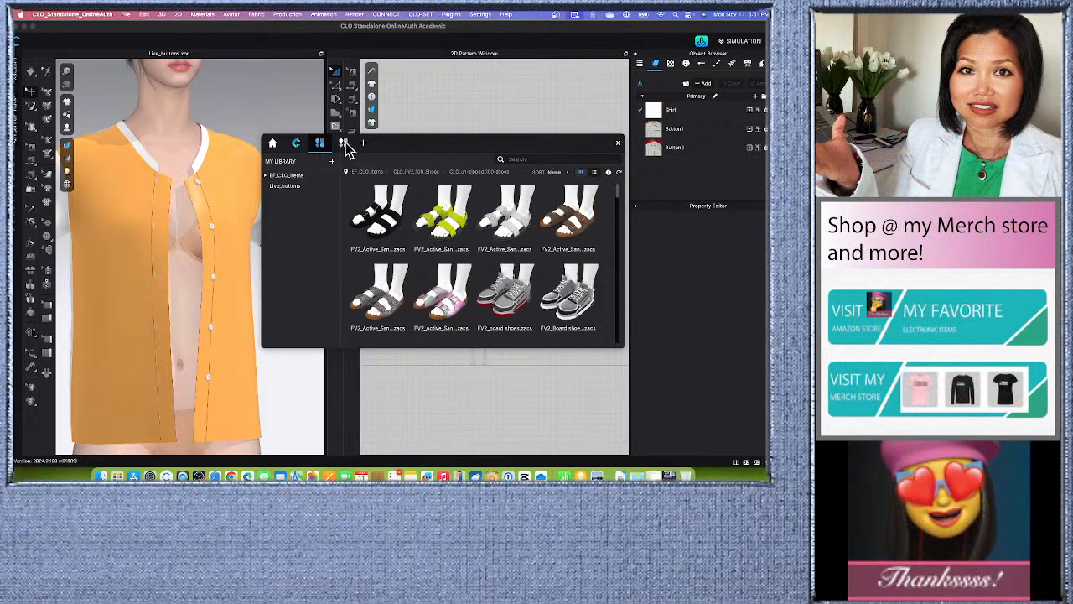
left_click(344, 144)
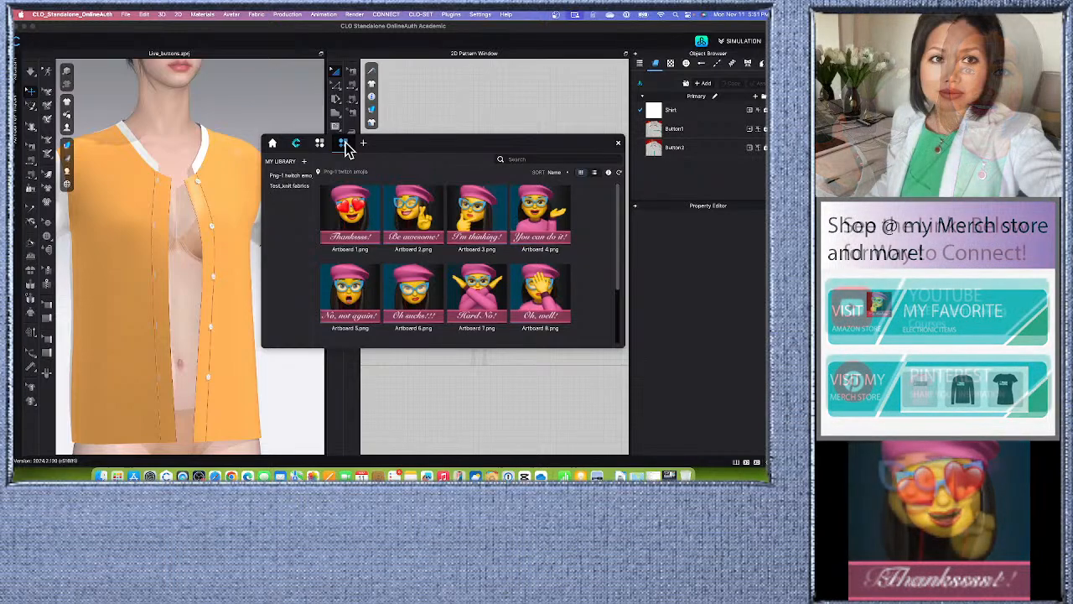
left_click(294, 186)
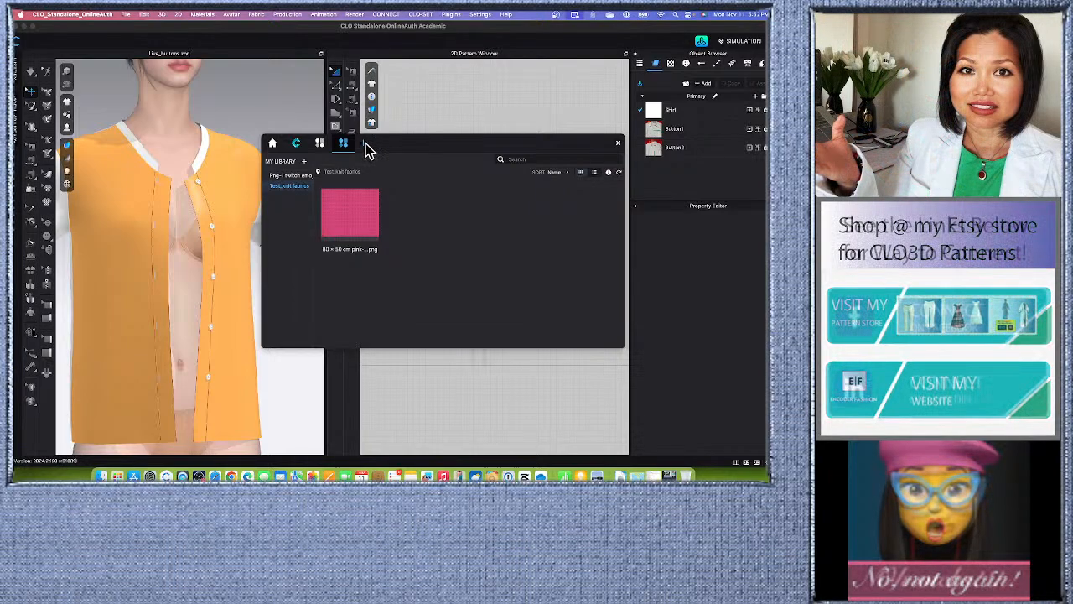
left_click(295, 175)
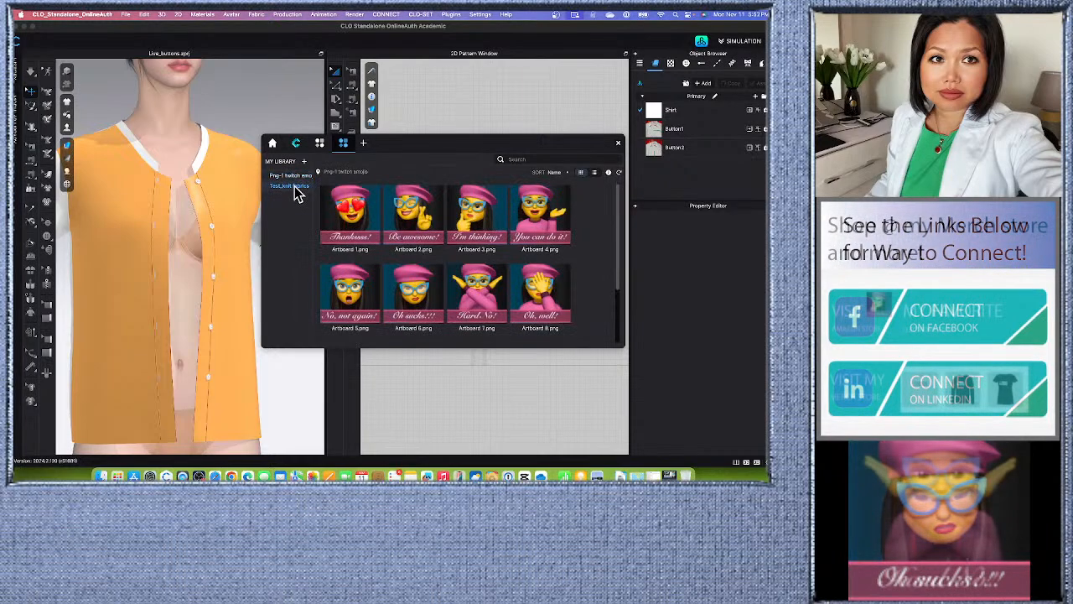
left_click(294, 186)
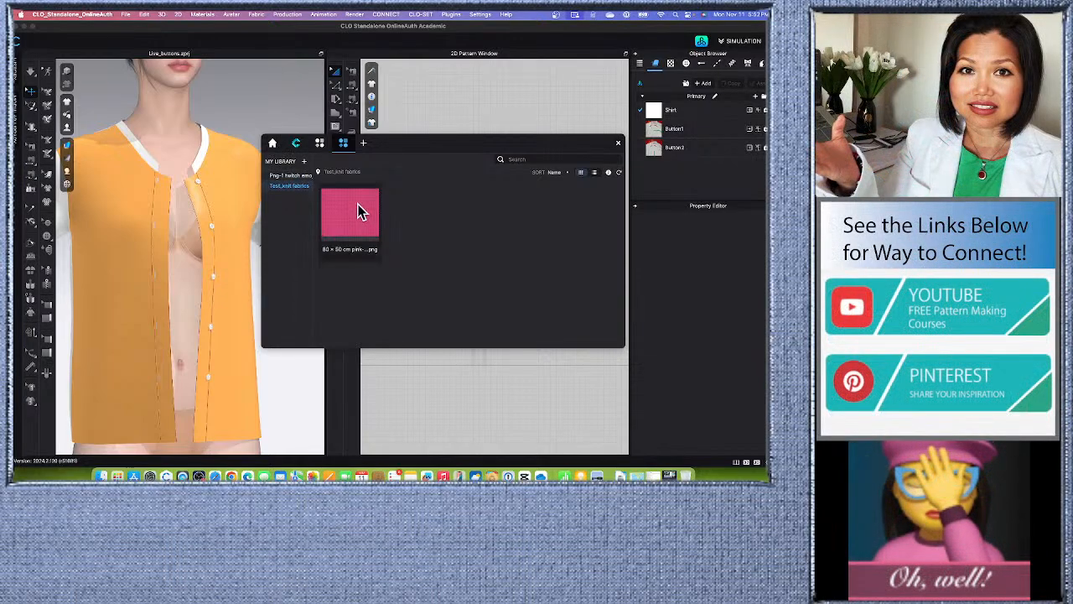
right_click(300, 191)
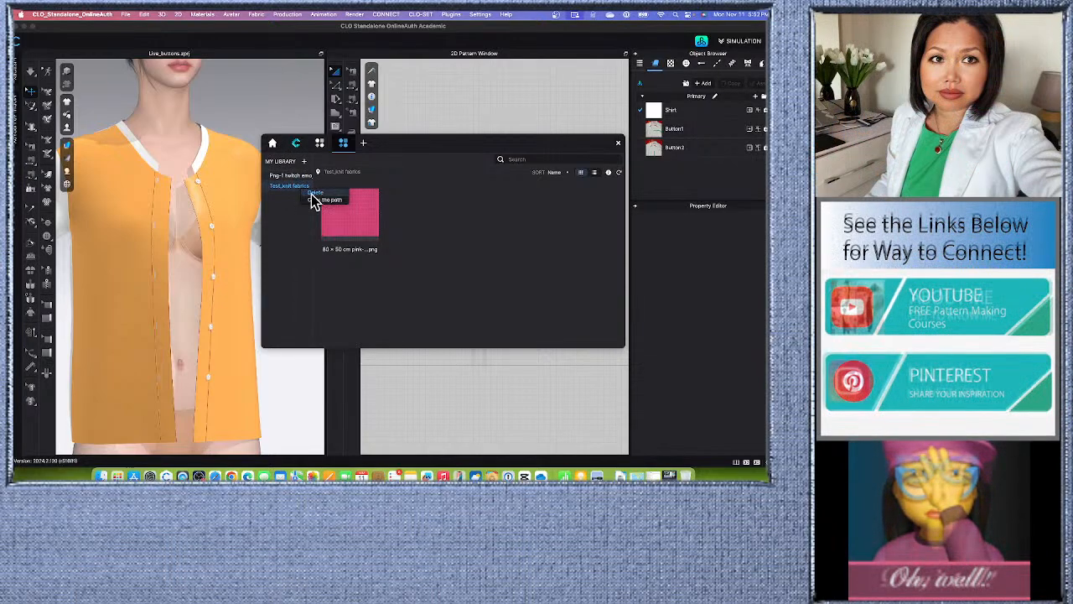
left_click(294, 225)
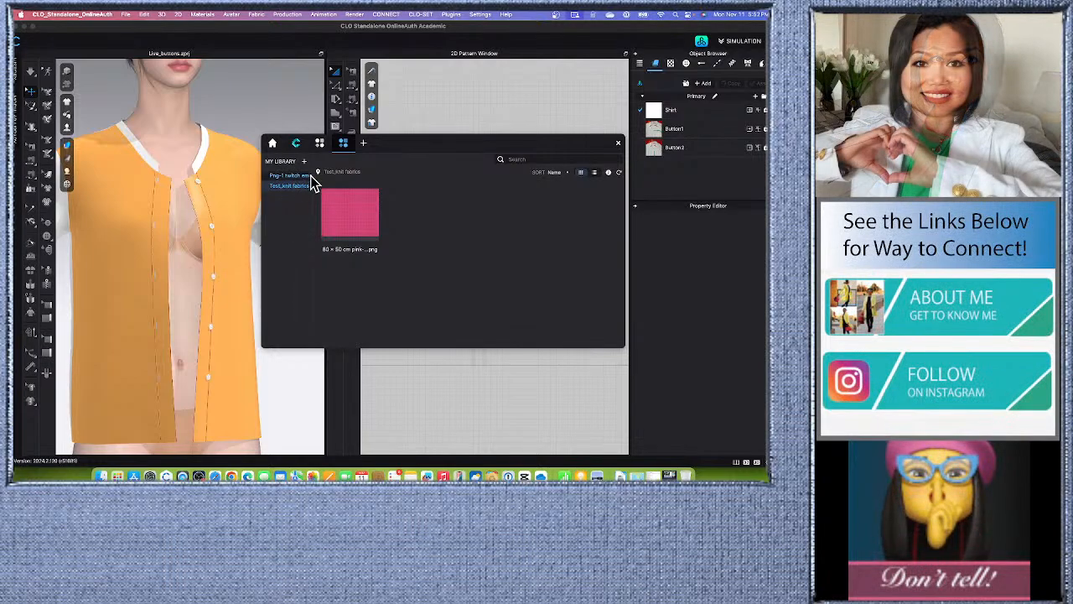
Step: Look through the default library's Fabric assets and a fabric file's options, and check the Trim and Stage categories
left_click(274, 144)
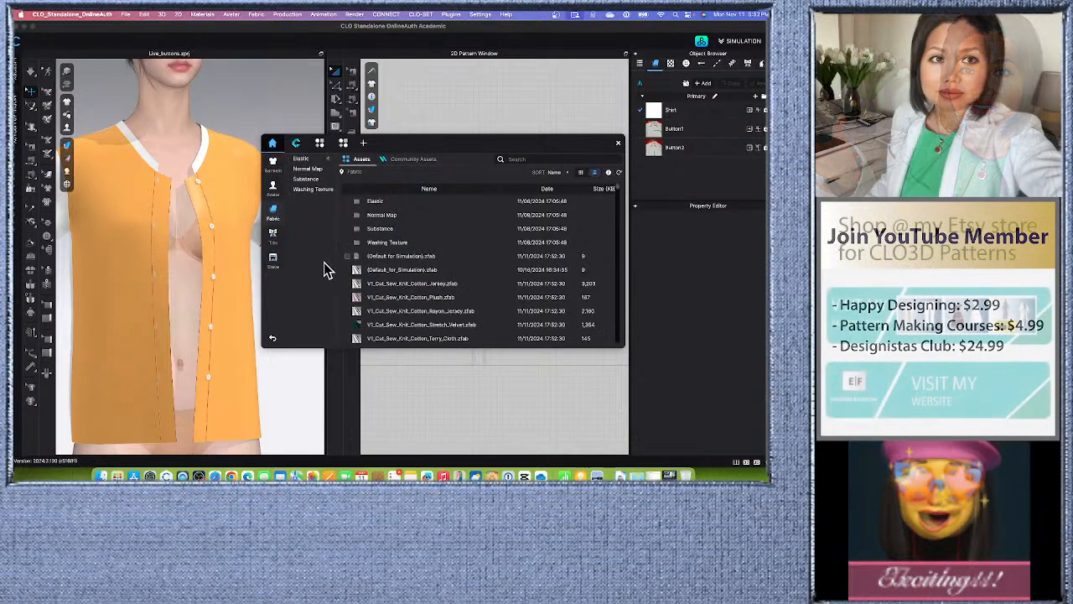
scroll(453, 273, "down", 5)
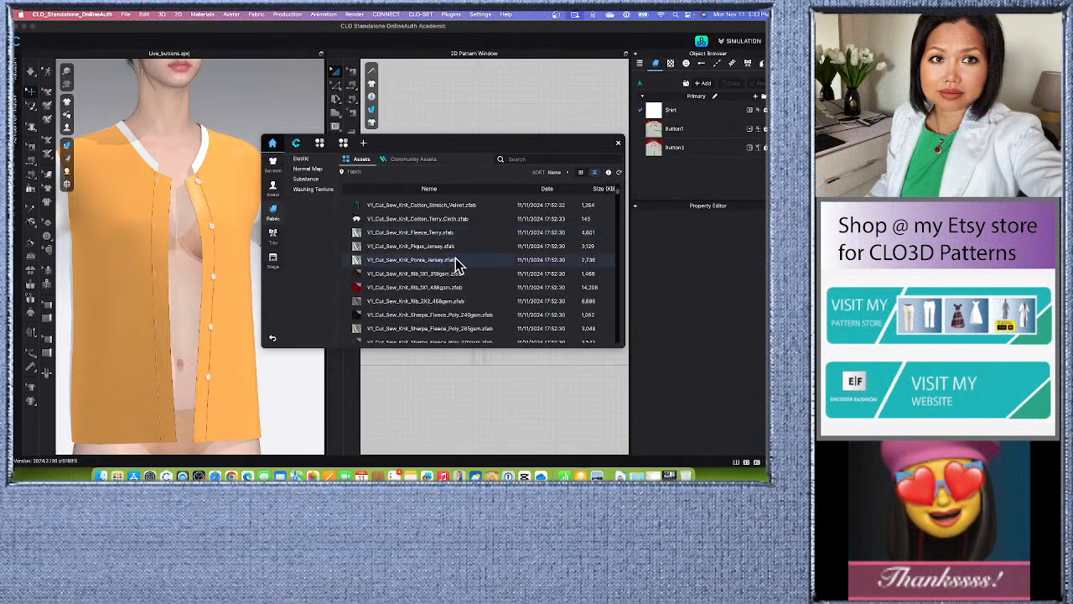
scroll(456, 265, "down", 5)
right_click(448, 266)
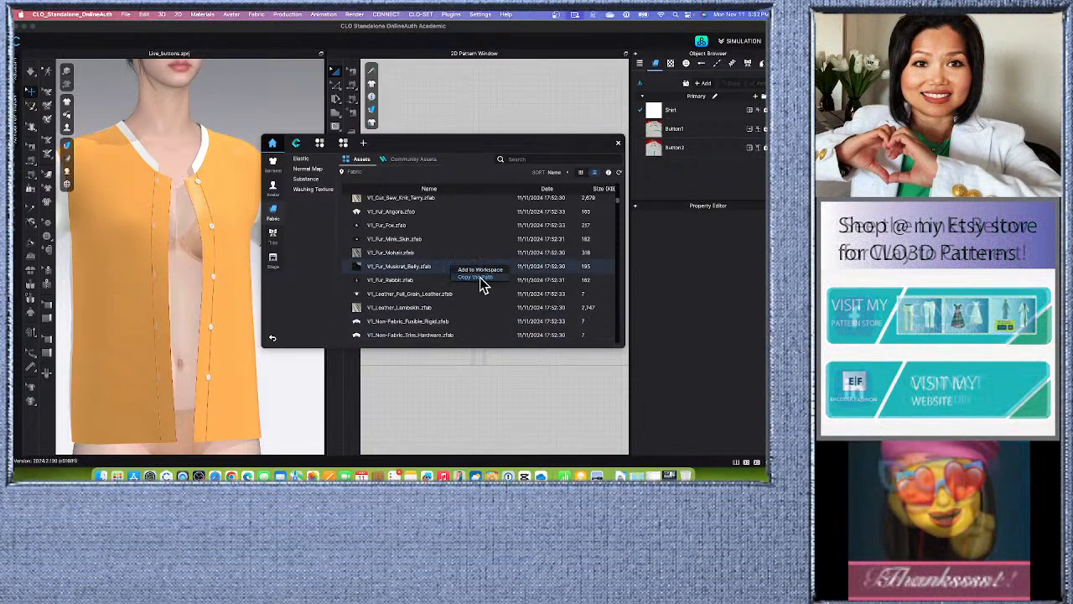
left_click(274, 238)
left_click(274, 261)
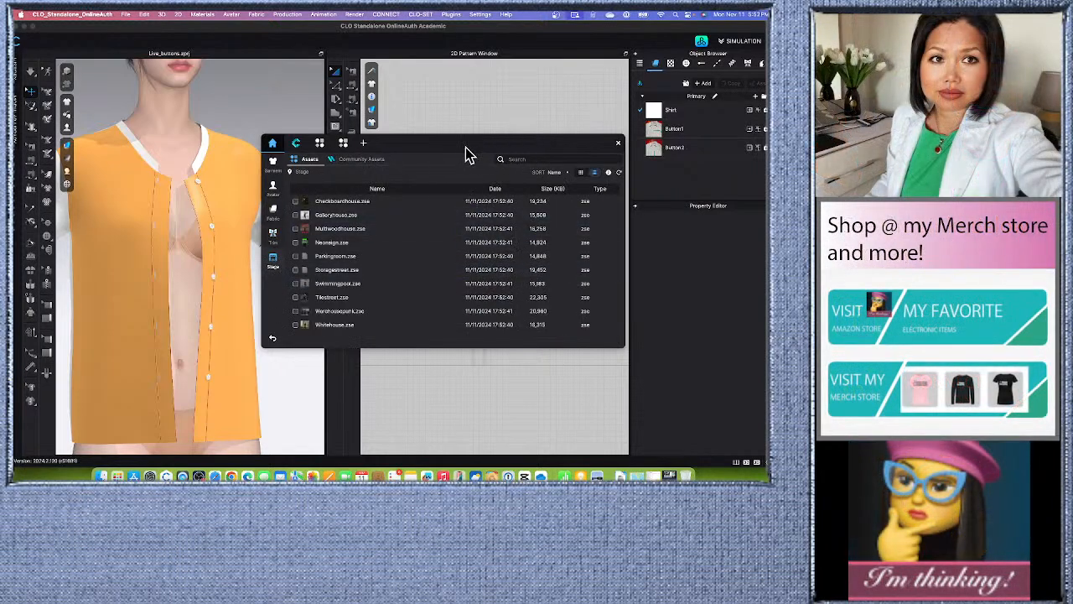
Step: Move the library window off the patterns and close it
left_click_drag(465, 151, 437, 155)
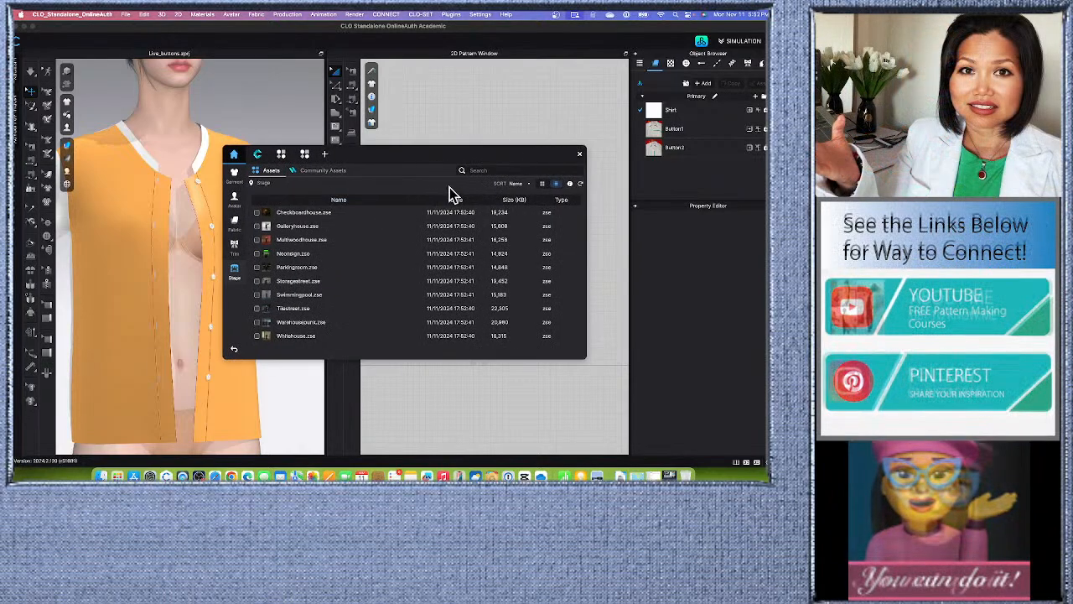
mouse_move(434, 155)
left_mouse_down()
mouse_move(453, 160)
mouse_move(444, 169)
left_mouse_up()
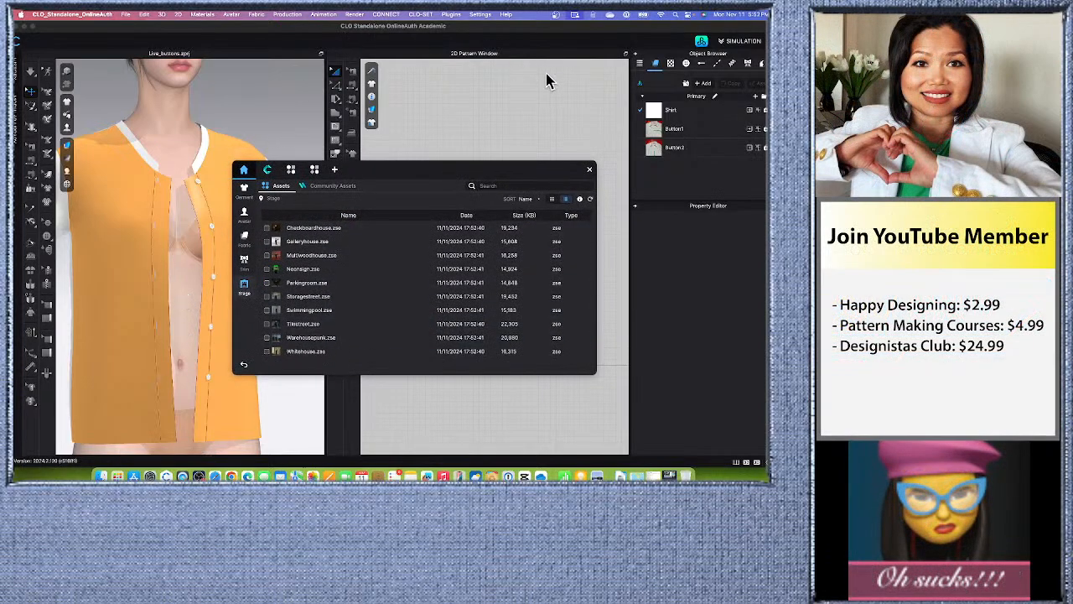
left_click(590, 170)
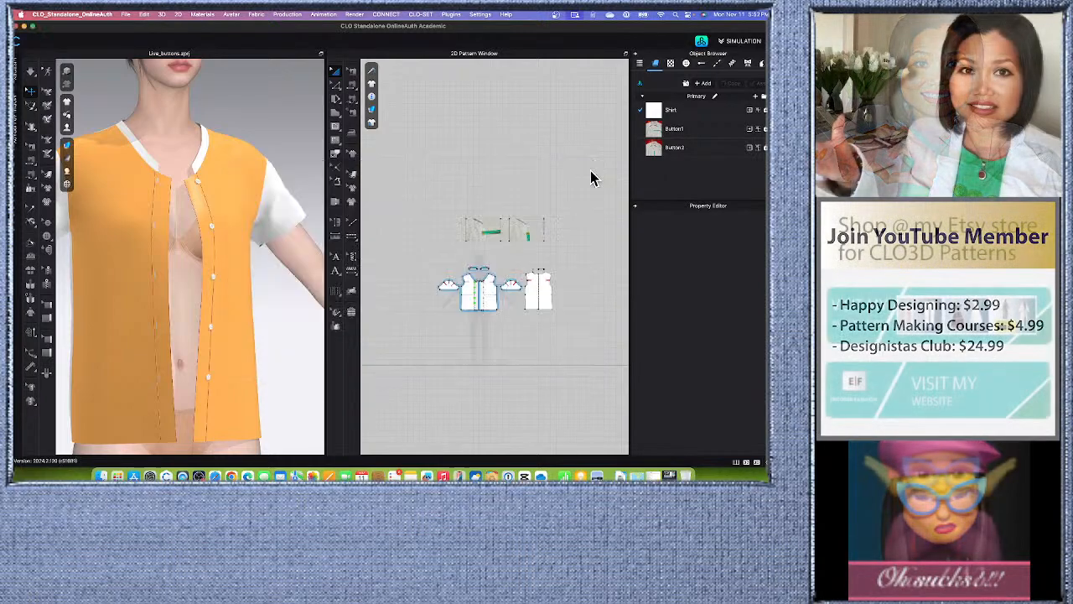
Step: Inspect the buttonholes and buttons along both front plackets of the orange shirt in the 3D window
scroll(223, 270, "down", 2)
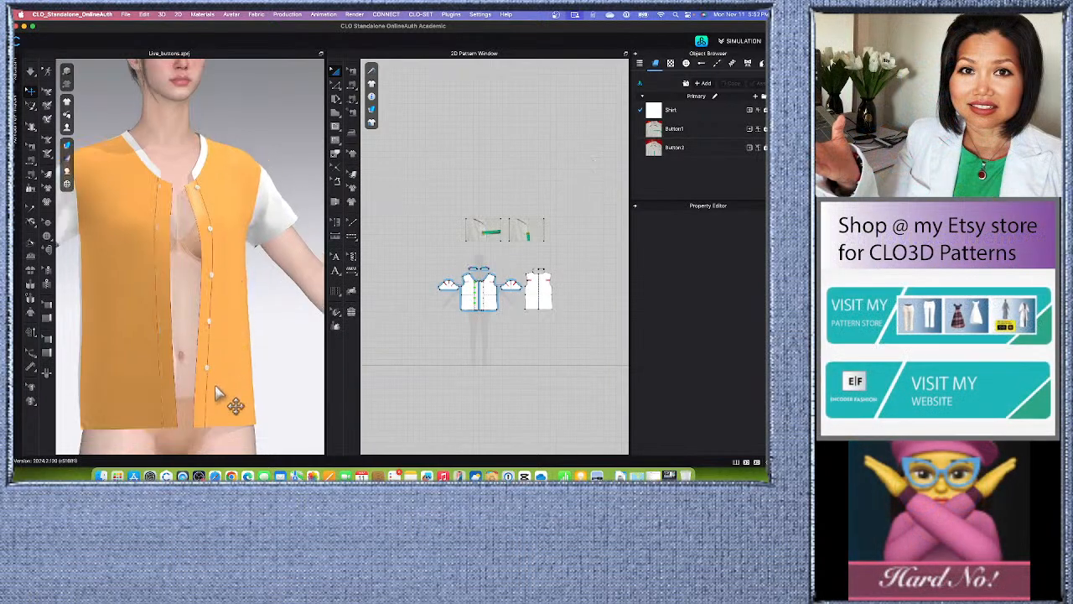
scroll(216, 392, "up", 3)
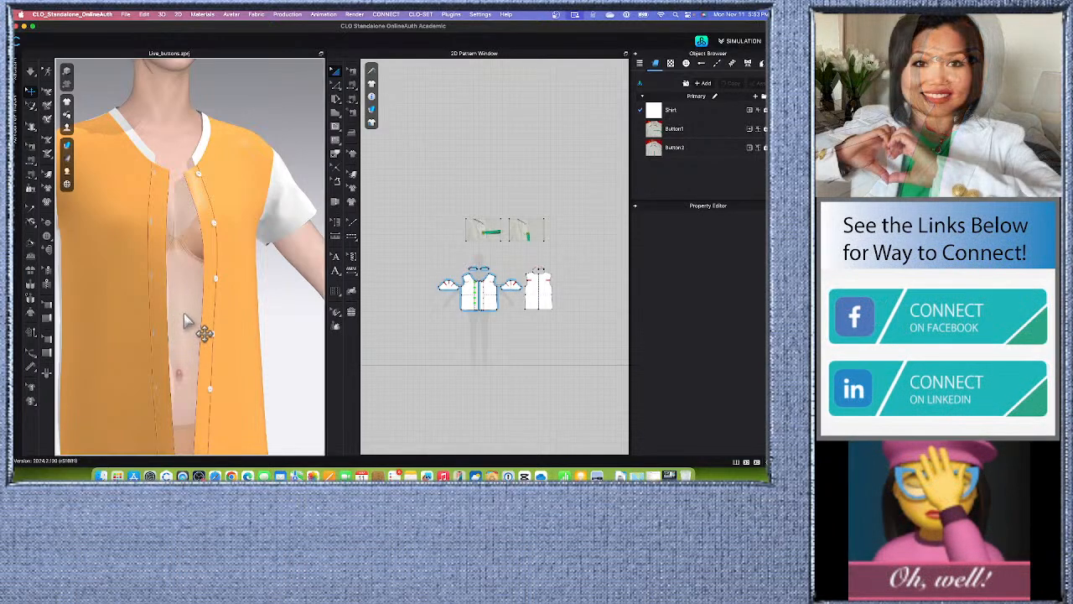
right_click_drag(189, 318, 200, 312)
scroll(199, 314, "up", 5)
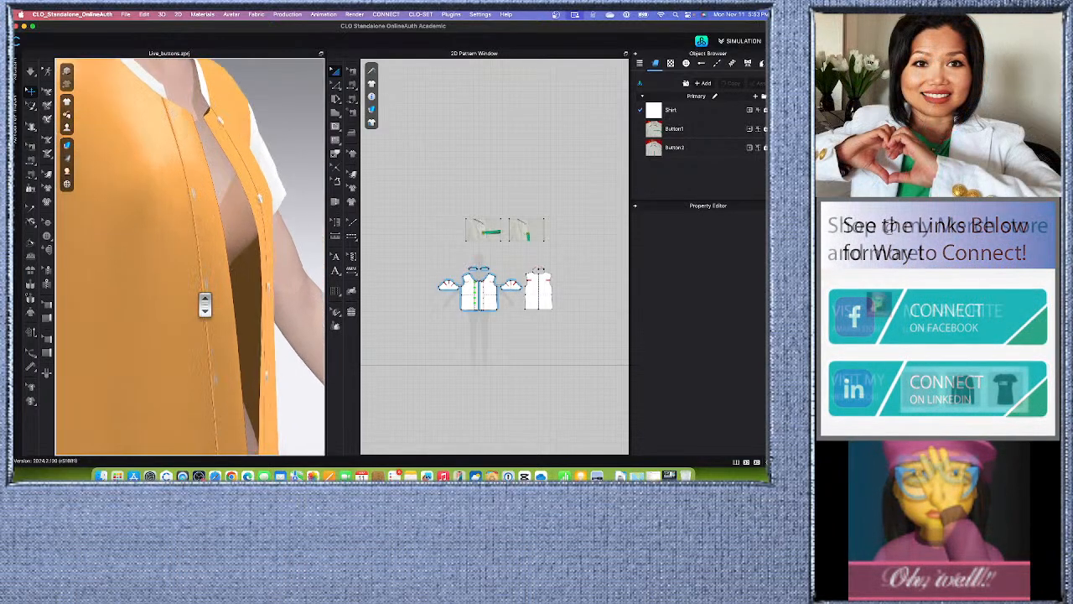
scroll(245, 321, "down", 5)
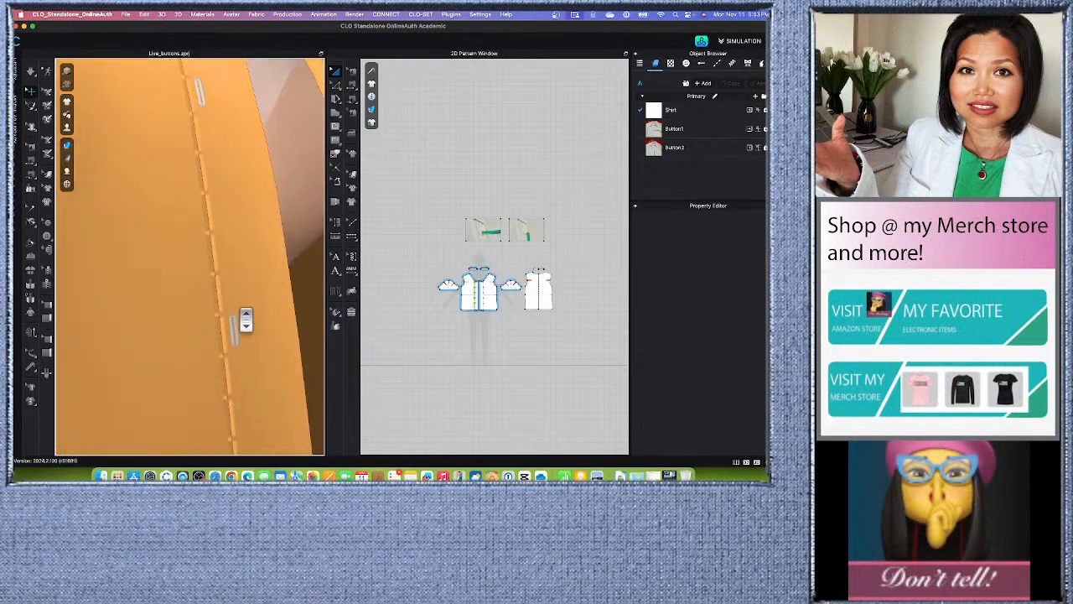
right_click_drag(273, 327, 236, 322)
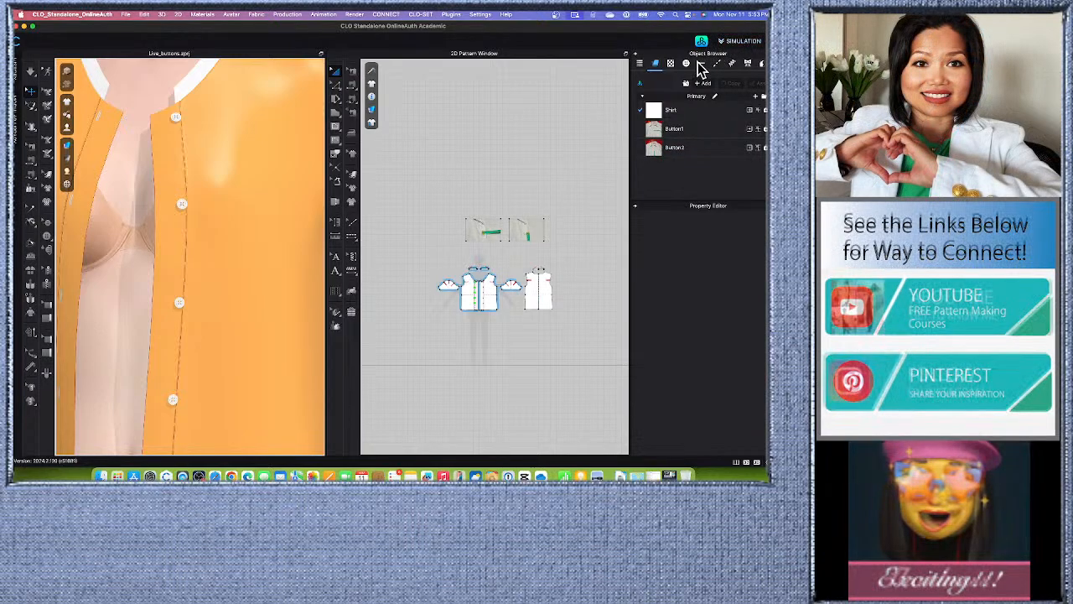
Step: View the Default Button and Default Buttonhole properties, and examine the button and buttonhole placement on the shirt's front patterns in 2D
left_click(686, 65)
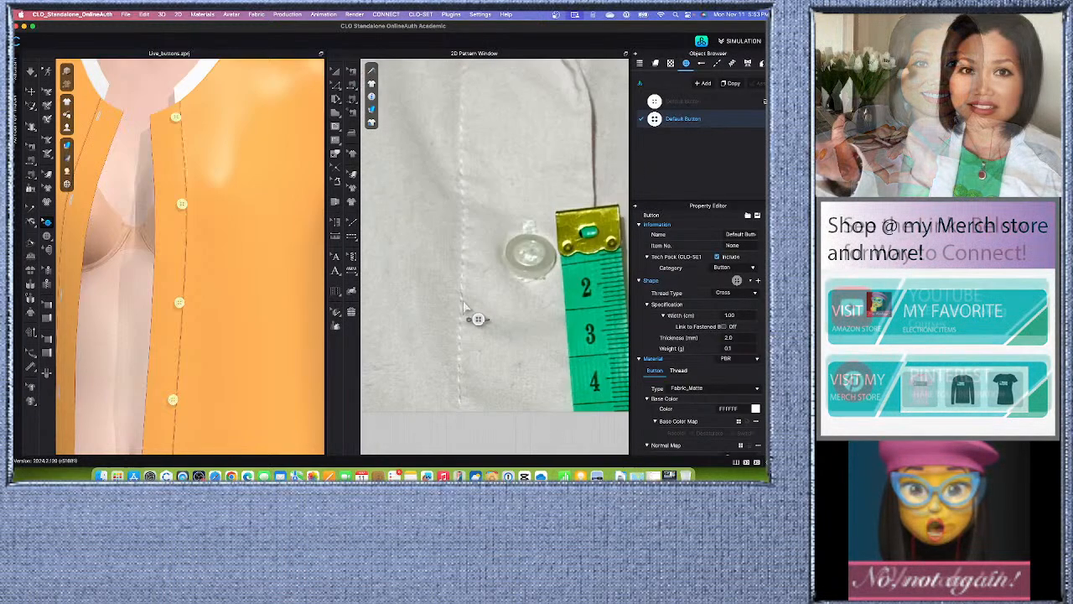
left_click(701, 63)
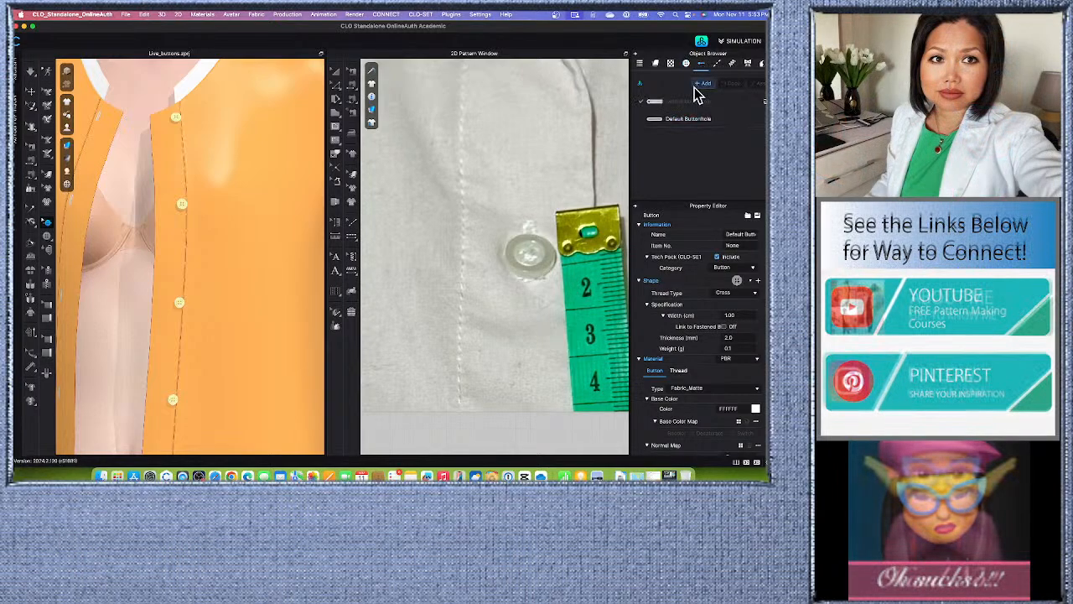
left_click(728, 128)
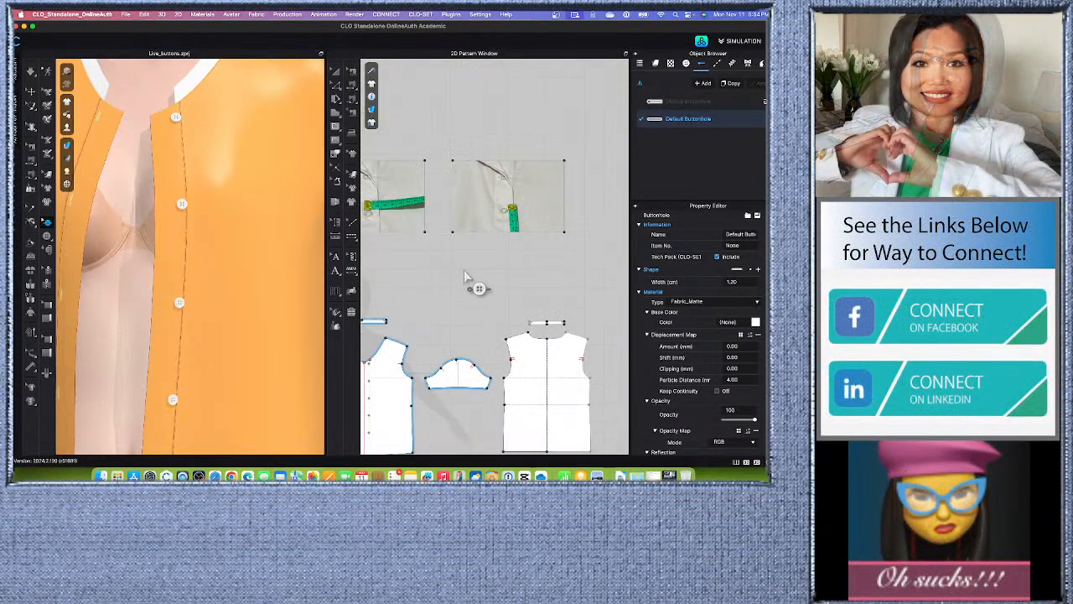
scroll(464, 270, "down", 3)
scroll(457, 254, "up", 5)
scroll(461, 257, "down", 2)
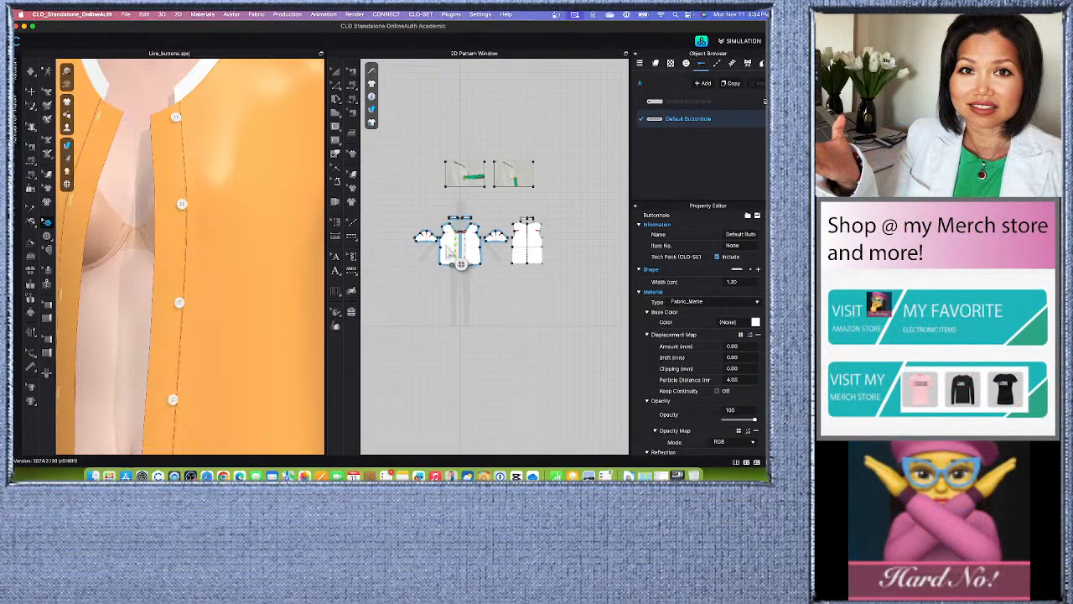
scroll(464, 259, "up", 6)
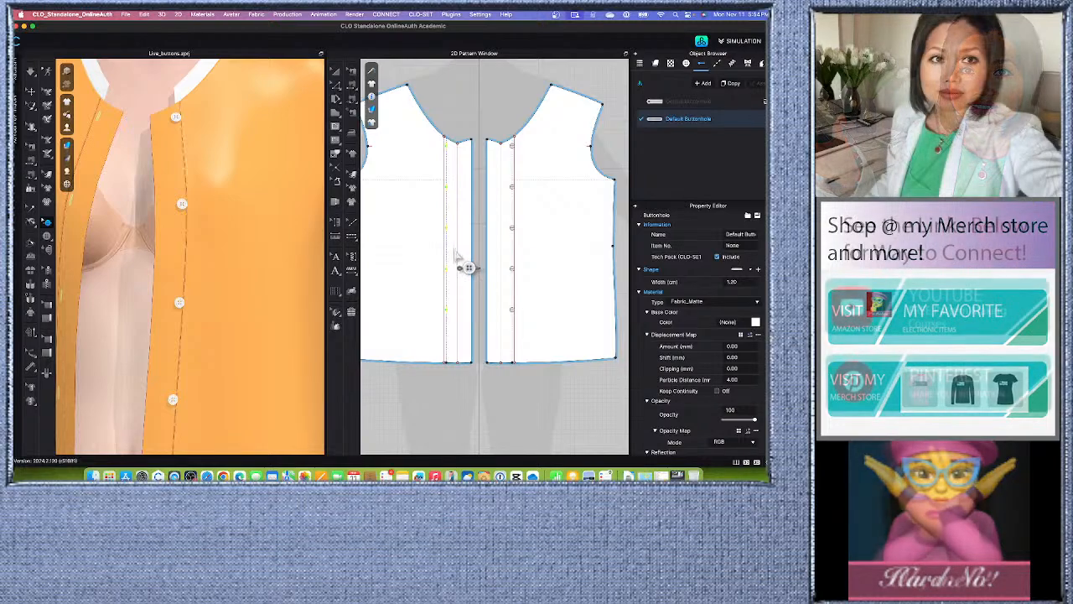
Step: Compare the buttons and buttonholes on the 2D front patterns with the open placket on the avatar
scroll(464, 258, "down", 2)
scroll(463, 253, "up", 4)
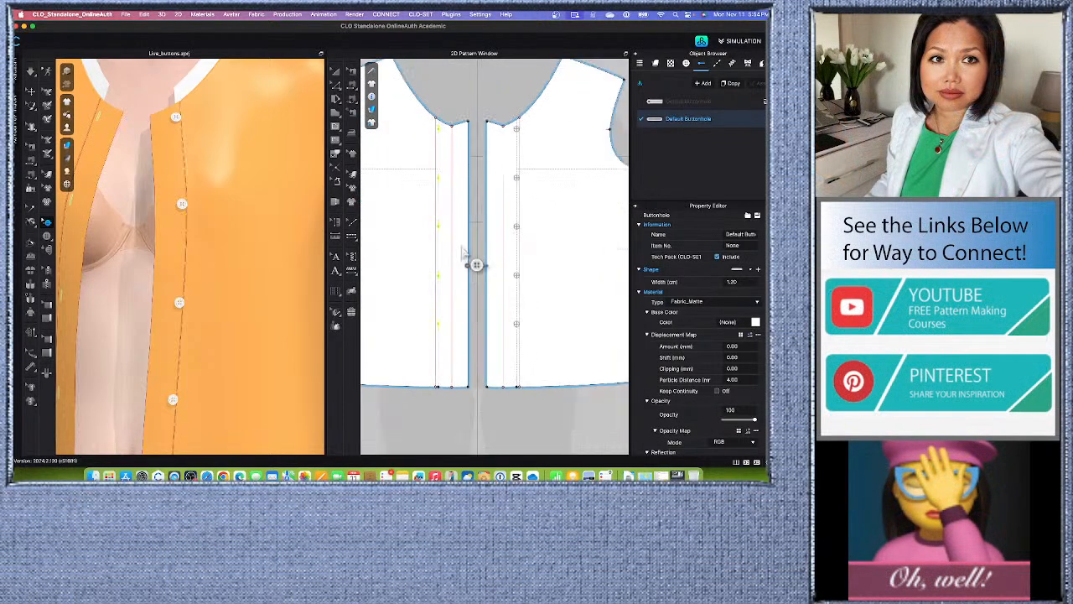
scroll(462, 253, "down", 3)
right_click_drag(173, 299, 234, 282)
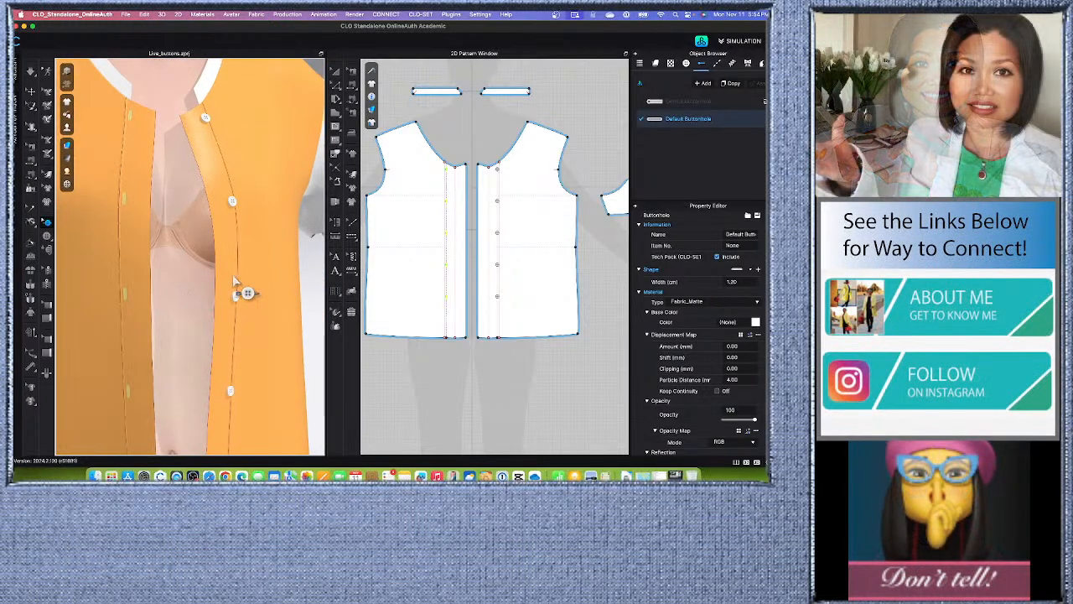
scroll(236, 284, "down", 5)
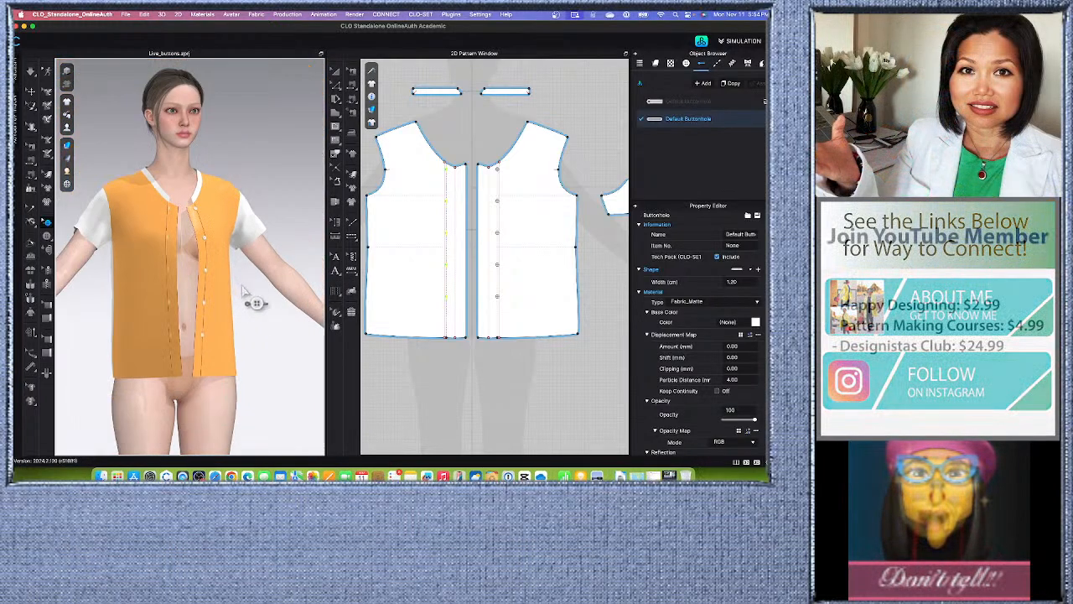
scroll(247, 294, "up", 3)
scroll(487, 238, "down", 3)
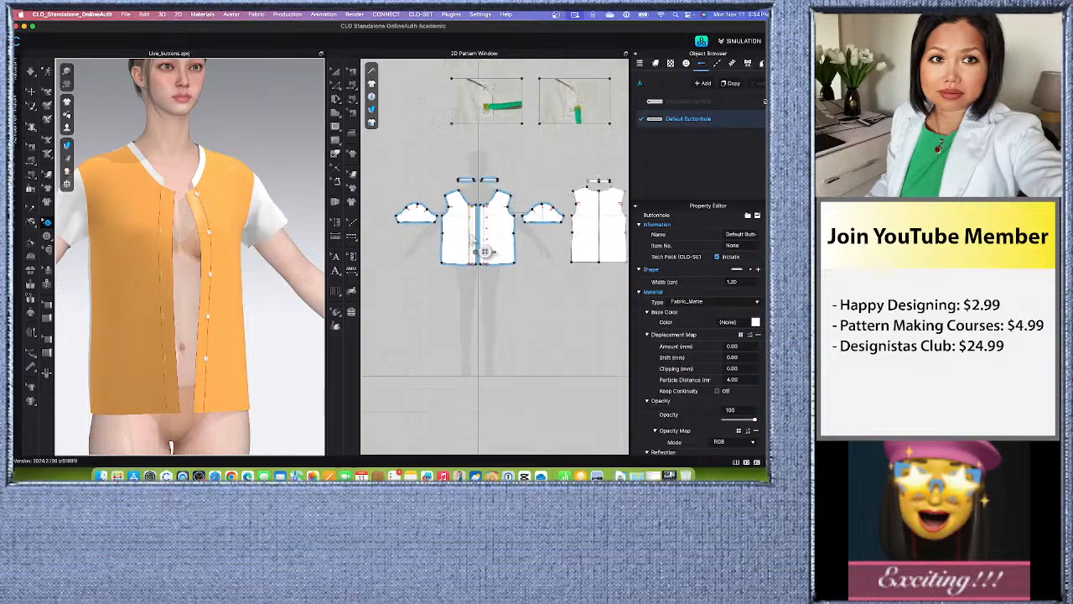
Step: Strengthen all the shirt's pattern pieces, including the collar, sleeves and back
left_click(336, 73)
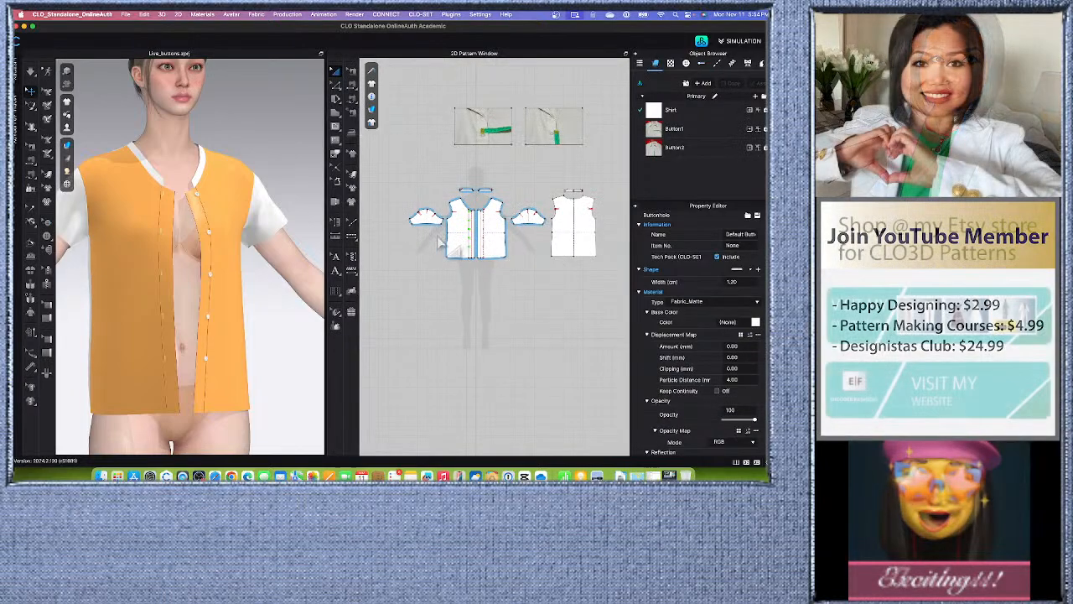
left_click_drag(379, 172, 523, 190)
left_click_drag(652, 300, 652, 300)
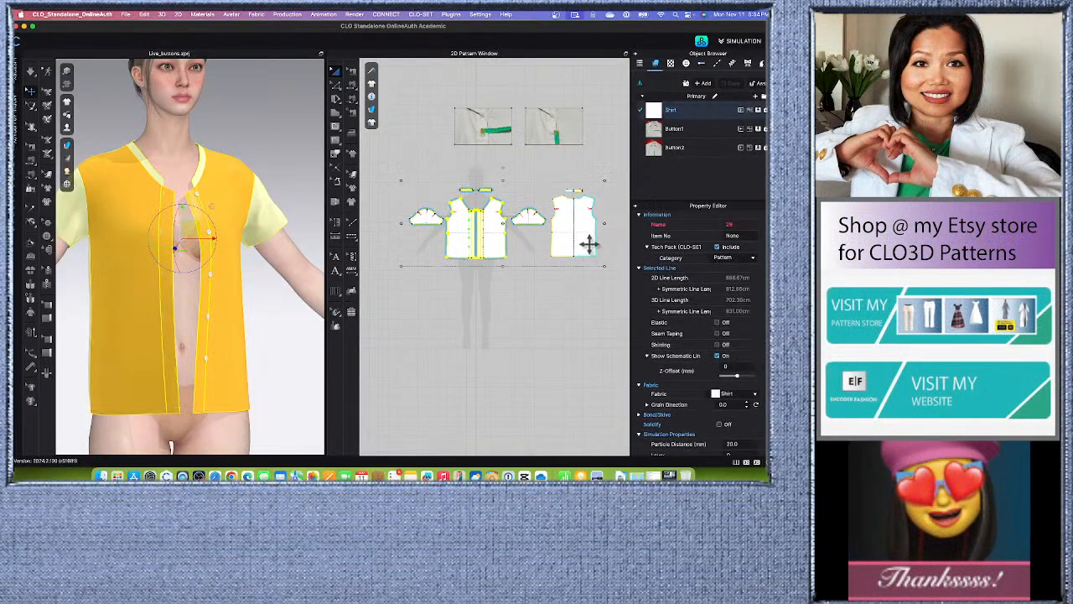
right_click(587, 242)
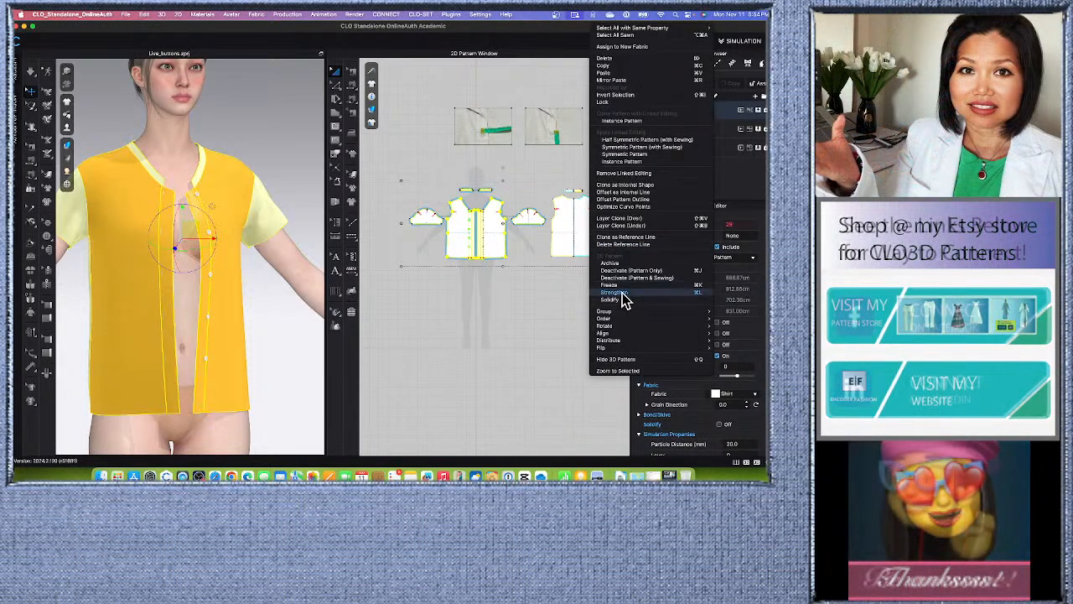
left_click(610, 294)
left_click(455, 343)
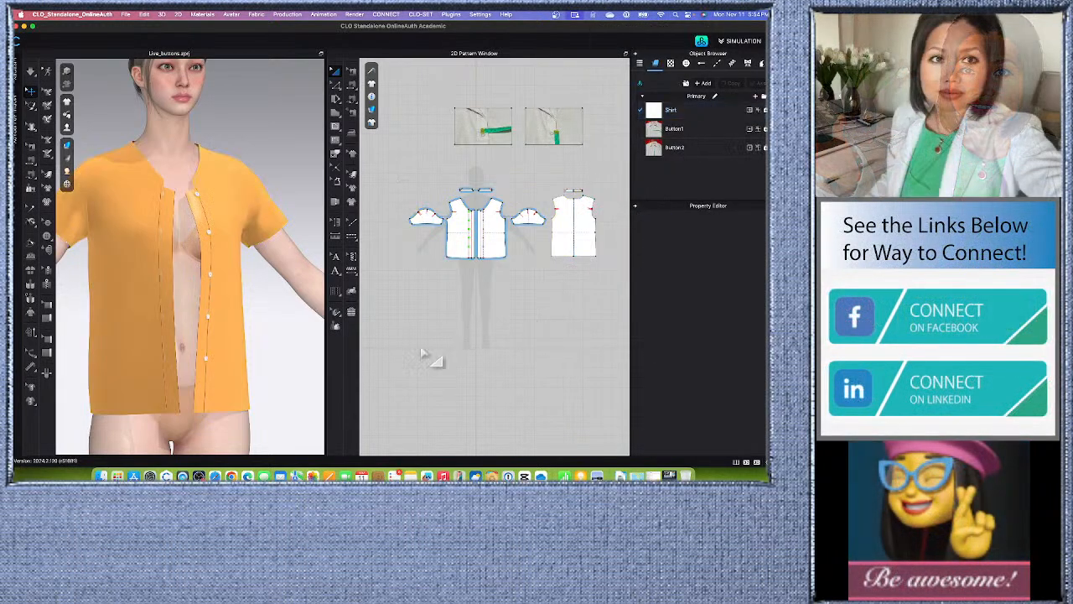
Step: Move the button-side front panel forward off the avatar and toward the center front in the 3D window
scroll(241, 341, "up", 4)
scroll(274, 307, "down", 2)
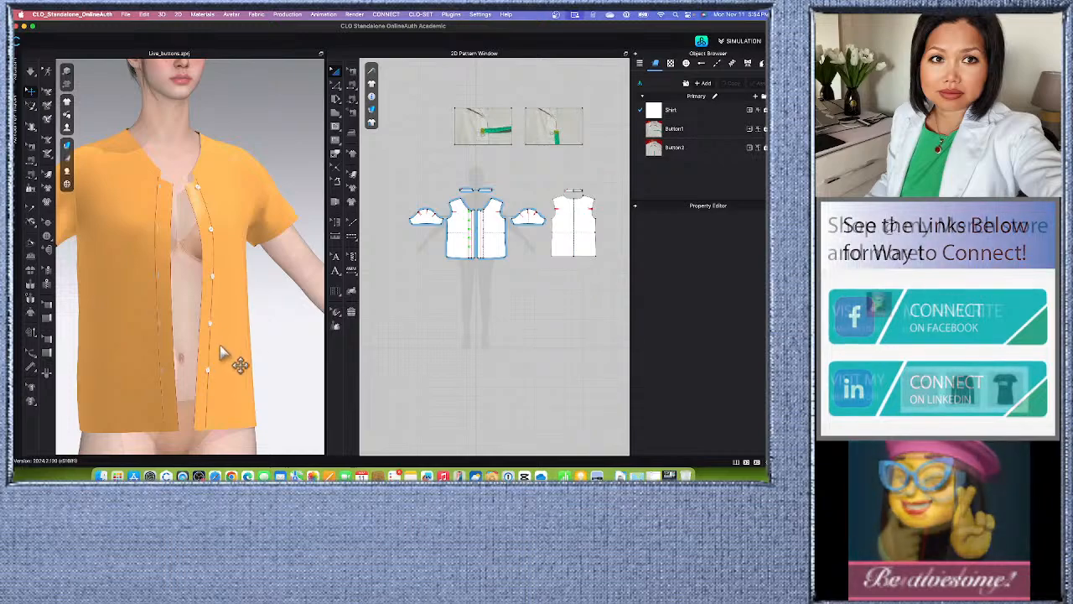
right_click_drag(193, 327, 134, 320)
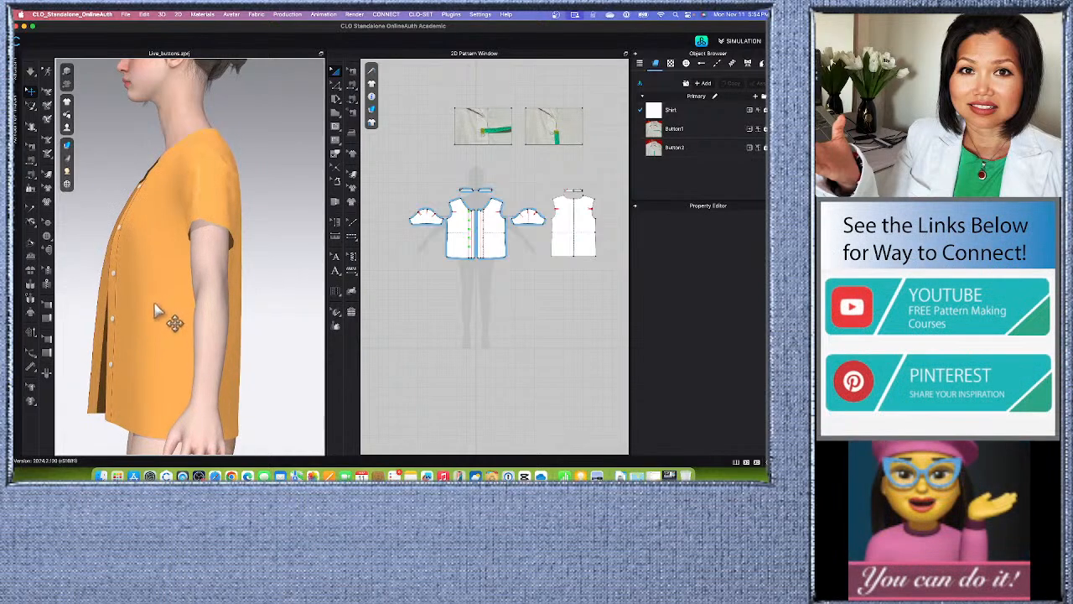
left_click(155, 311)
right_click_drag(85, 341, 262, 342)
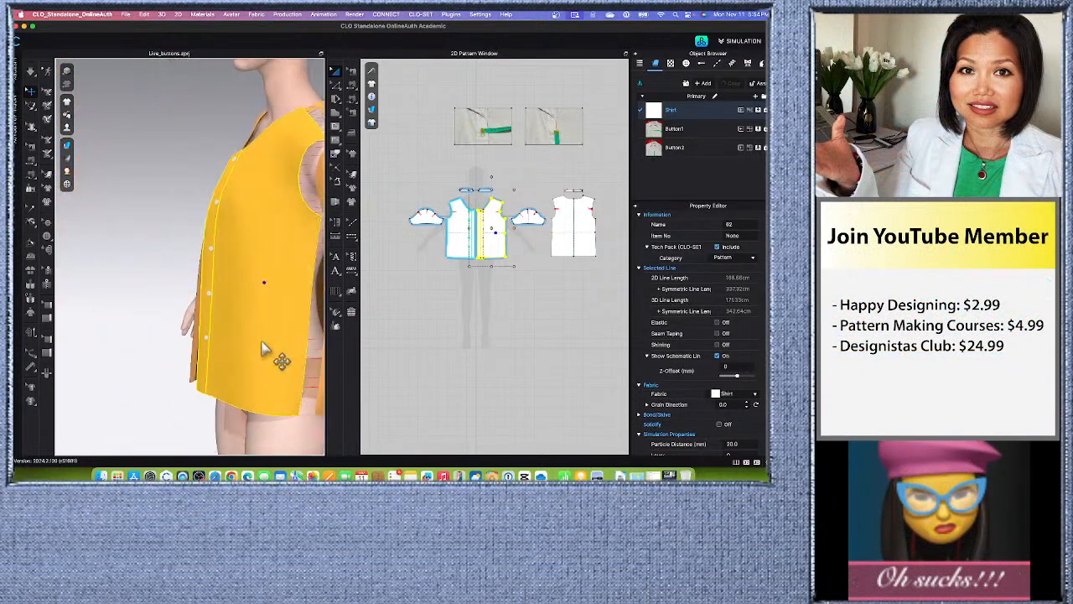
right_click_drag(162, 363, 201, 360)
left_click_drag(231, 340, 214, 338)
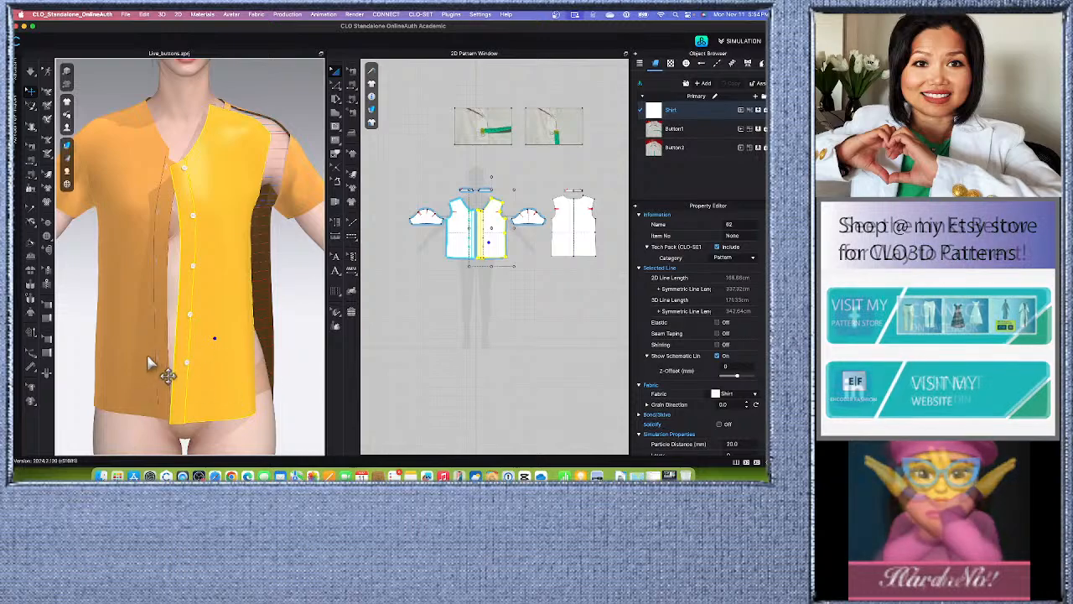
Step: Move the buttonhole-side front panel forward off the avatar to meet the button-side panel at center front
right_click_drag(115, 375, 144, 376)
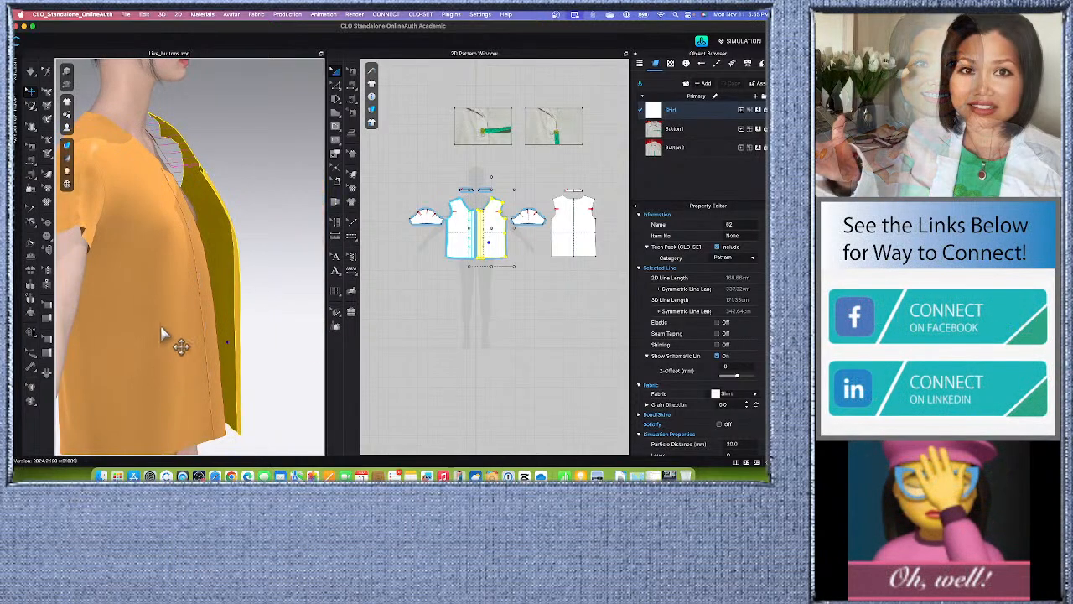
right_click_drag(270, 340, 186, 348)
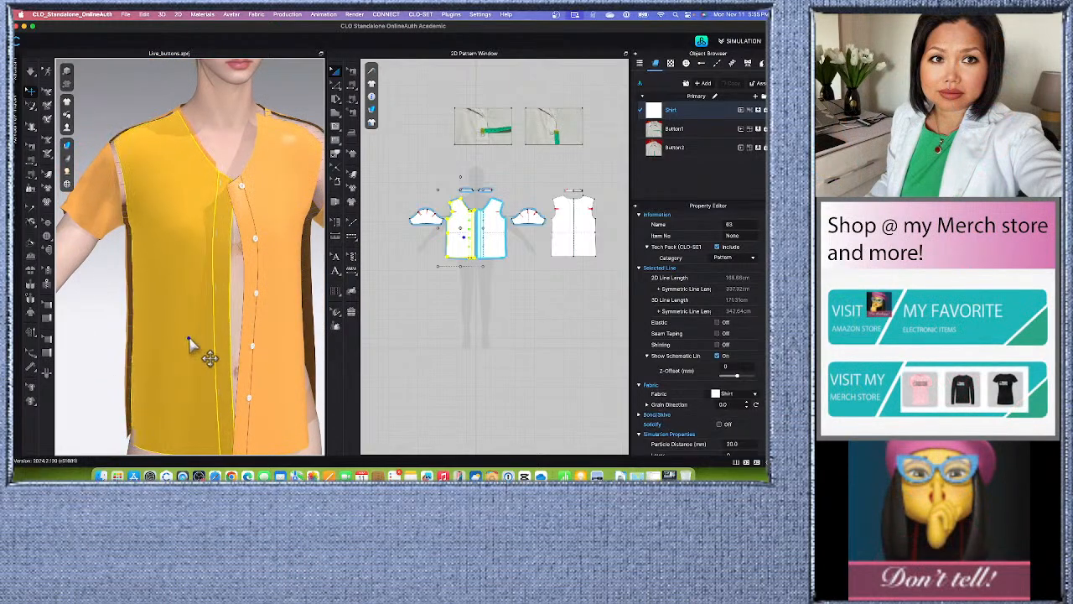
scroll(277, 346, "down", 3)
right_click_drag(288, 324, 257, 352)
right_click_drag(110, 398, 153, 394)
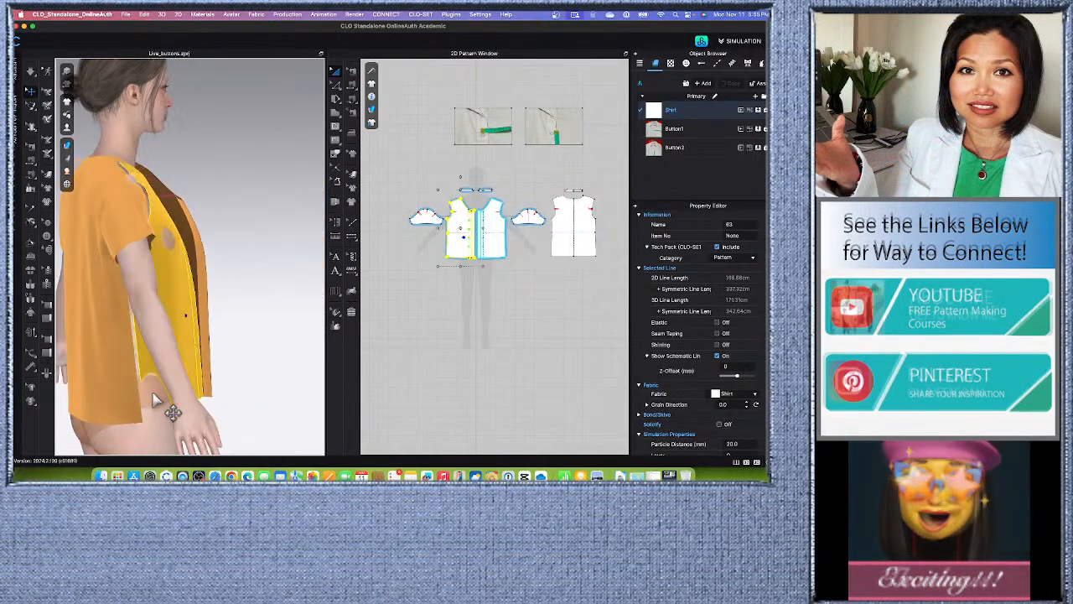
right_click_drag(232, 354, 232, 419)
scroll(230, 417, "up", 3)
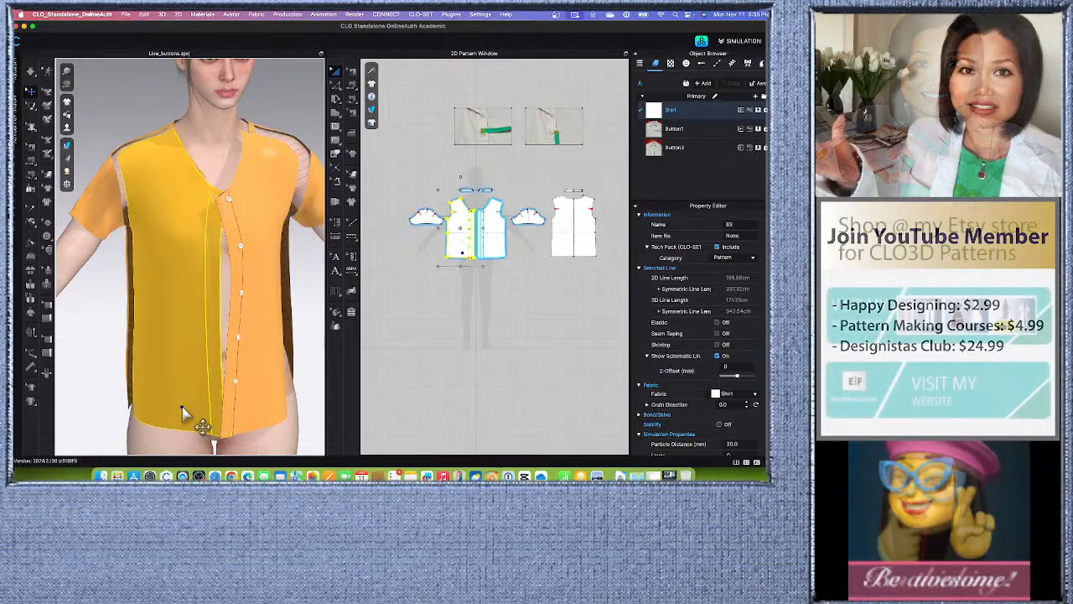
Step: Adjust the button-side front panel's 3D position relative to the buttonhole-side panel
scroll(298, 333, "down", 3)
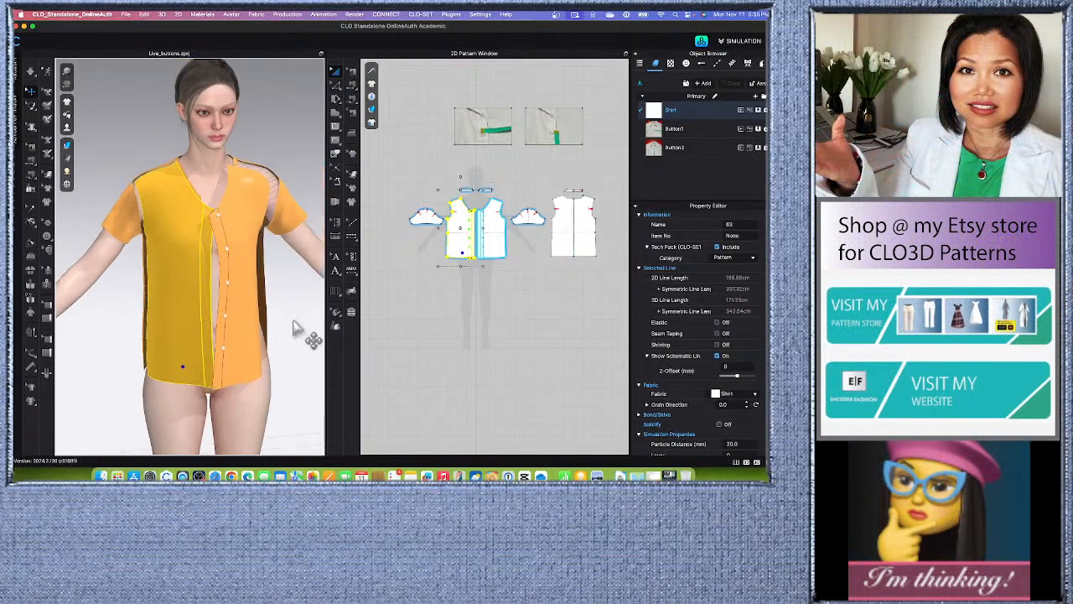
right_click_drag(305, 343, 247, 331)
left_click(239, 321)
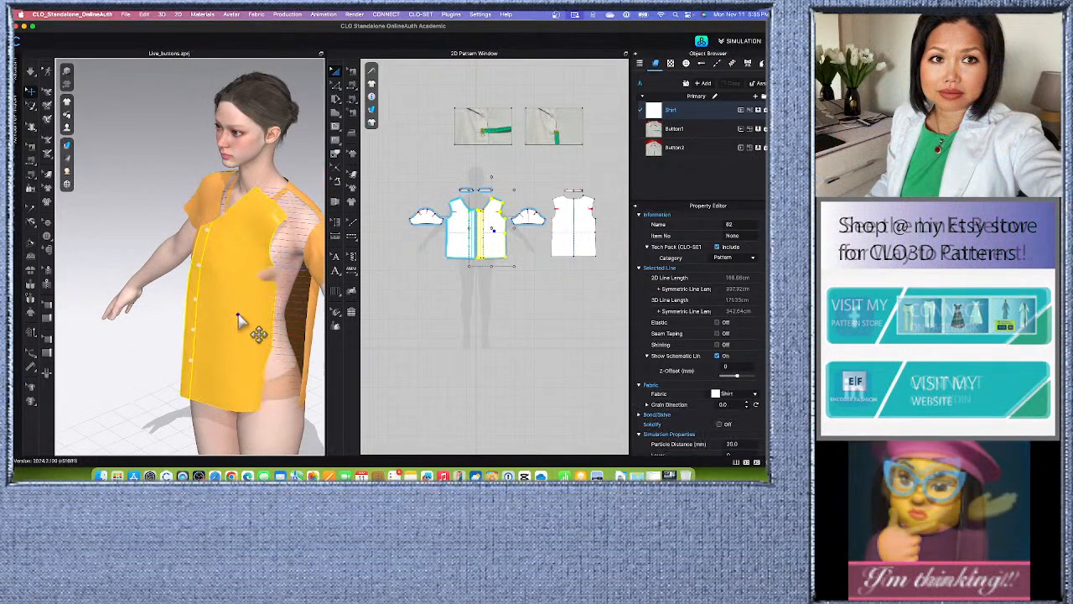
right_click_drag(172, 372, 198, 359)
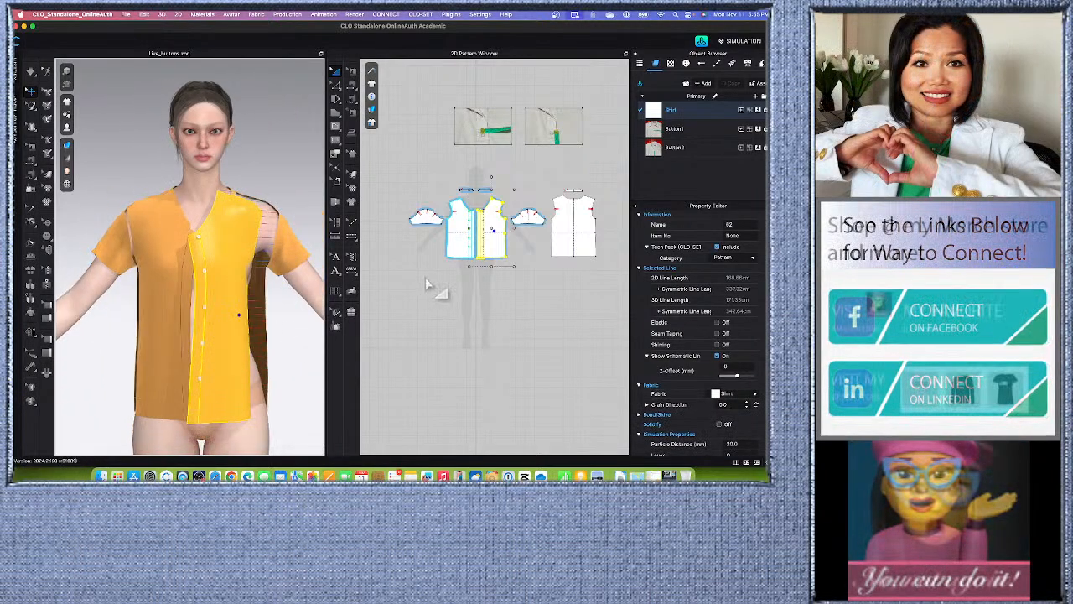
Step: Fasten the whole row of buttons on one front pattern to the matching buttonholes on the other
scroll(498, 202, "up", 4)
left_click(439, 423)
scroll(419, 282, "up", 5)
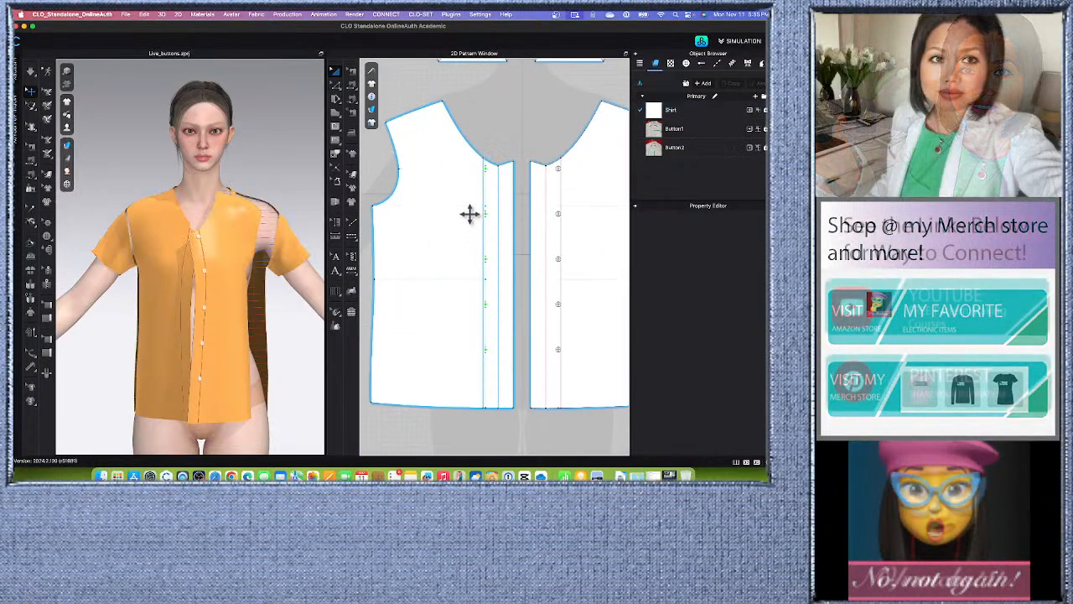
scroll(470, 227, "down", 1)
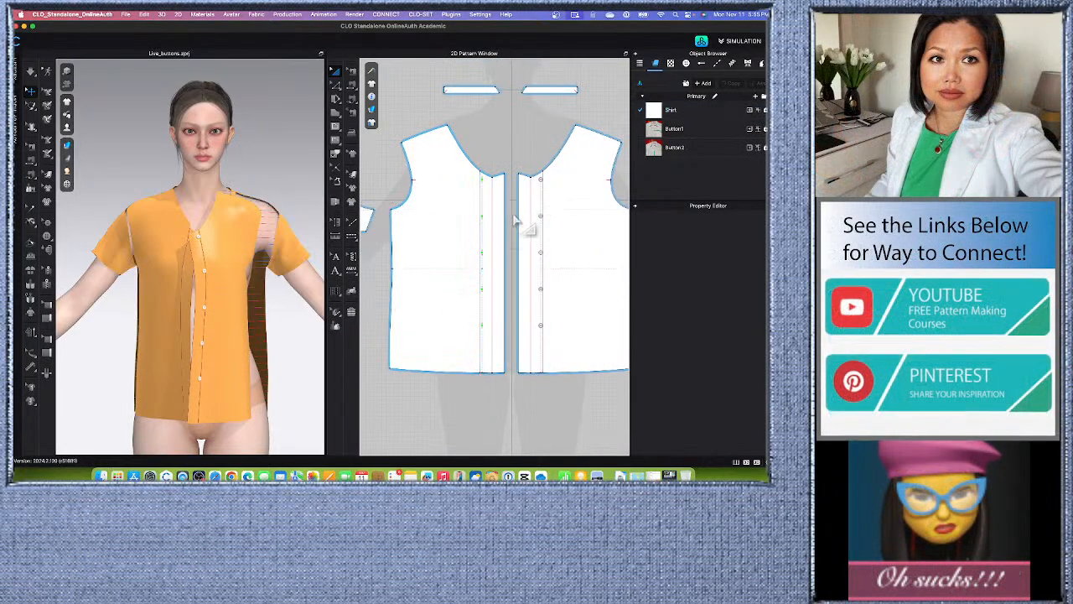
left_click(49, 252)
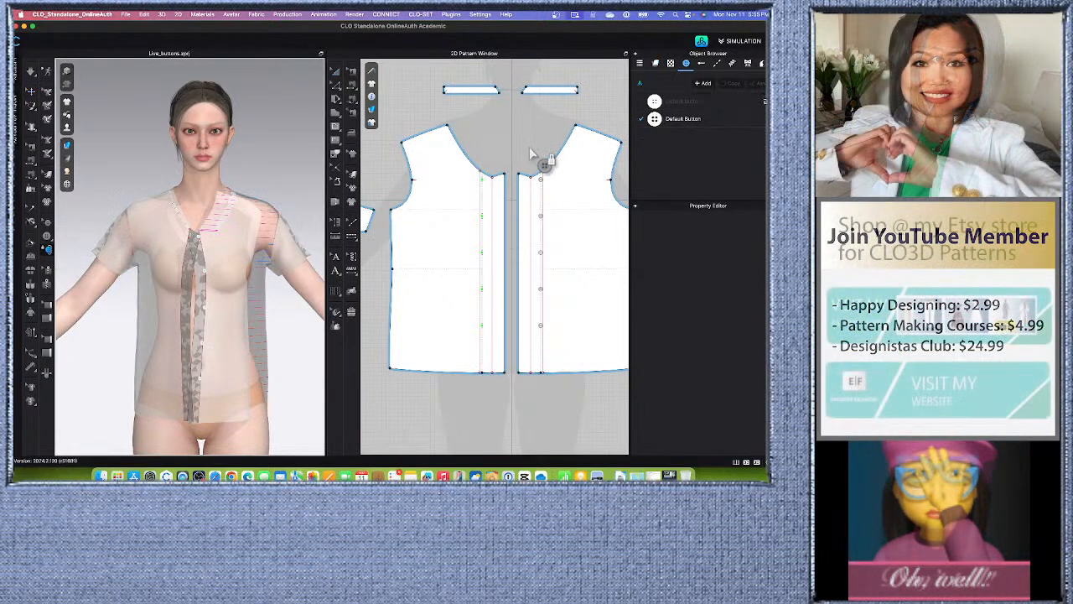
left_click_drag(528, 147, 577, 335)
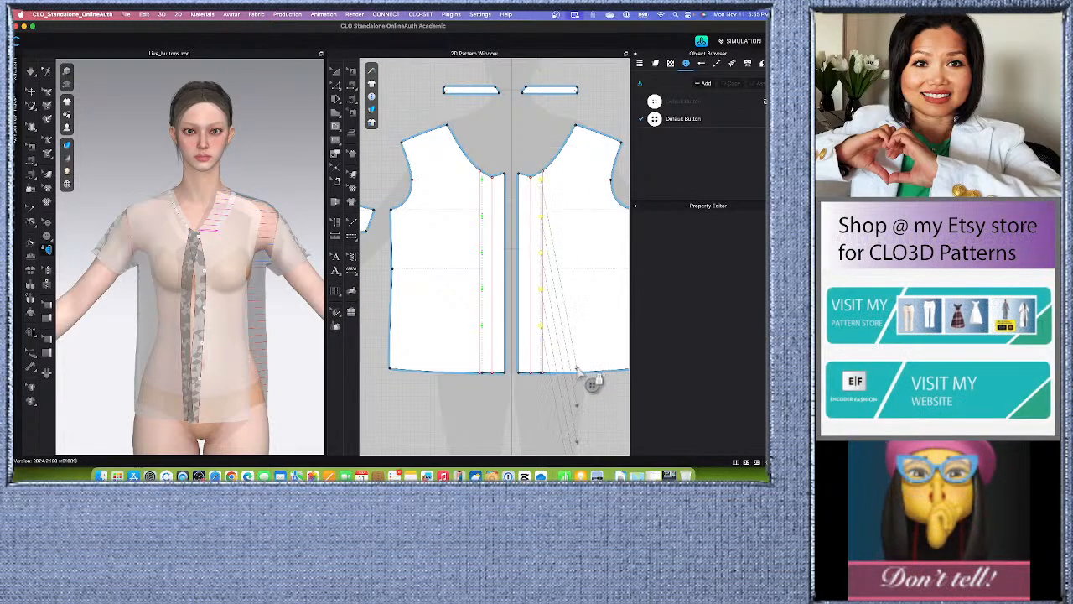
left_click(485, 188)
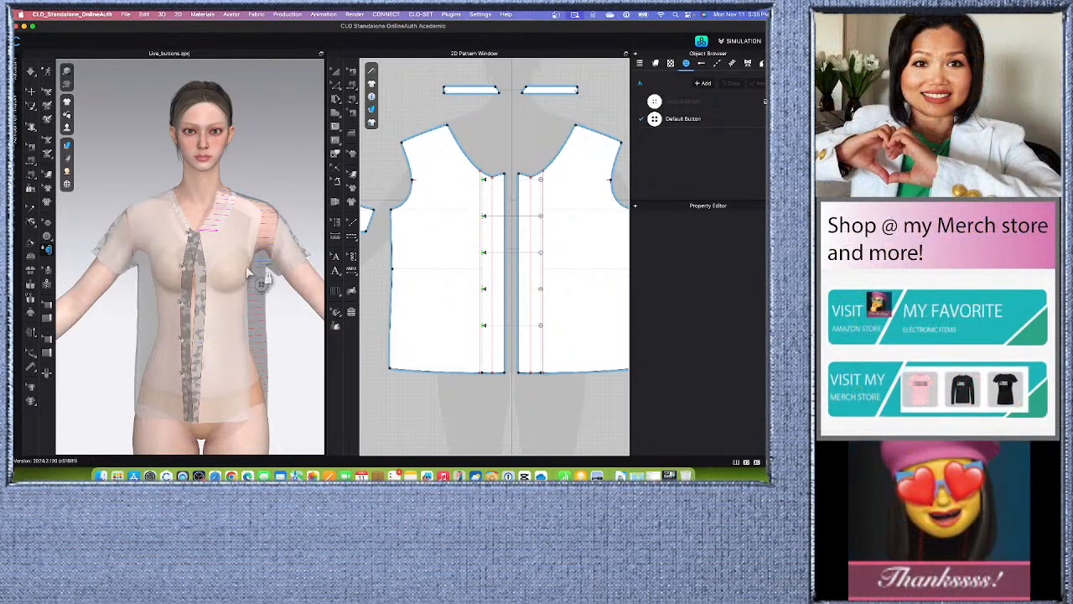
Step: Simulate the shirt with its buttons fastened and check the closed placket from the side
left_click(32, 76)
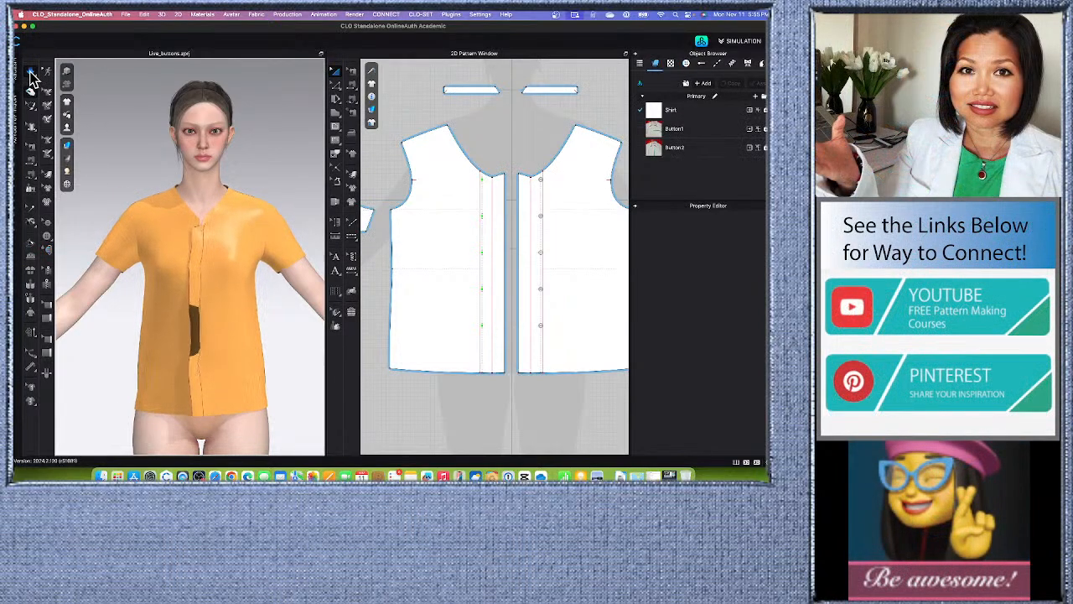
left_click(32, 75)
left_click(32, 75)
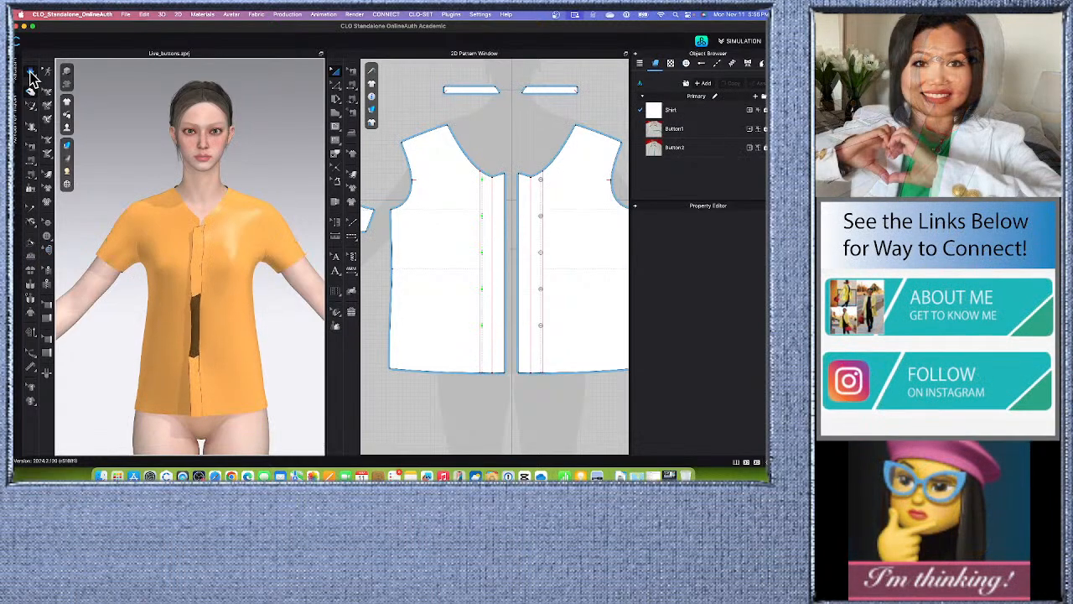
left_click(32, 75)
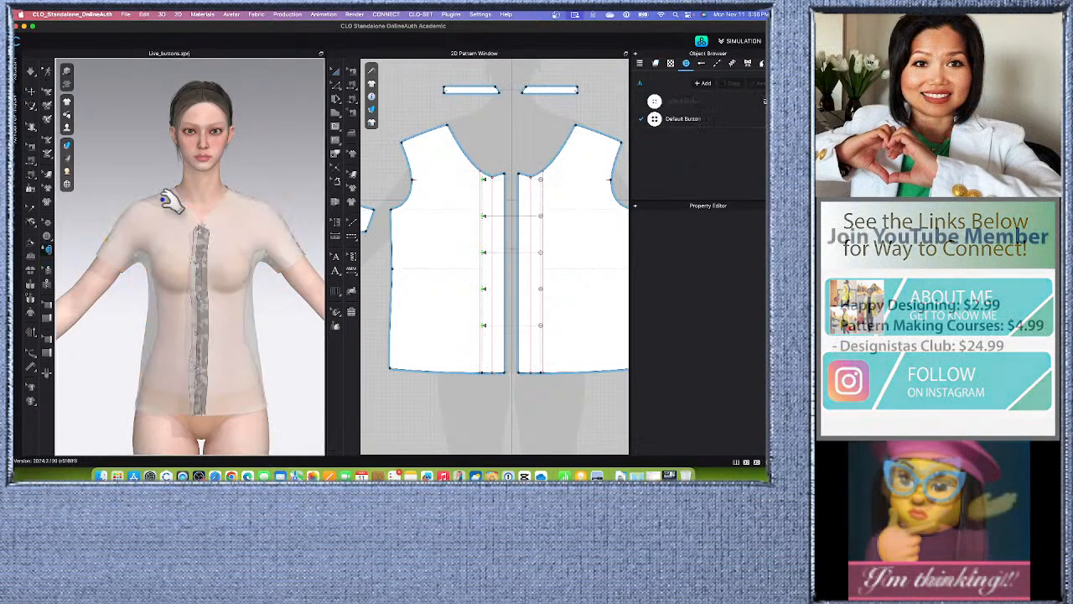
right_click_drag(285, 375, 243, 375)
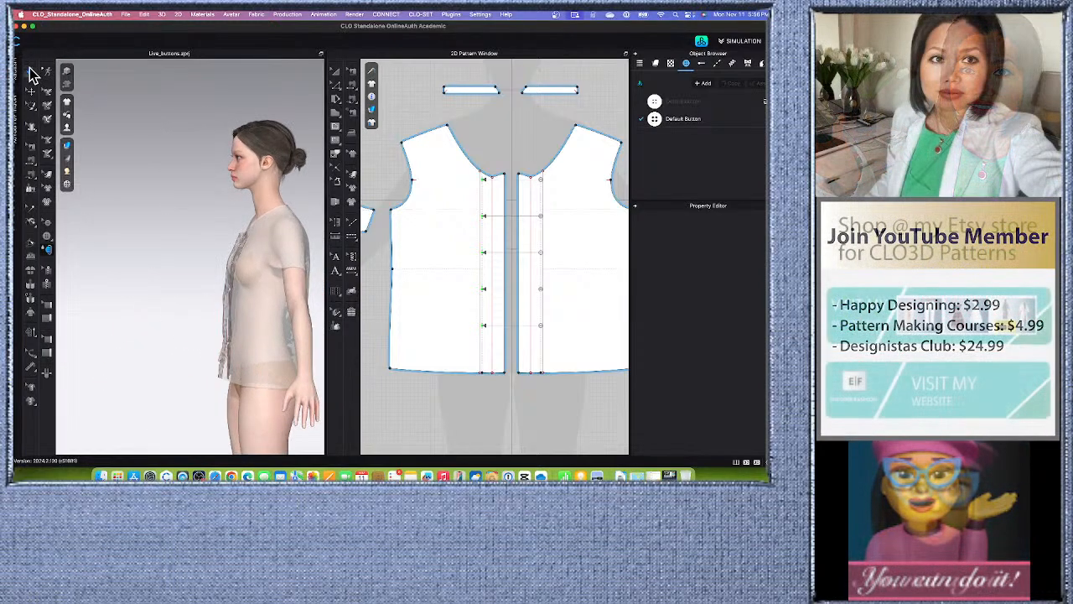
Step: Try to pull the button-side front panel into shape on the avatar during simulation, and undo the result
left_click(32, 73)
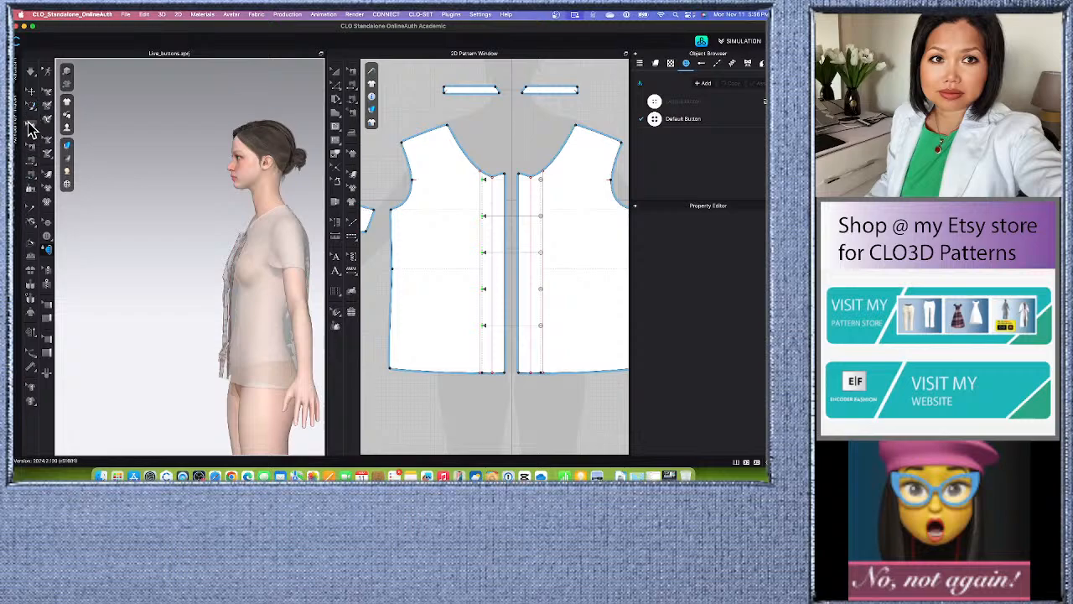
left_click(31, 89)
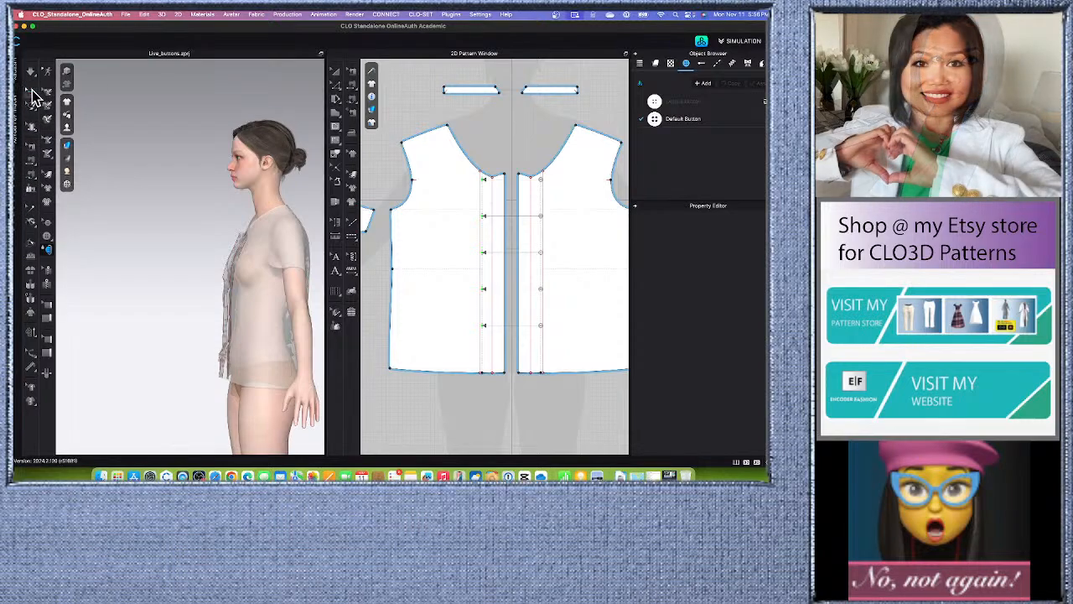
left_click(238, 307)
right_click_drag(87, 295, 148, 299)
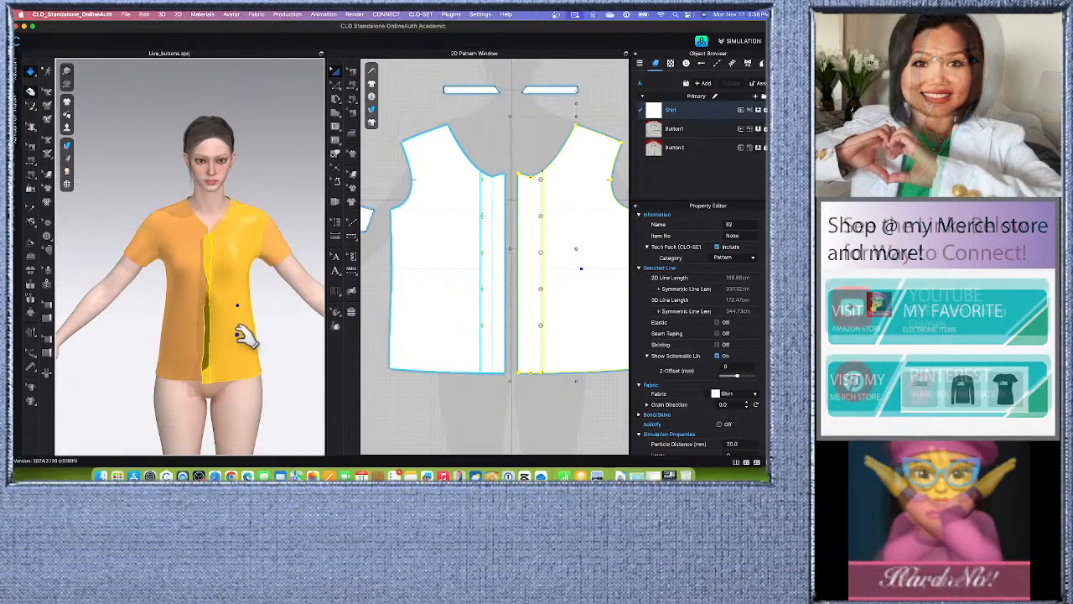
right_click_drag(302, 359, 248, 331)
left_click_drag(224, 314, 214, 313)
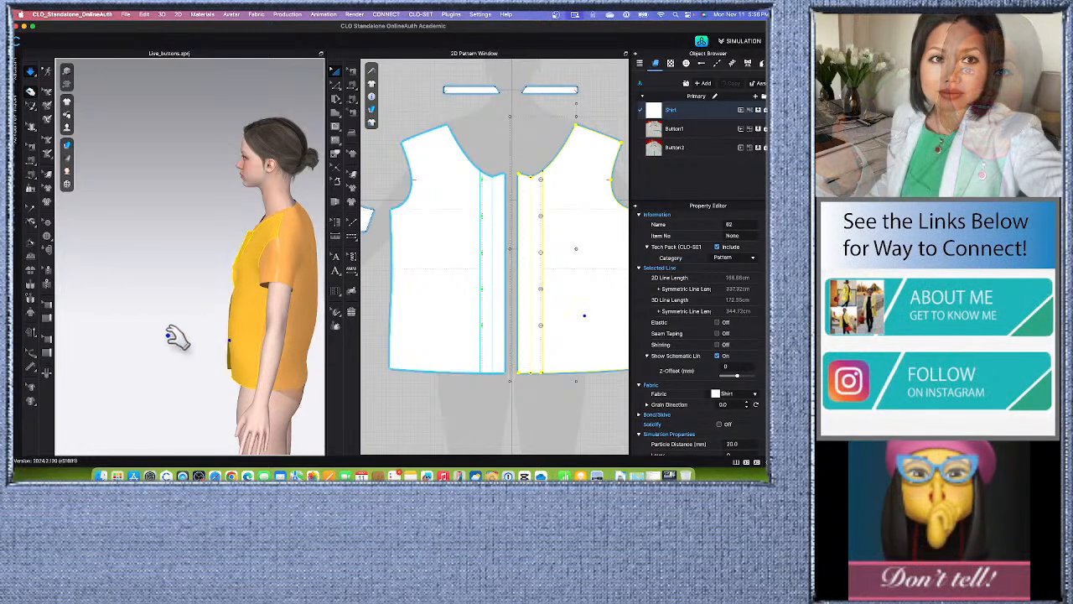
right_click_drag(189, 326, 253, 356)
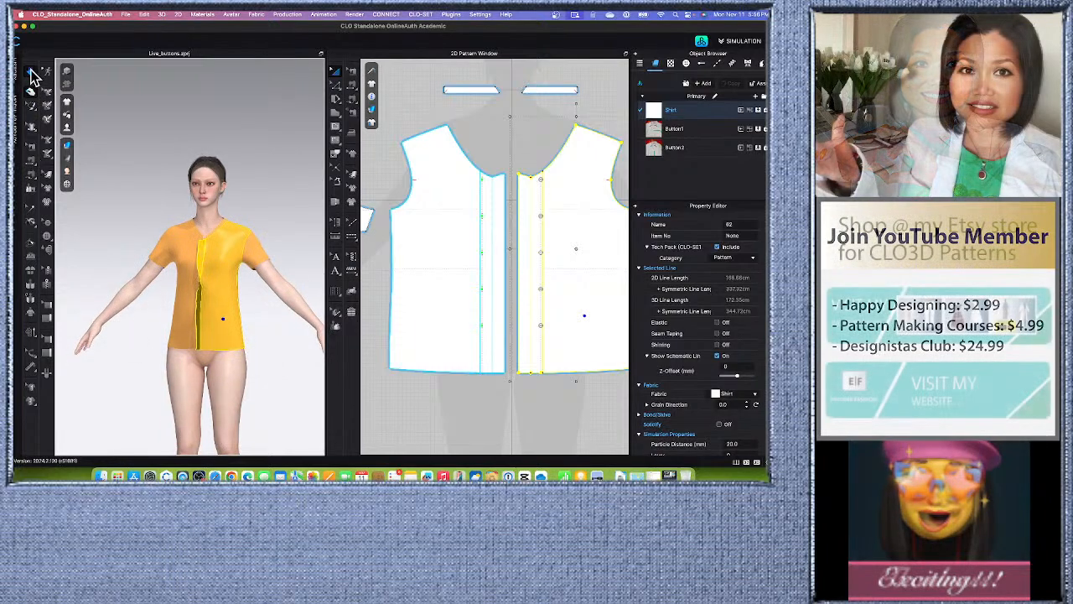
scroll(257, 355, "up", 2)
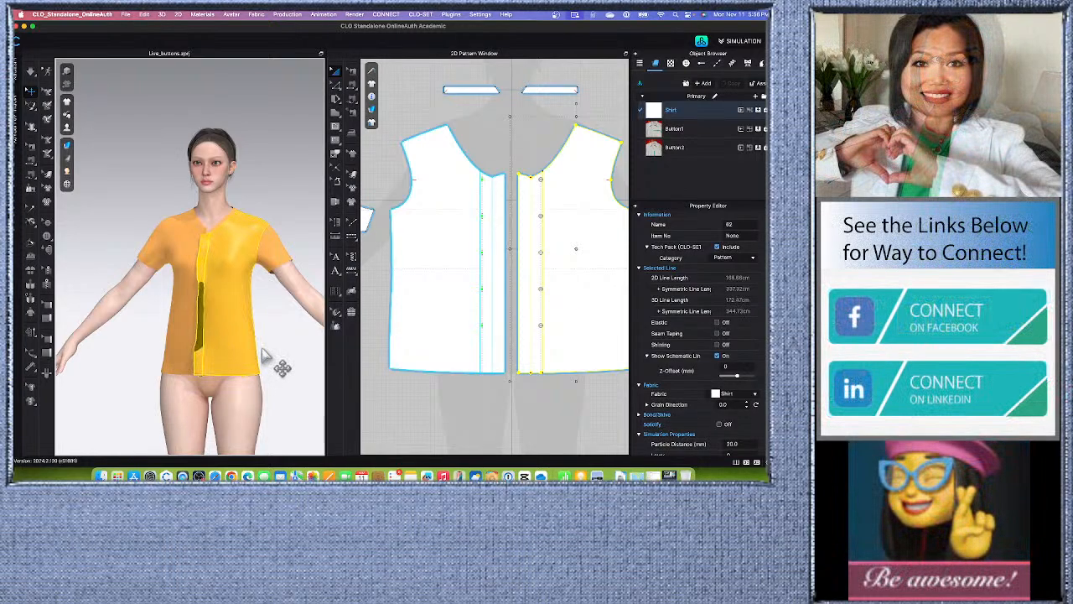
key("super+z")
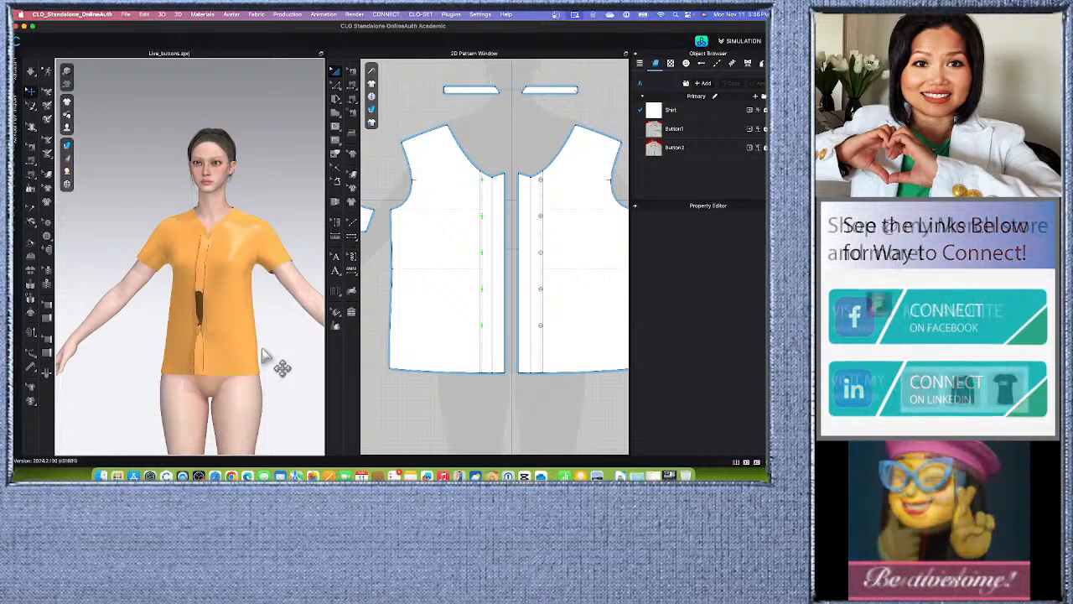
Step: Undo the last simulation of the fastened shirt to bring back the arranged front panels
key("super+z")
scroll(266, 356, "down", 2)
mouse_move(164, 406)
right_mouse_down()
mouse_move(205, 405)
mouse_move(169, 405)
mouse_move(183, 411)
right_mouse_up()
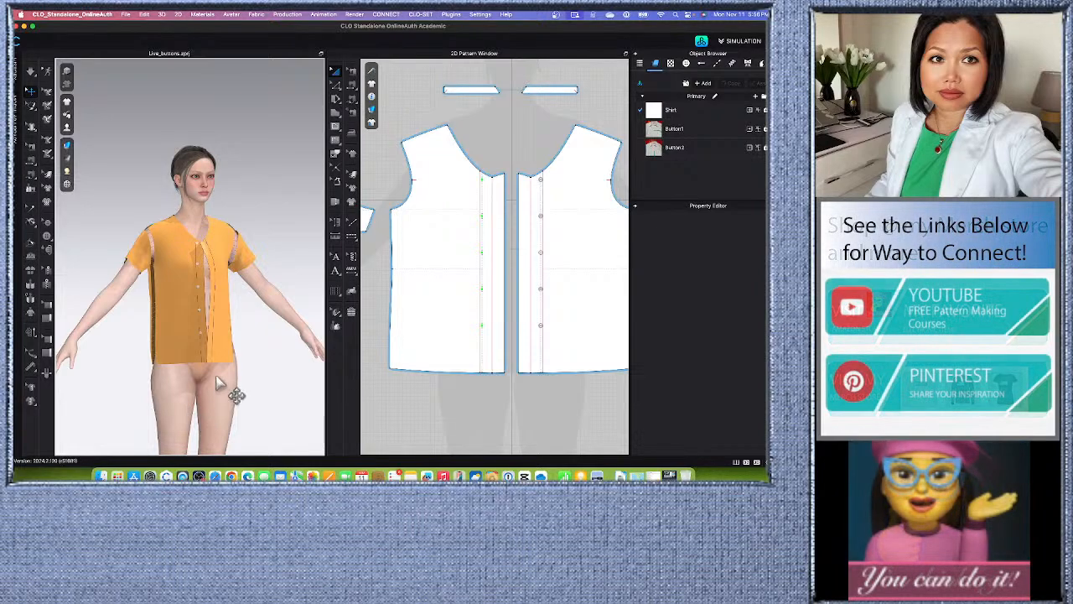
scroll(218, 380, "up", 2)
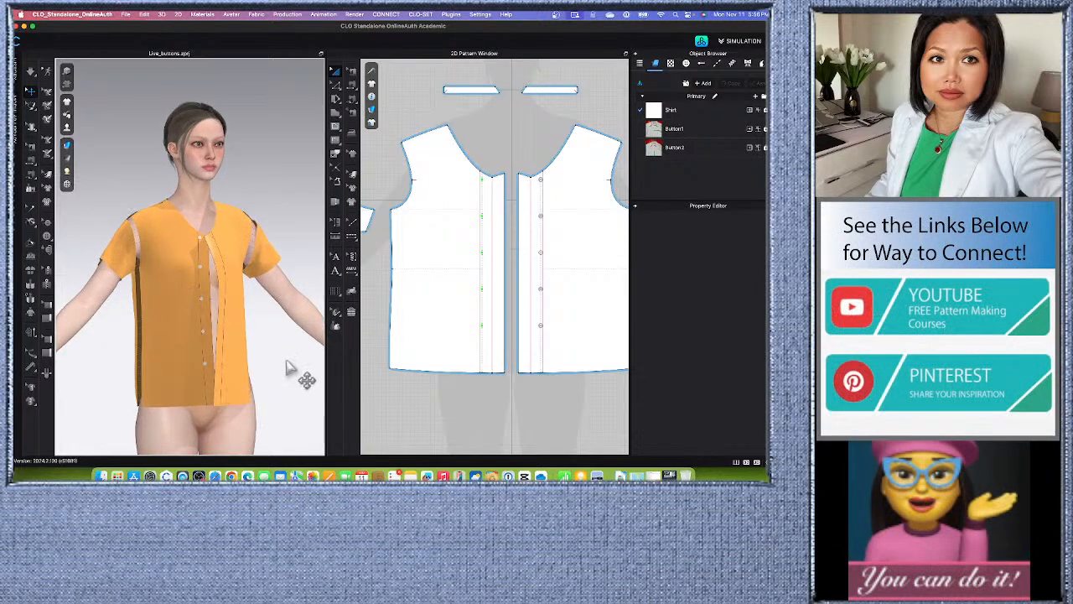
scroll(294, 366, "down", 3)
right_click_drag(284, 369, 260, 370)
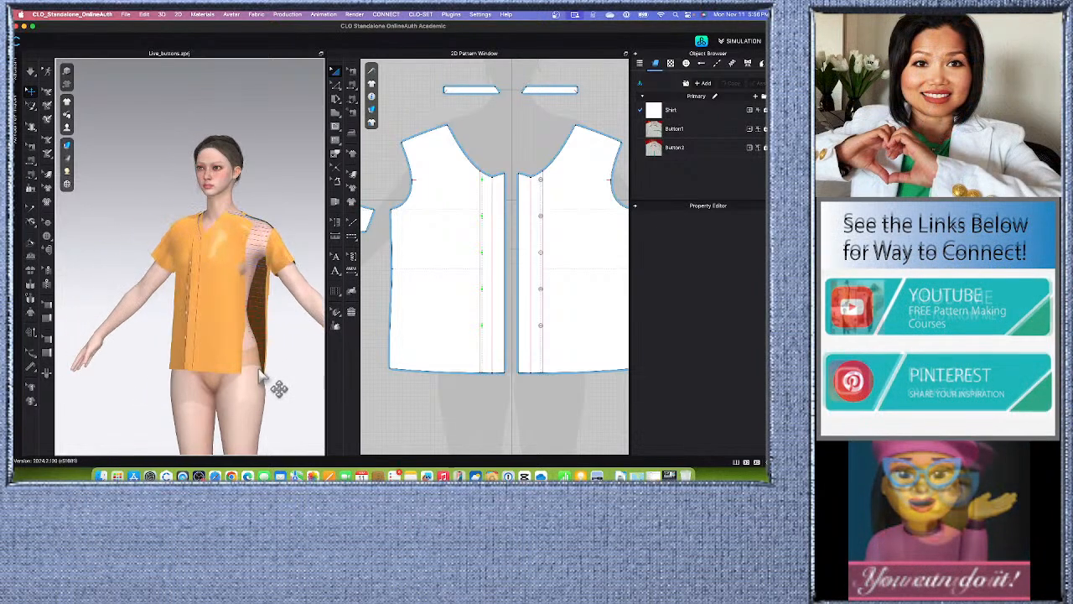
Step: Adjust both front panels' 3D placement on the avatar so their button and buttonhole edges overlap
left_click(230, 315)
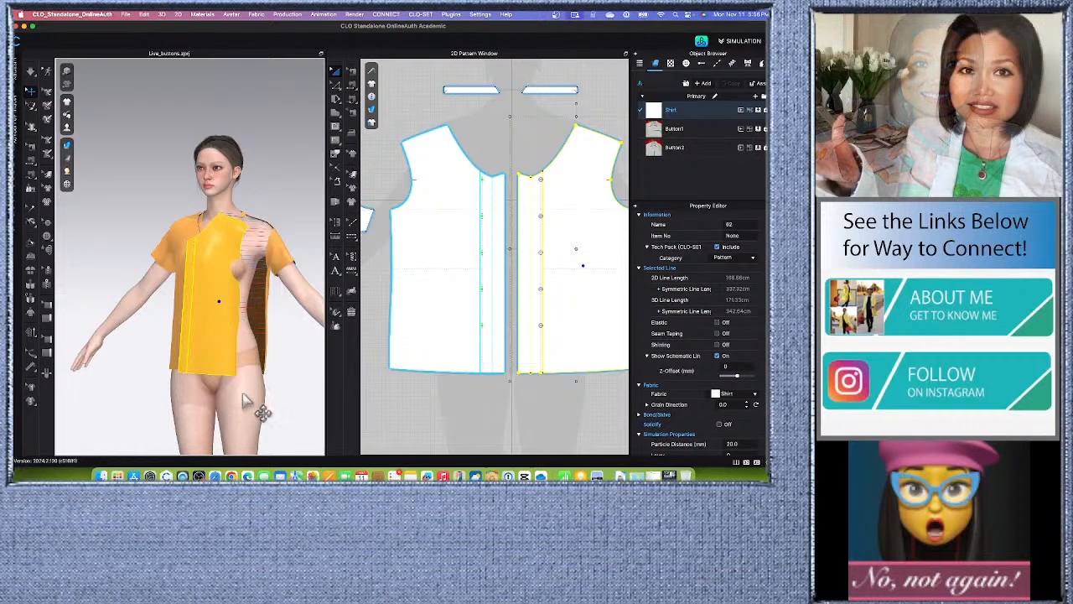
scroll(281, 341, "down", 2)
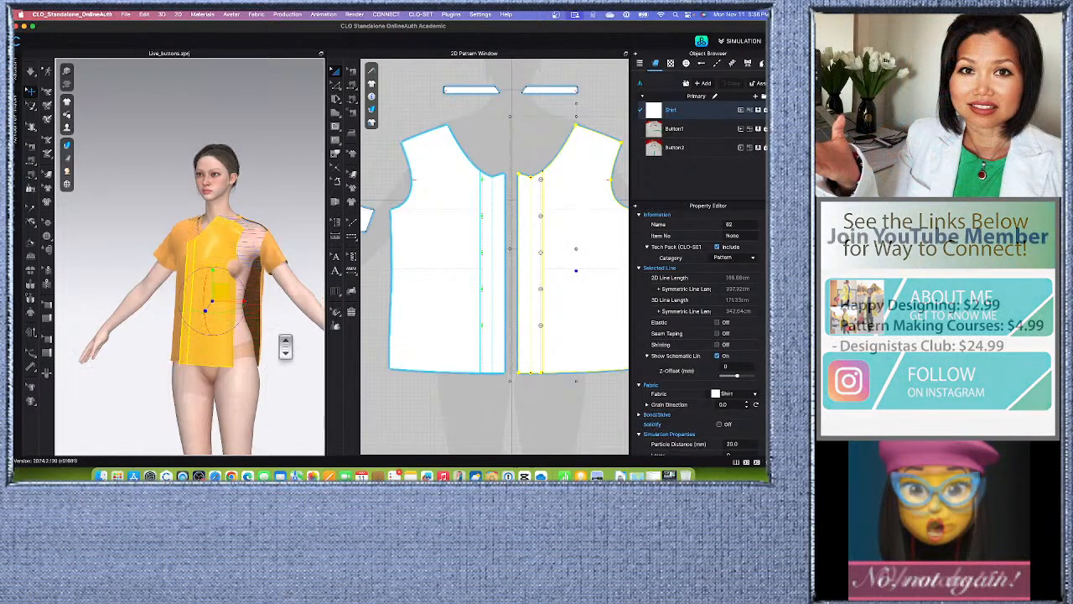
scroll(283, 344, "up", 5)
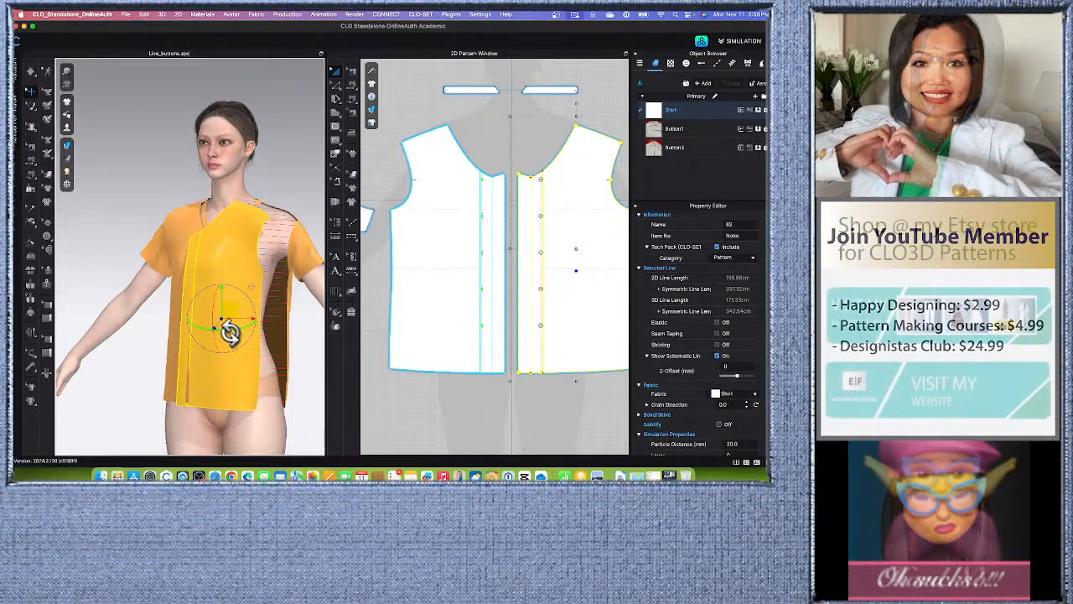
right_click_drag(130, 424, 187, 390)
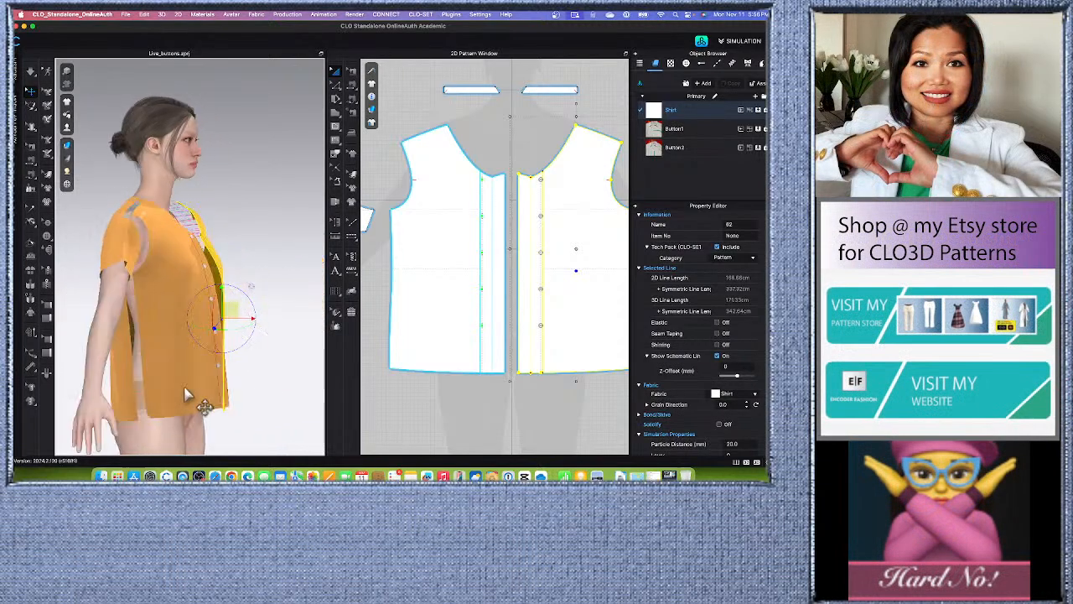
left_click(199, 387)
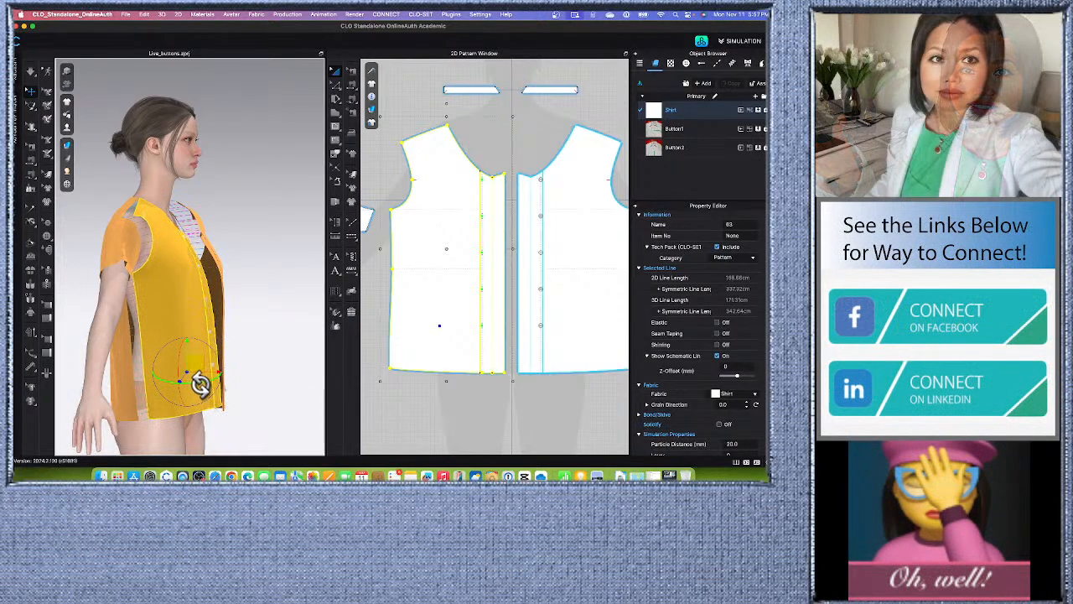
right_click_drag(291, 399, 254, 396)
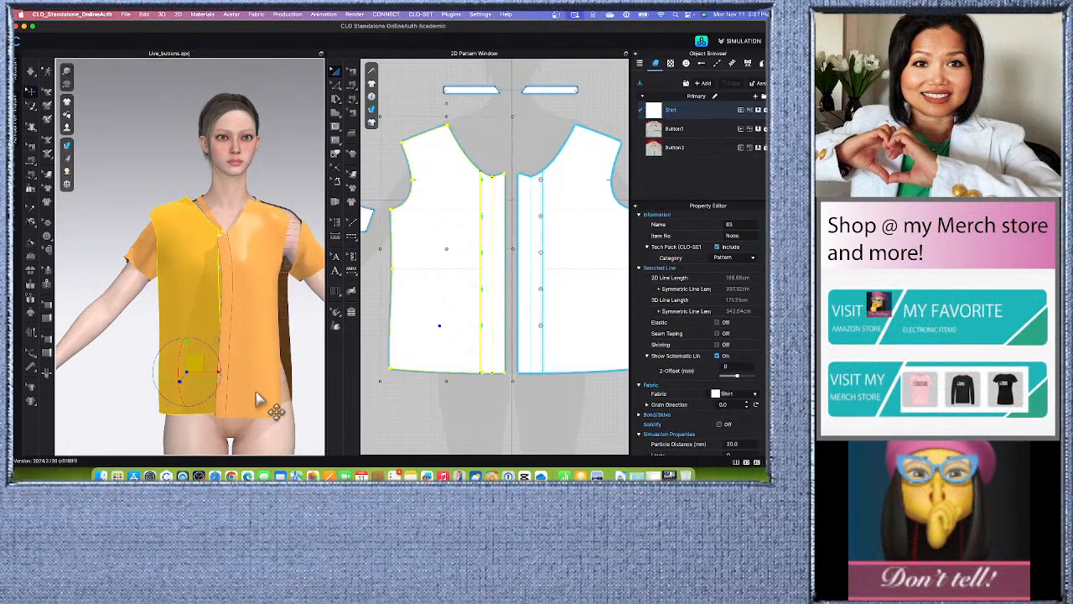
left_click(264, 231)
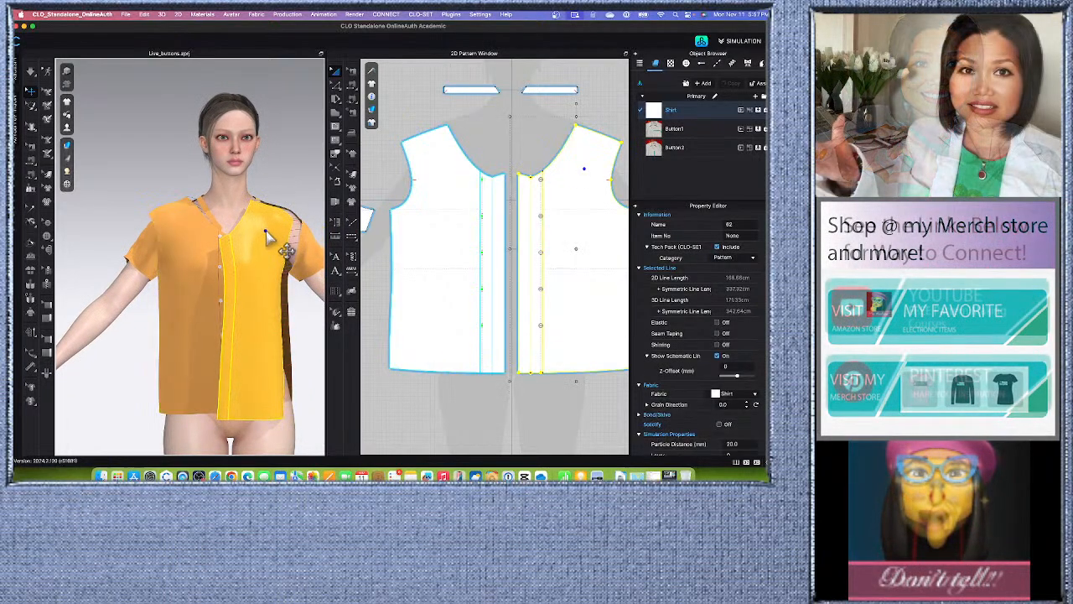
Step: Simulate the shirt with its buttons fastened and check the overlapping placket from the front and side
left_click(31, 73)
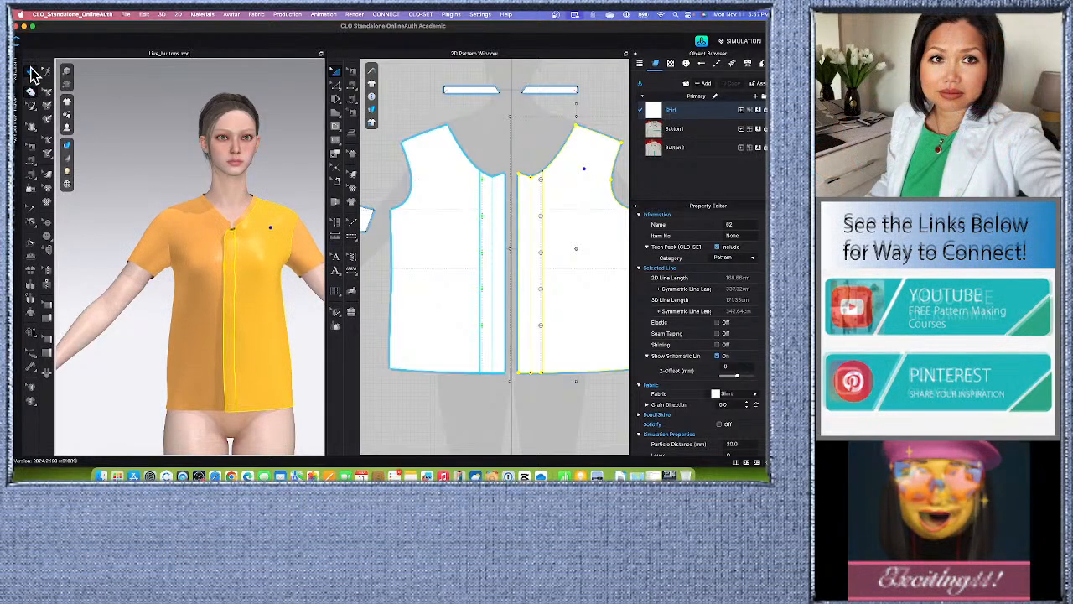
scroll(248, 322, "up", 3)
scroll(250, 326, "down", 2)
scroll(261, 359, "up", 3)
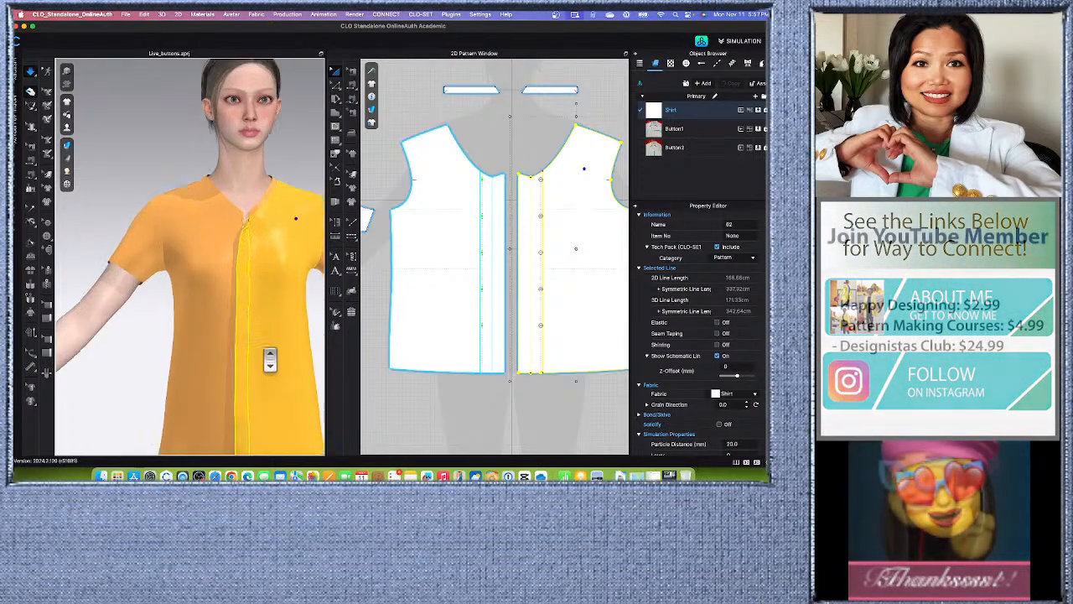
right_click_drag(234, 372, 262, 362)
scroll(287, 347, "up", 2)
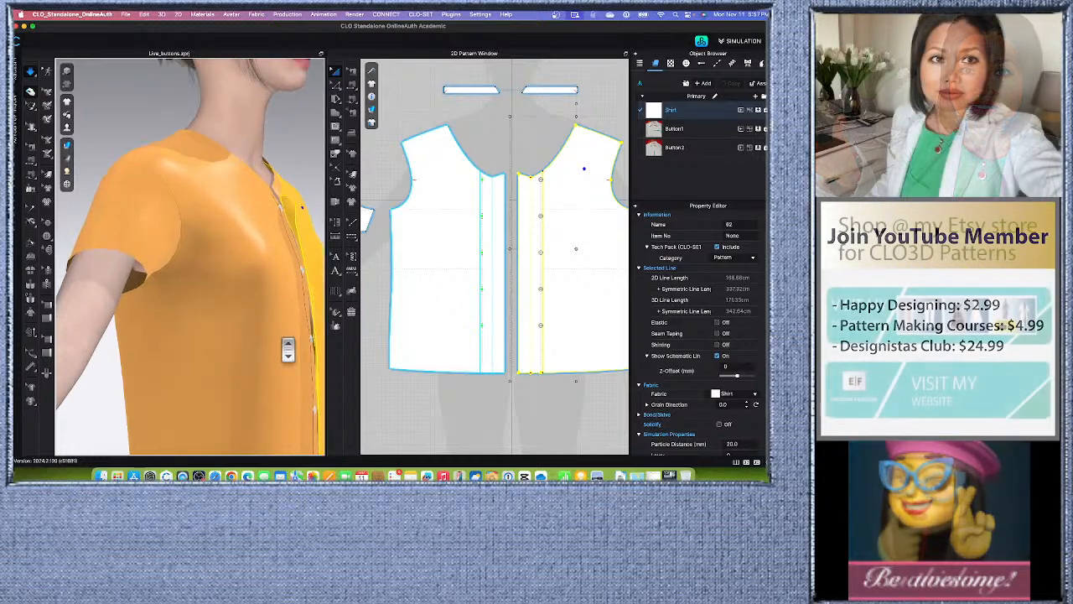
scroll(293, 359, "up", 2)
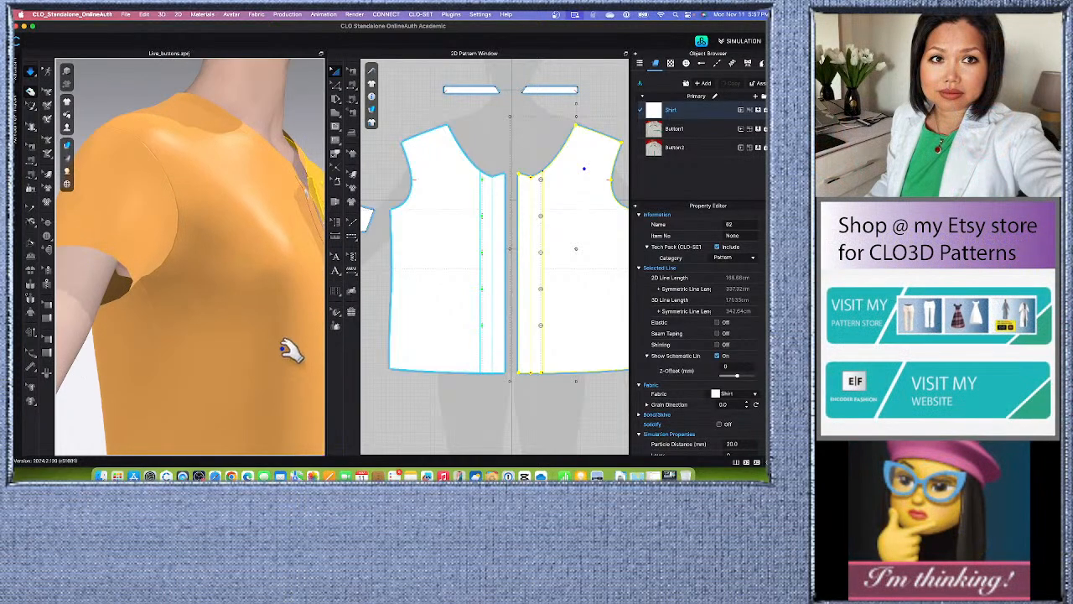
right_click_drag(283, 350, 254, 362)
scroll(227, 359, "up", 2)
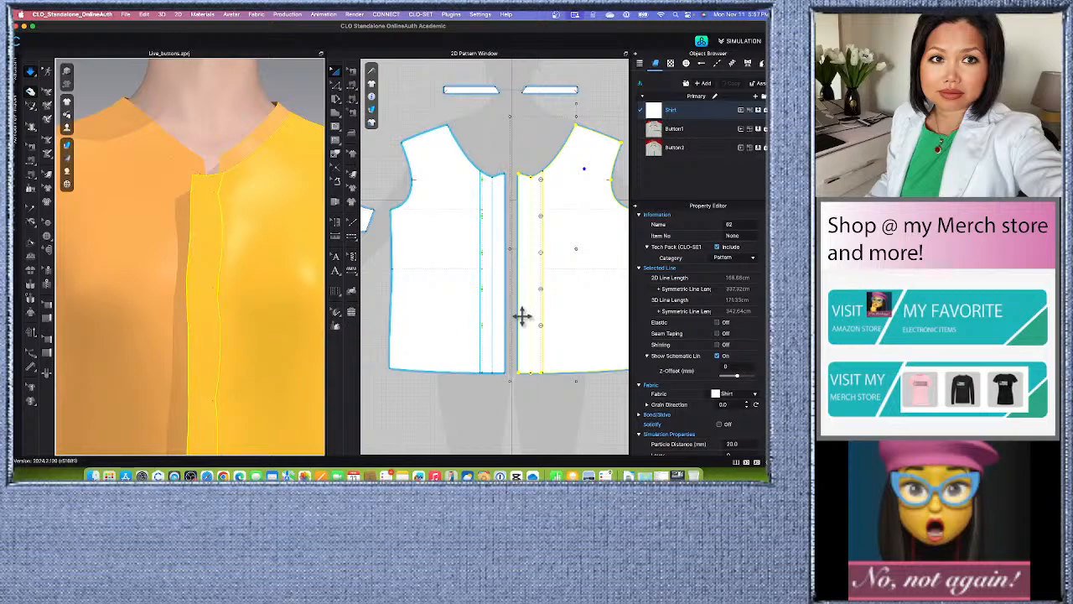
Step: Check the whole simulated shirt front from a distance and undo the simulation
scroll(210, 292, "down", 5)
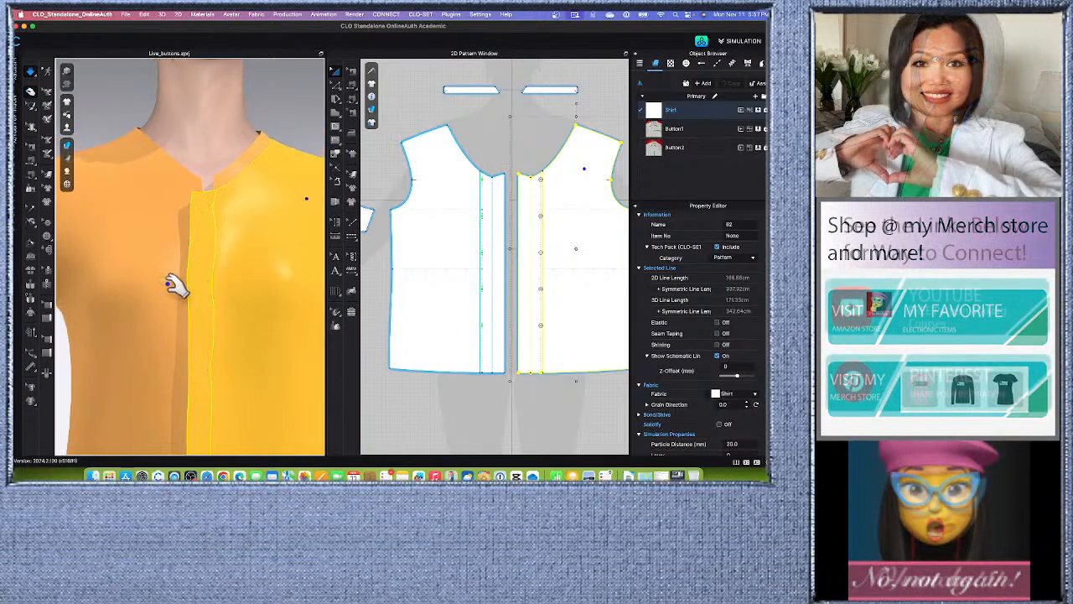
scroll(187, 283, "down", 4)
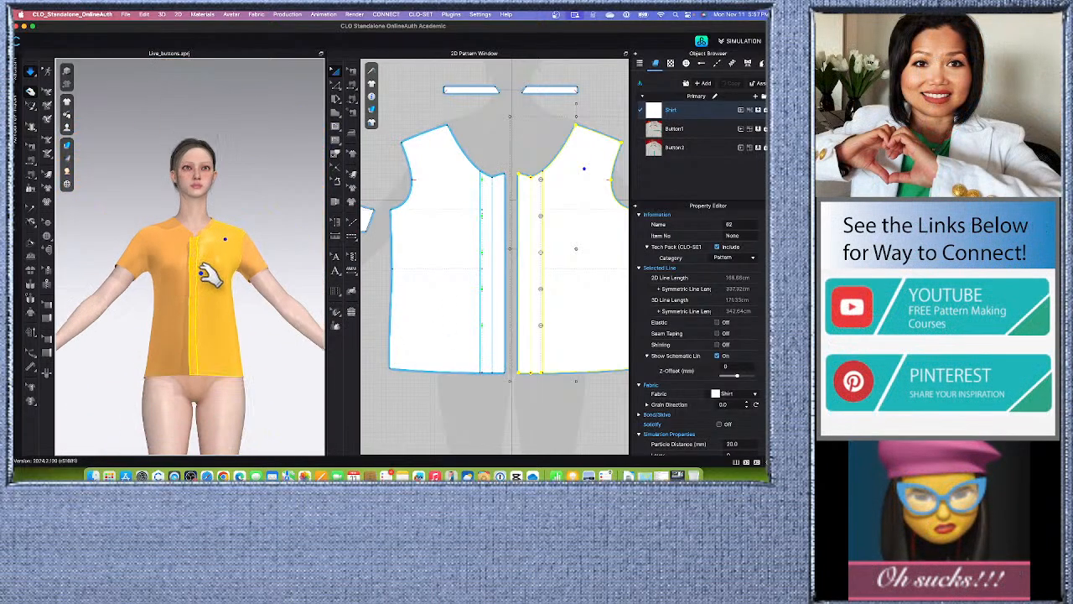
scroll(233, 331, "up", 6)
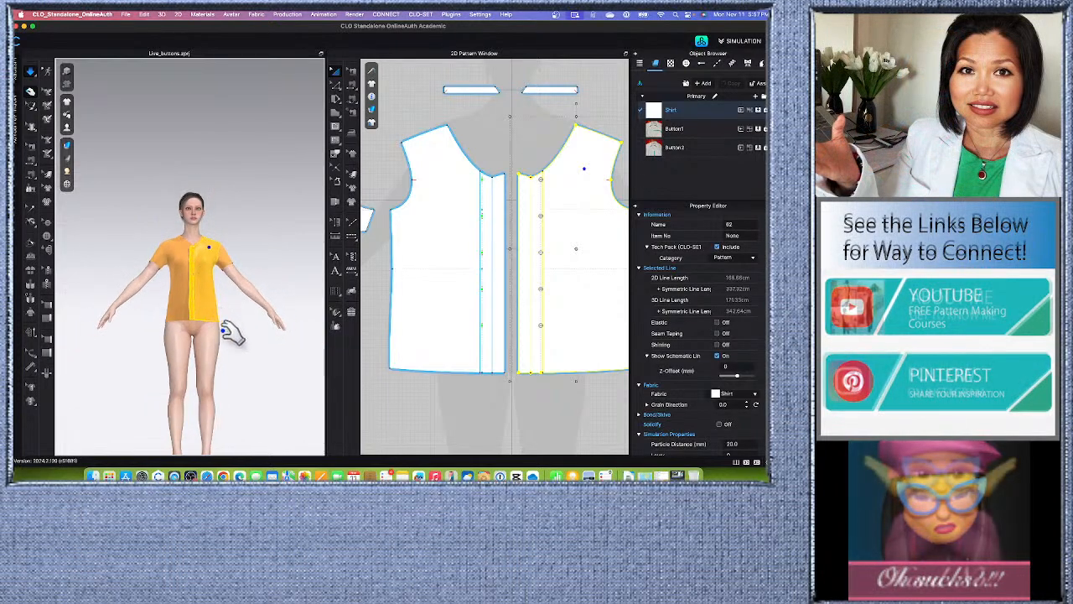
scroll(248, 344, "down", 2)
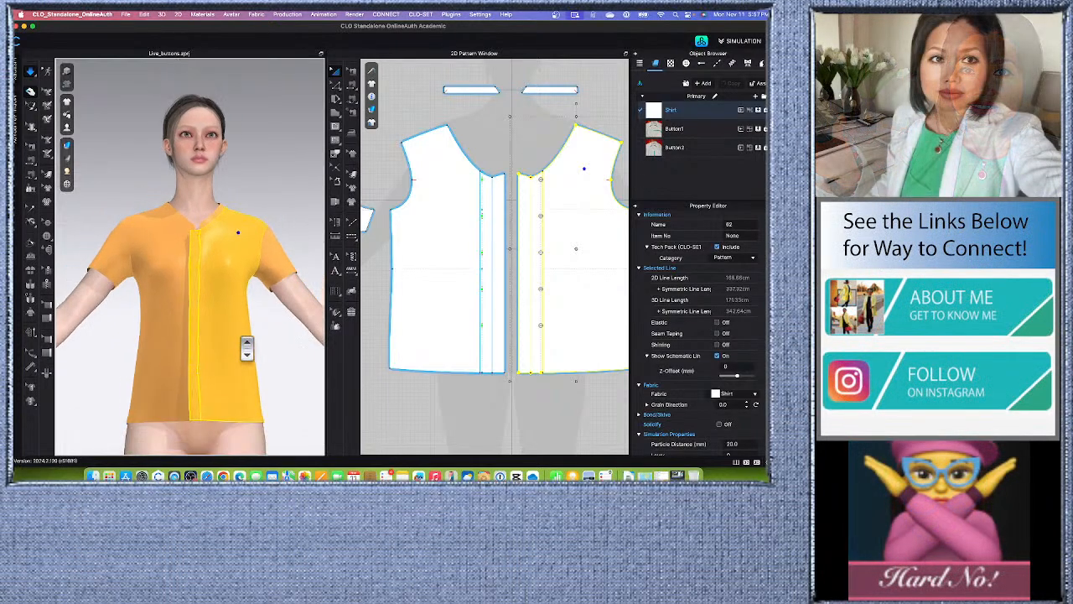
scroll(260, 332, "down", 2)
right_click_drag(270, 336, 270, 342)
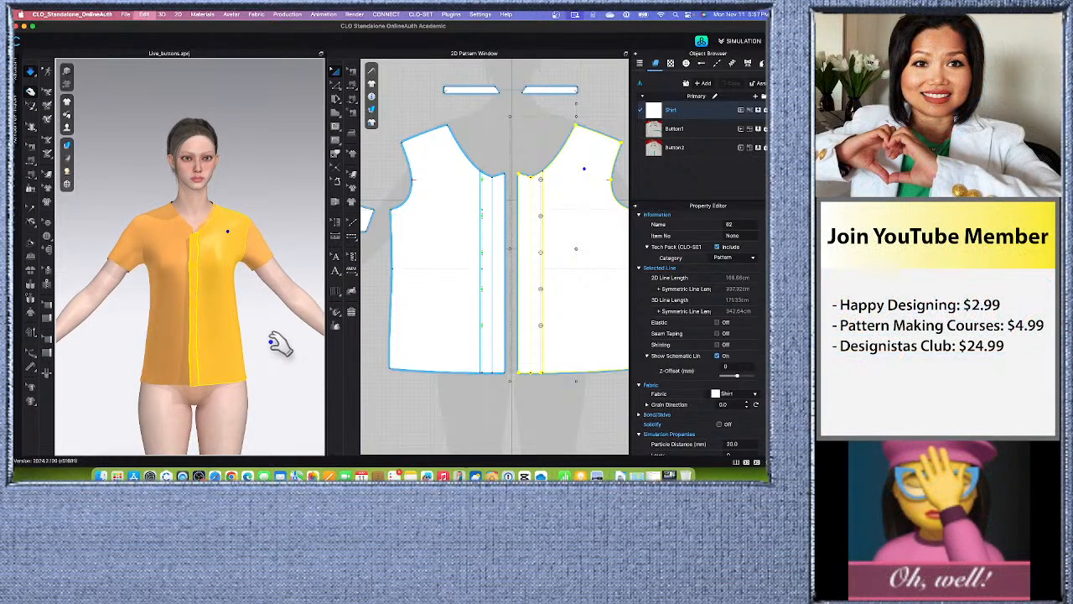
scroll(279, 344, "up", 8)
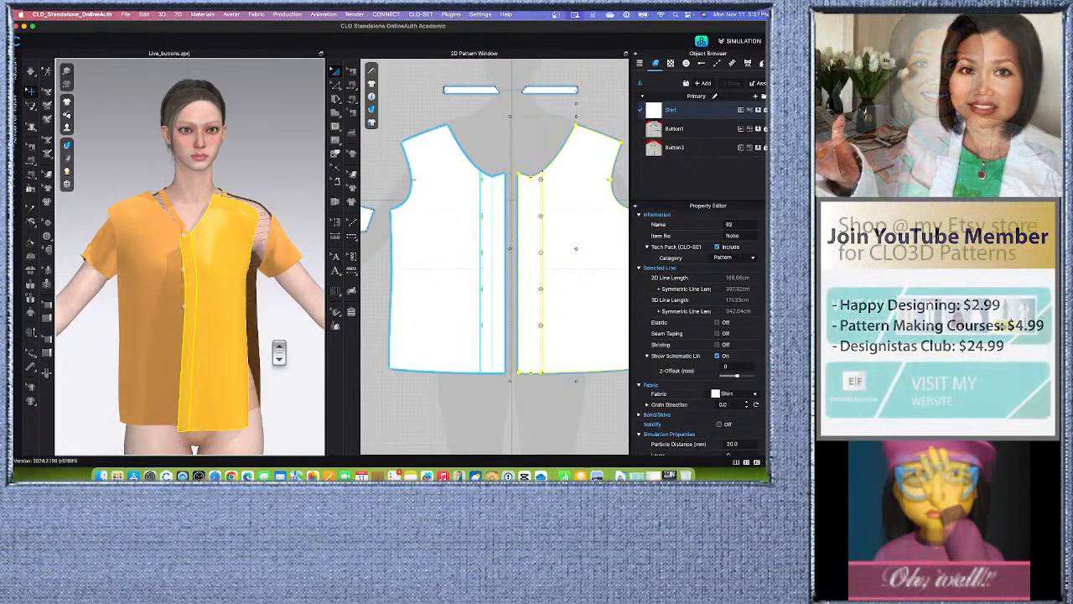
Step: Examine the arranged front panels and the button row along the open placket from the side and front
right_click_drag(181, 381, 210, 377)
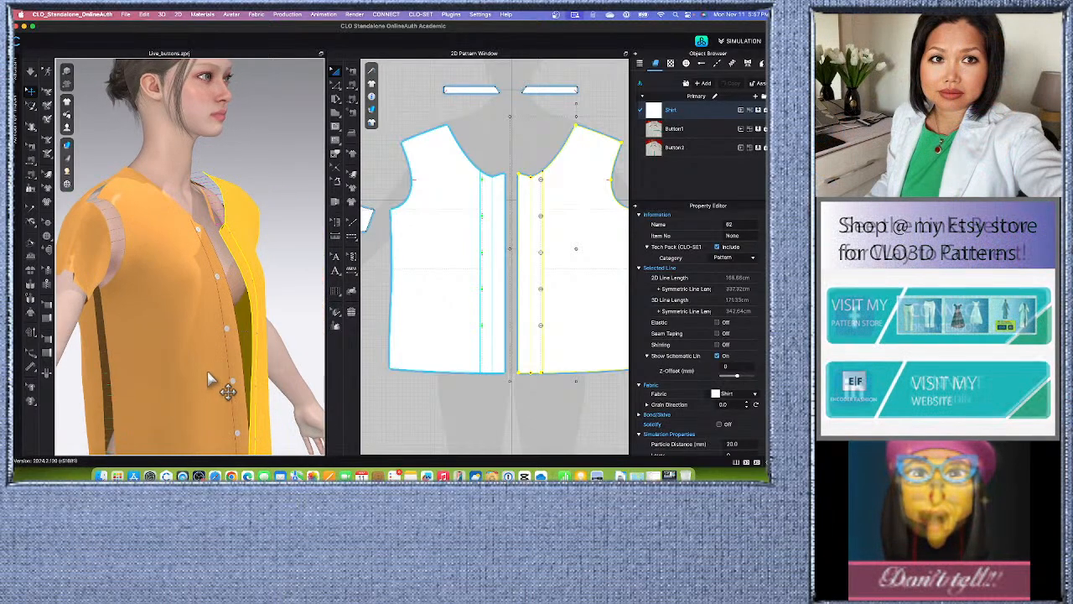
scroll(237, 369, "up", 5)
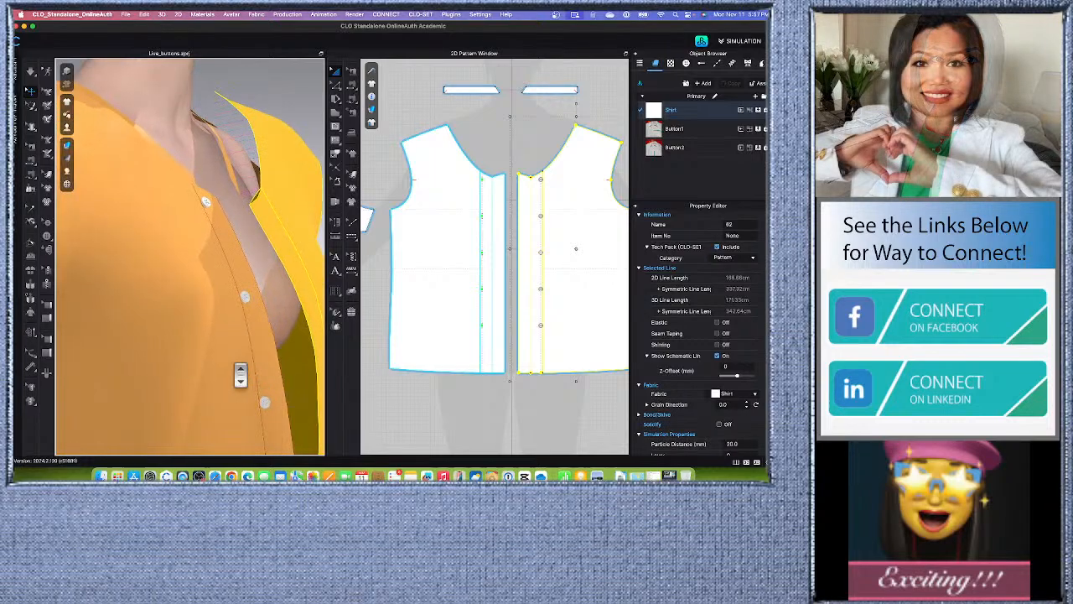
scroll(230, 362, "down", 2)
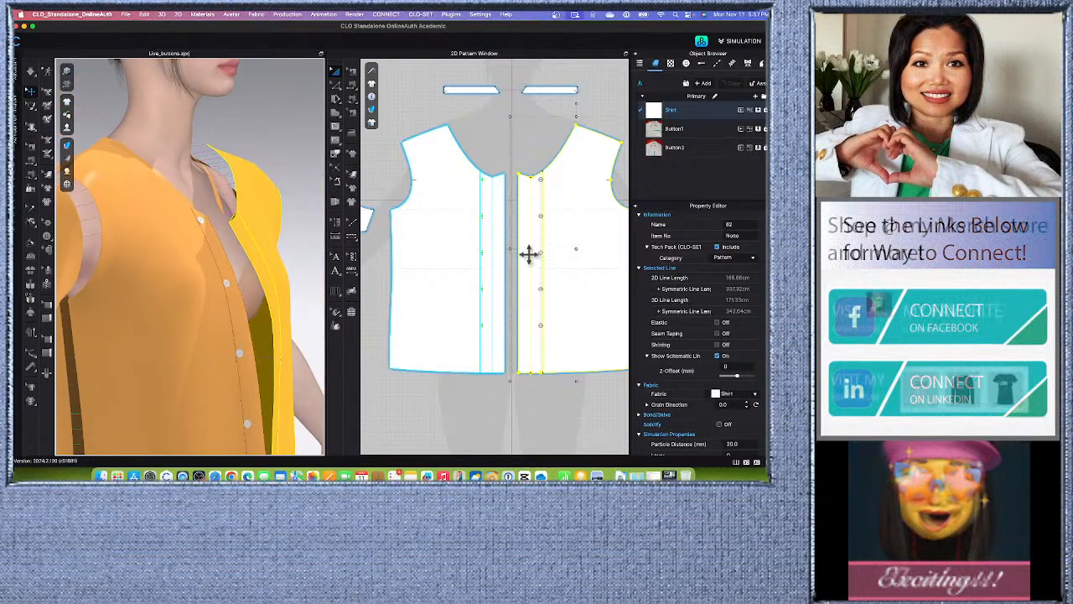
left_click(452, 242)
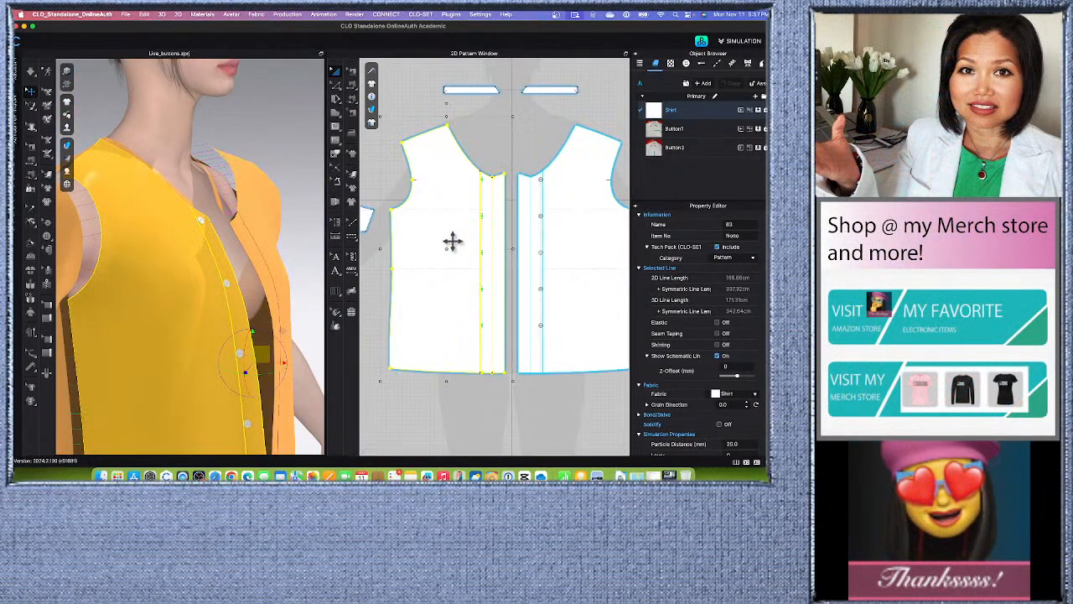
scroll(274, 189, "down", 5)
right_click_drag(287, 260, 252, 267)
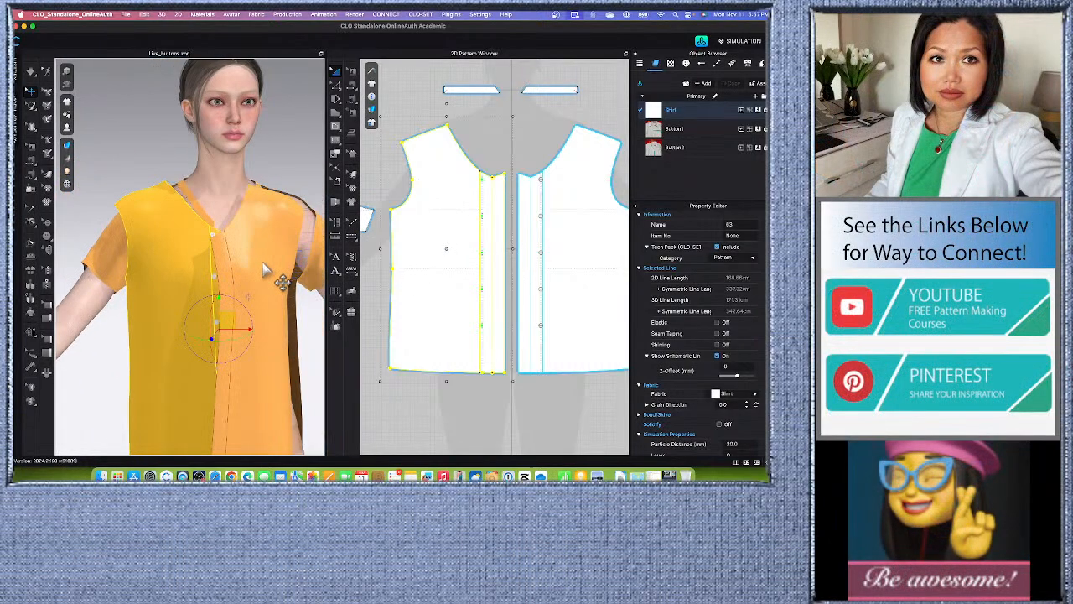
left_click(305, 113)
Step: Simulate the shirt with the buttons fastened again, and stop the simulation once the placket is closed
scroll(248, 300, "up", 2)
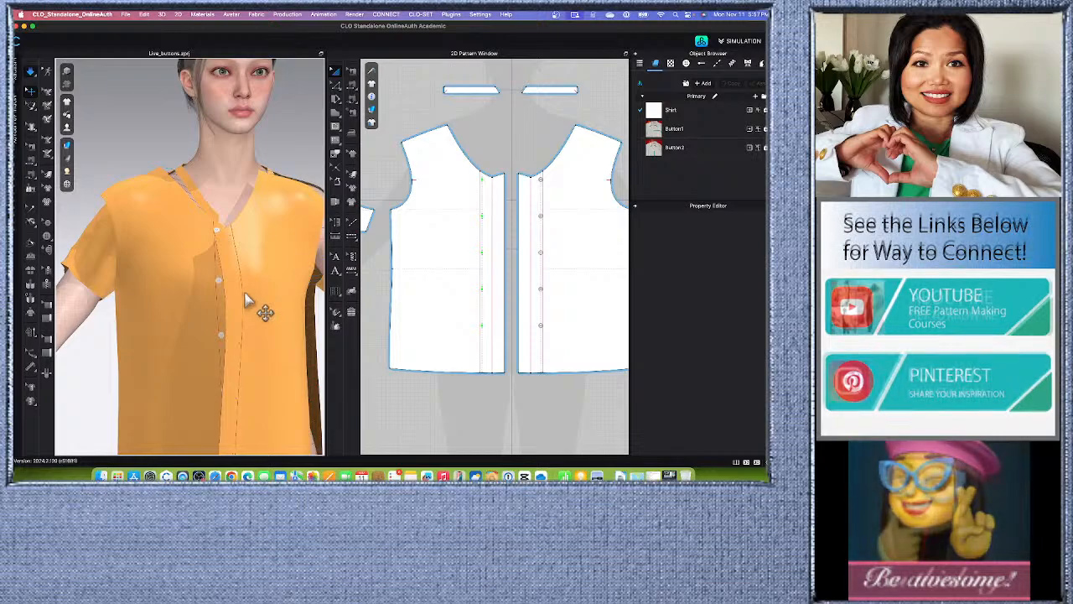
key("space")
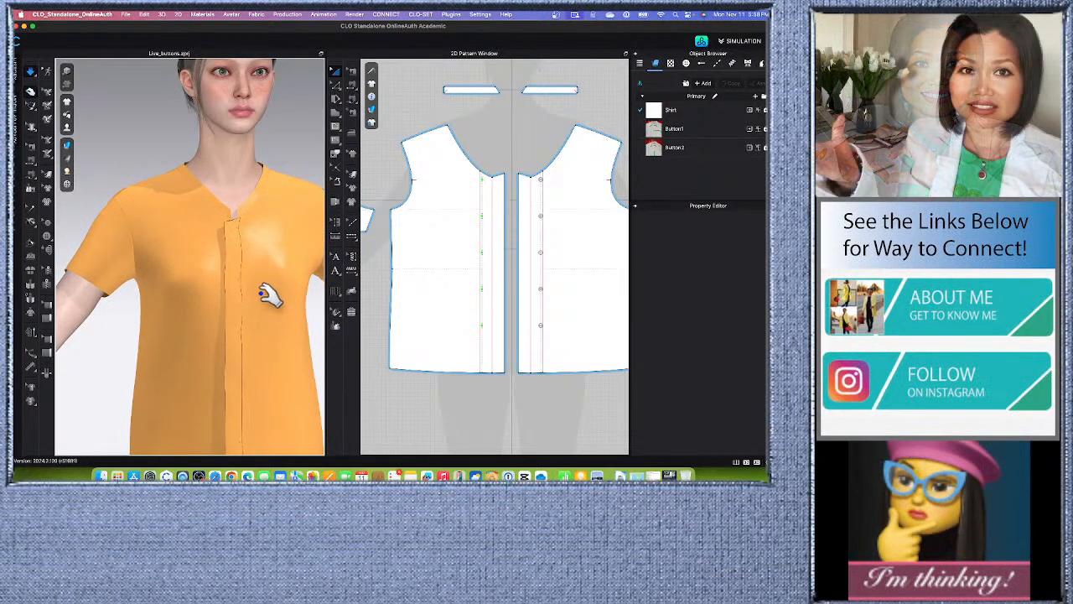
left_click(31, 72)
Step: Cut both front patterns along the placket's internal fold line, between the front edge and the button line
scroll(522, 269, "up", 5)
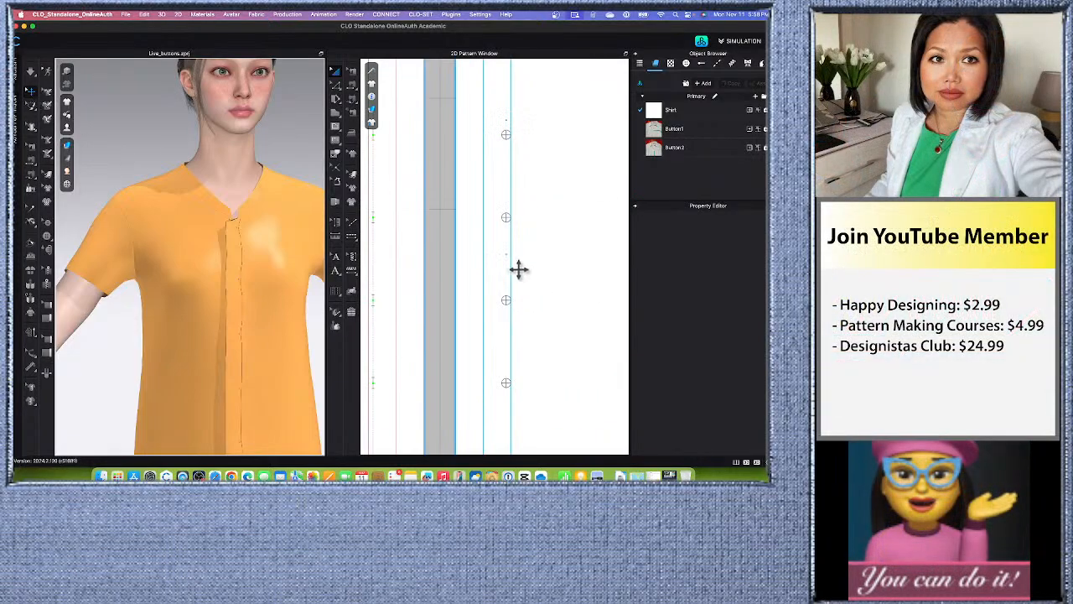
scroll(466, 275, "down", 3)
left_click(335, 84)
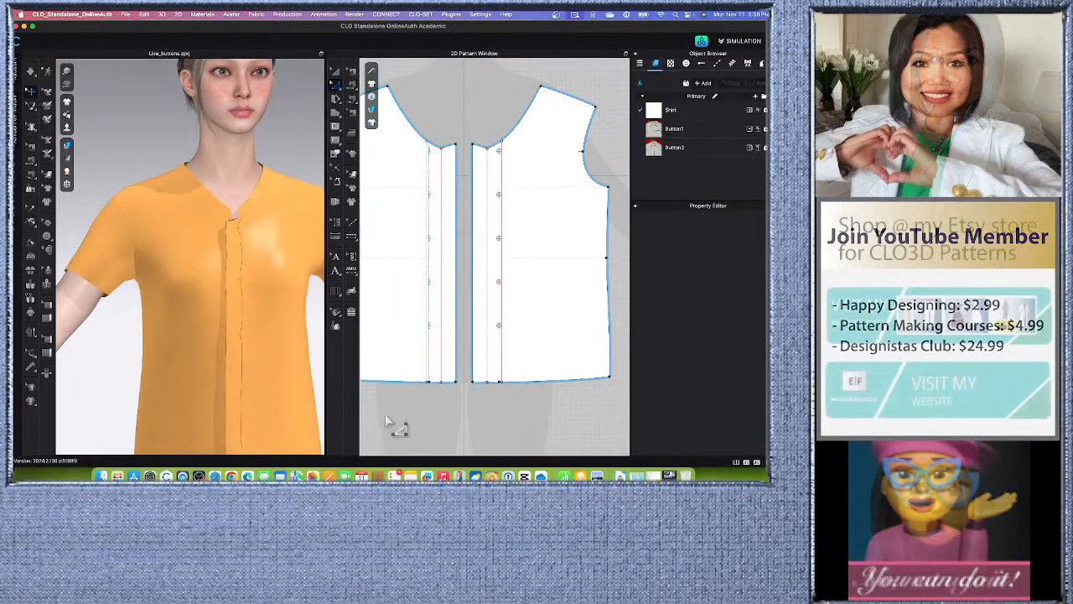
left_click(501, 277)
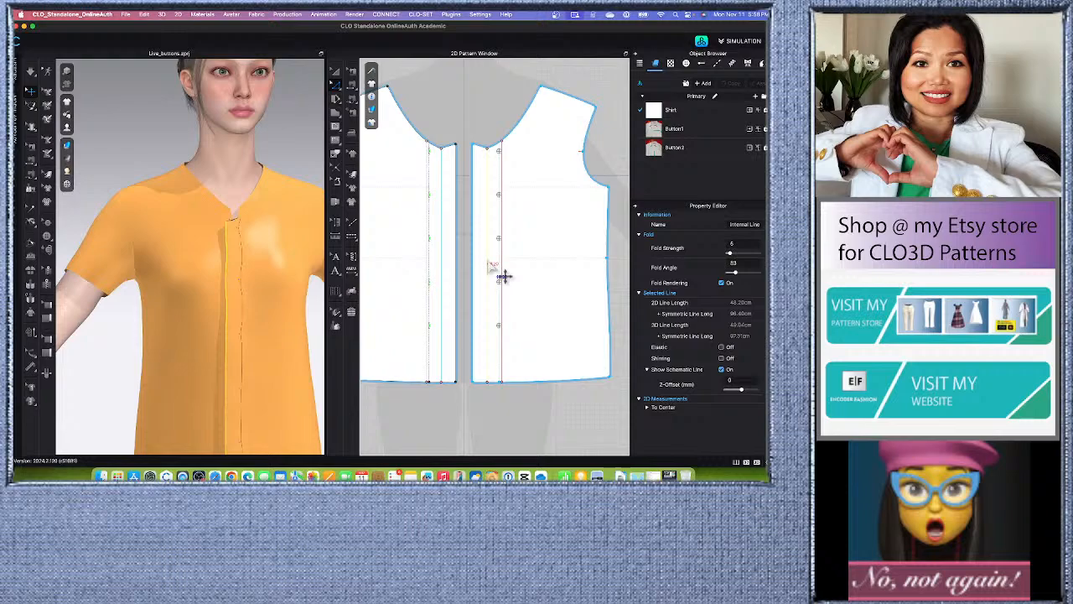
right_click(503, 276)
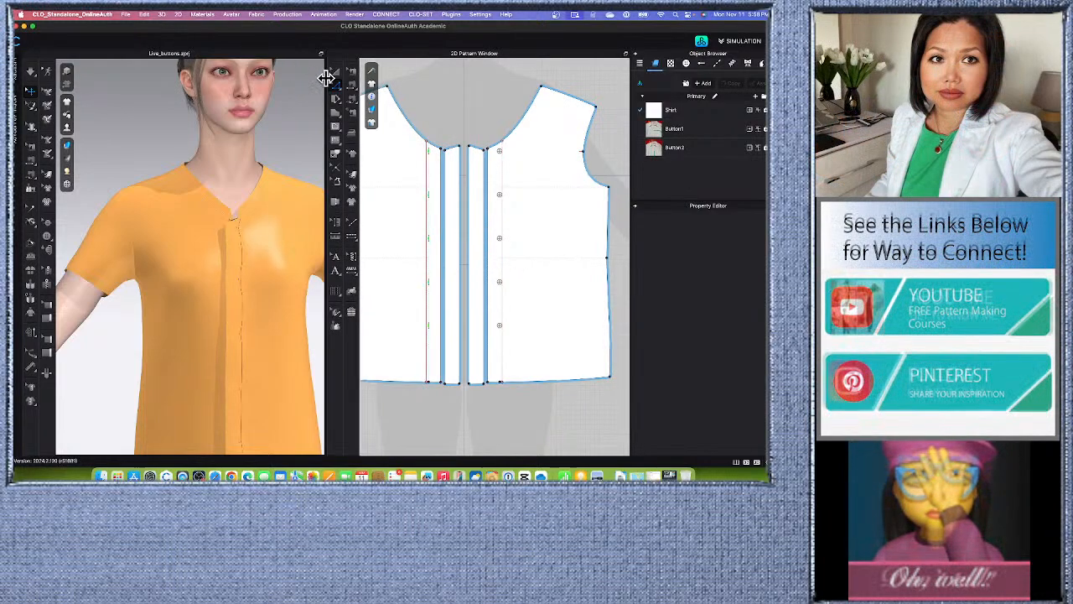
Step: Delete the two narrow strips cut from the front patterns and simulate the shirt with the remaining single-layer placket
left_click(477, 197)
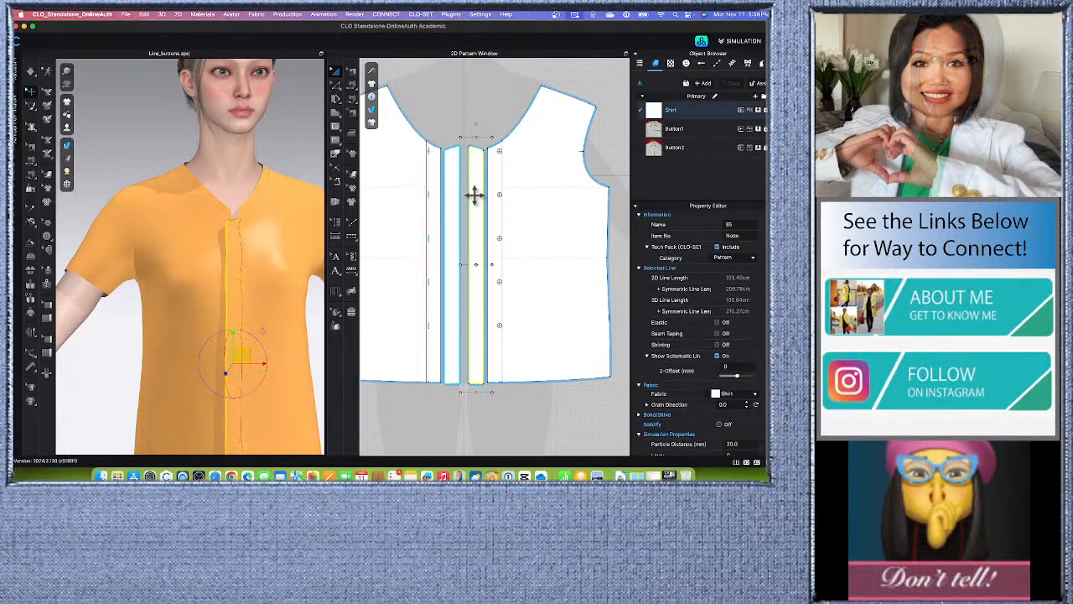
key("Delete")
key("Delete")
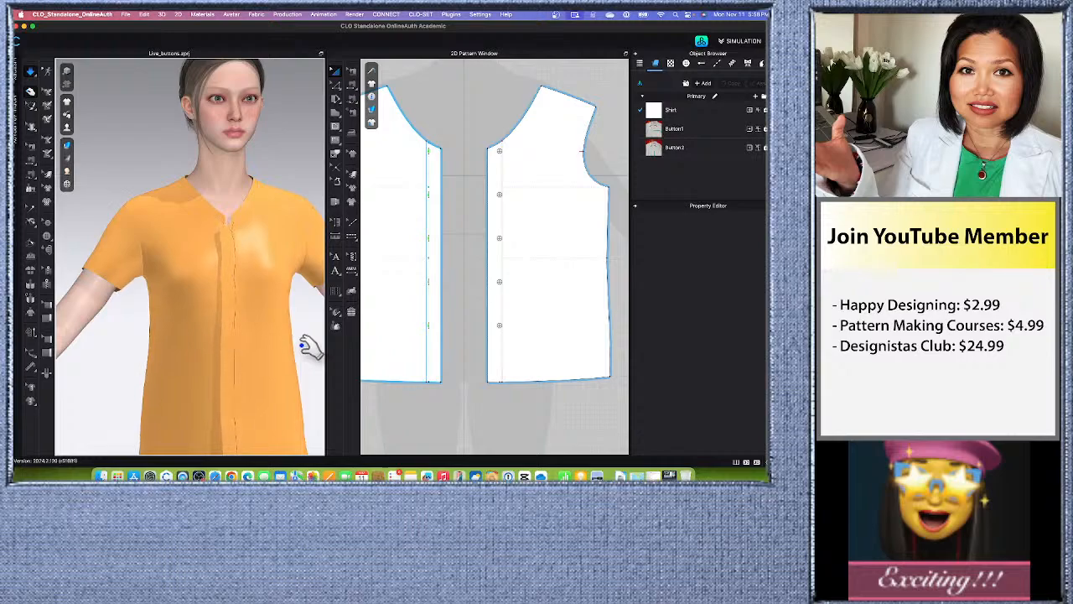
scroll(306, 352, "up", 3)
scroll(301, 355, "down", 5)
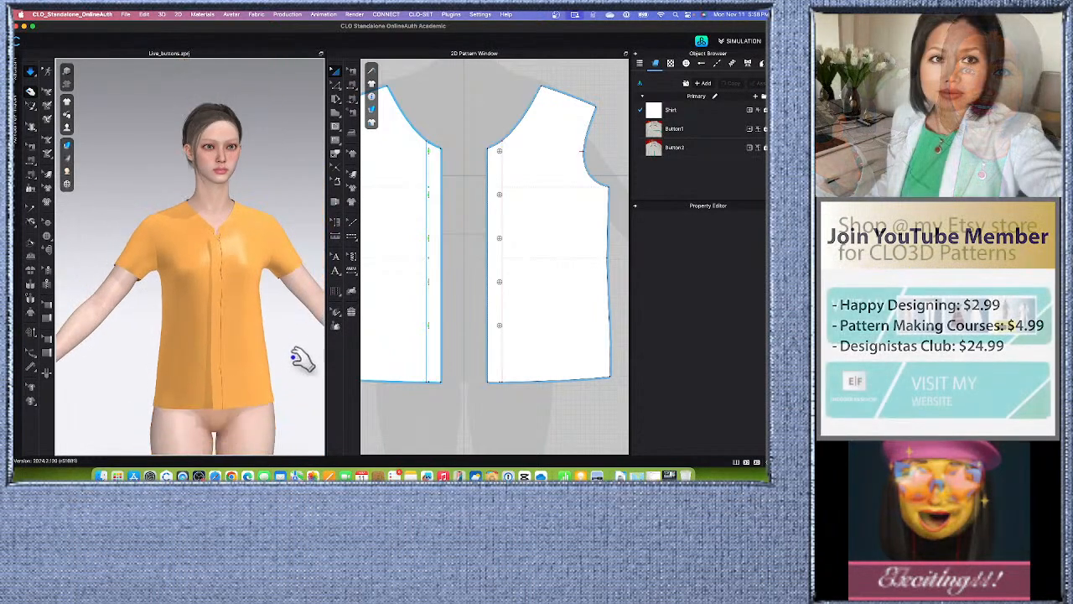
Step: Select each front pattern in turn to check which one lies on top of the closed placket
mouse_move(305, 364)
right_mouse_down()
mouse_move(272, 364)
mouse_move(291, 364)
right_mouse_up()
scroll(478, 299, "up", 4)
scroll(470, 299, "down", 2)
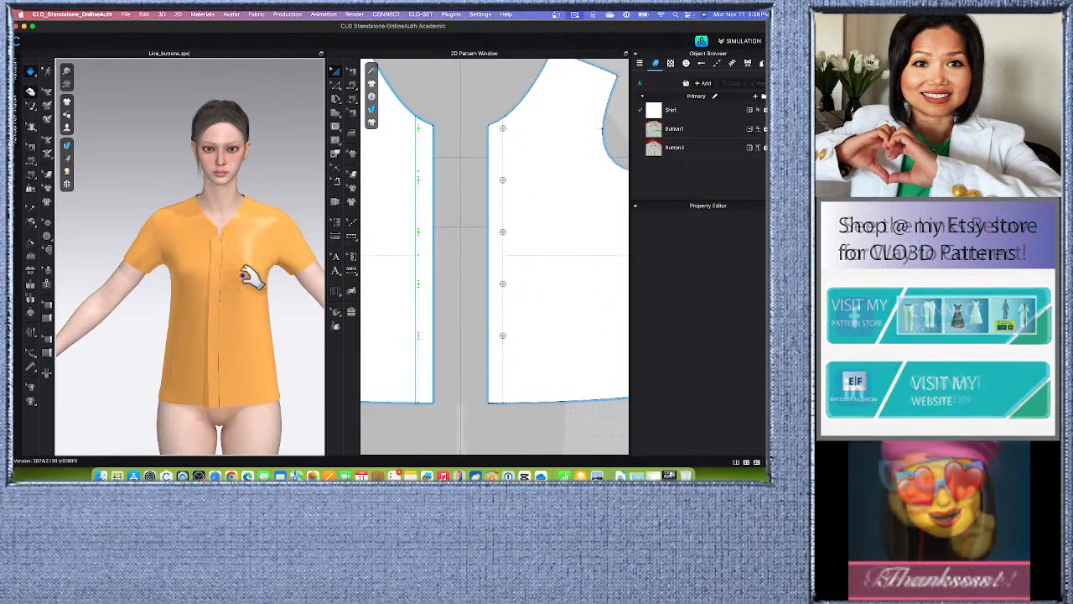
left_click(251, 319)
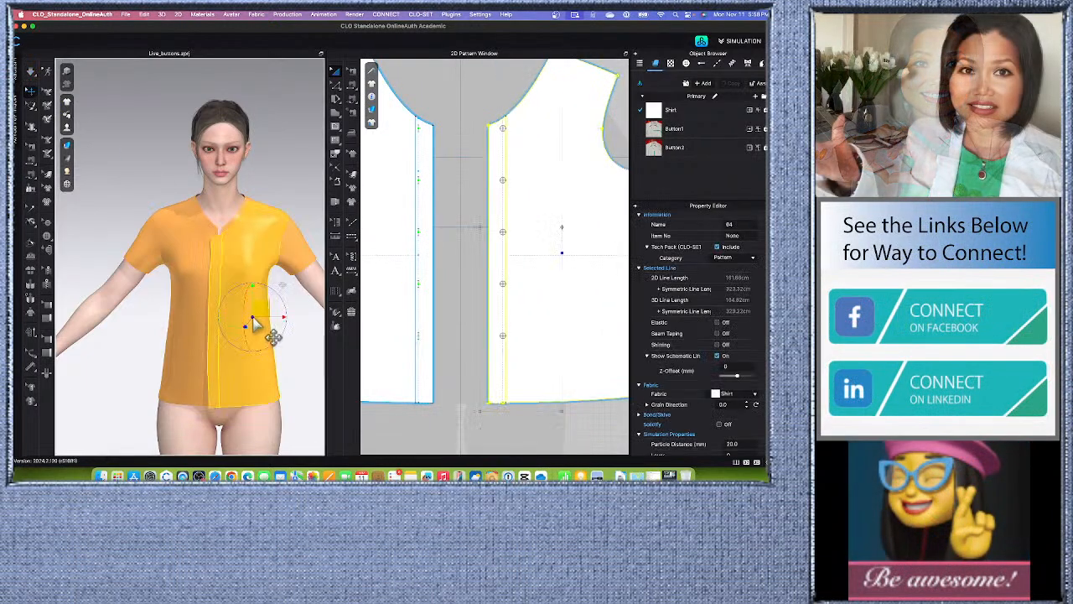
scroll(475, 291, "down", 2)
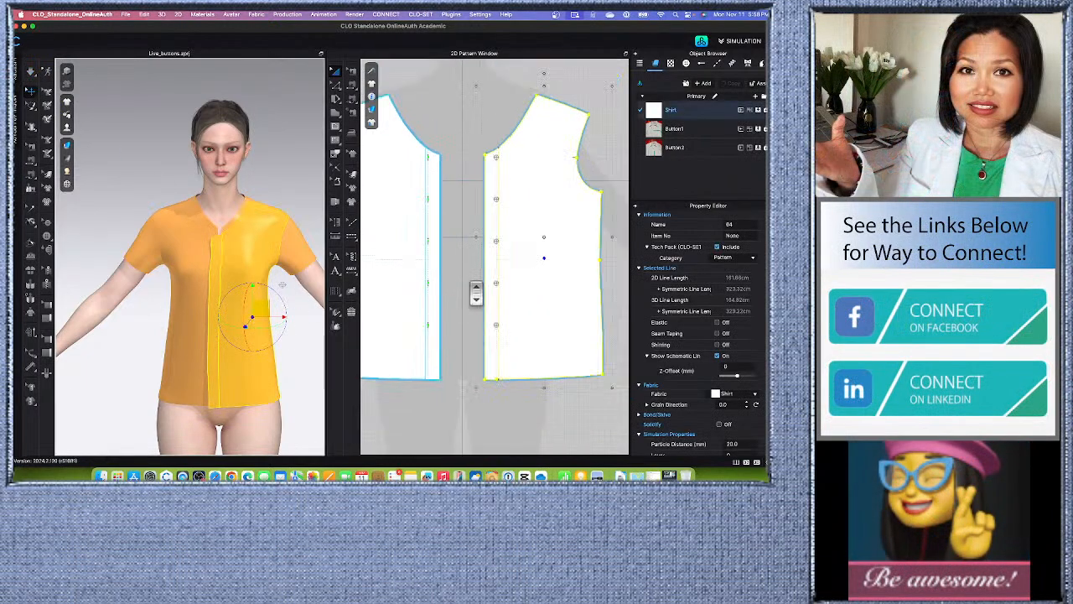
left_click(409, 291)
left_click(295, 320)
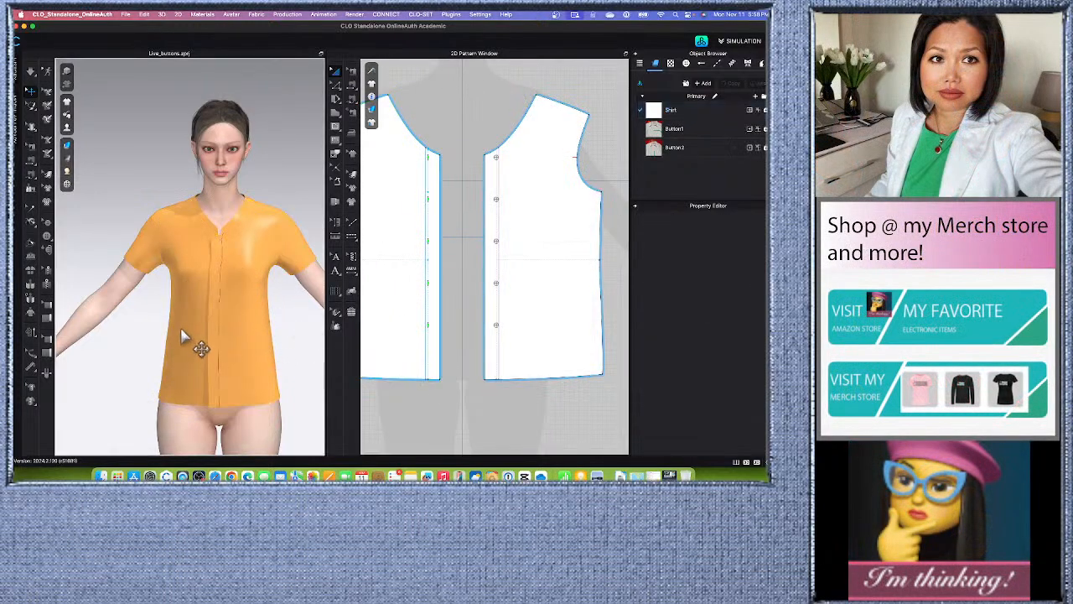
left_click(407, 299)
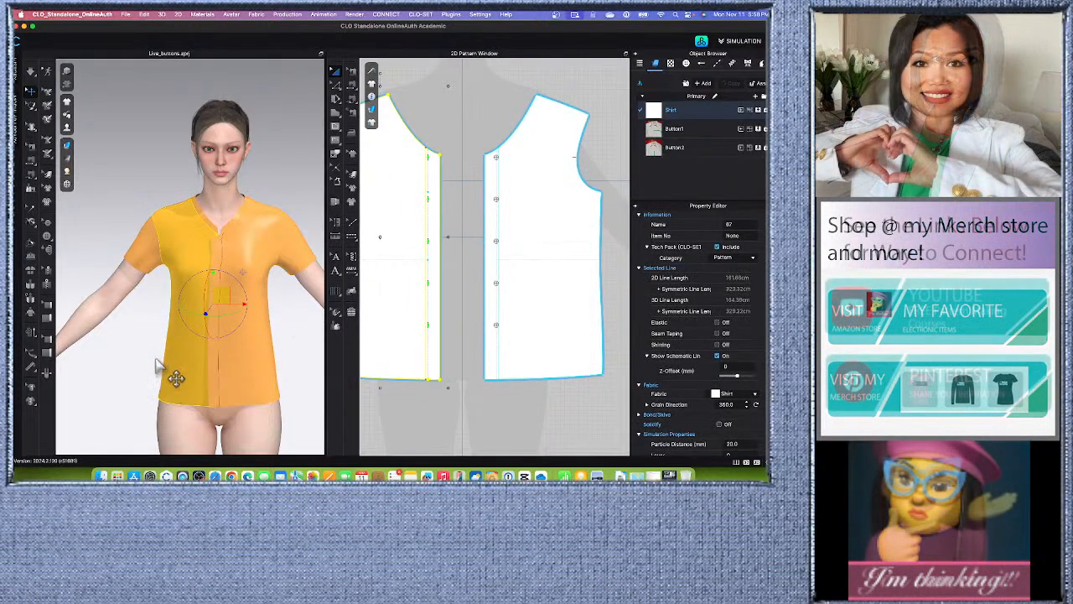
Step: Examine the overlapping fronts and the buttons along the closed placket up close from the side and front
scroll(160, 357, "up", 3)
right_click_drag(130, 362, 166, 359)
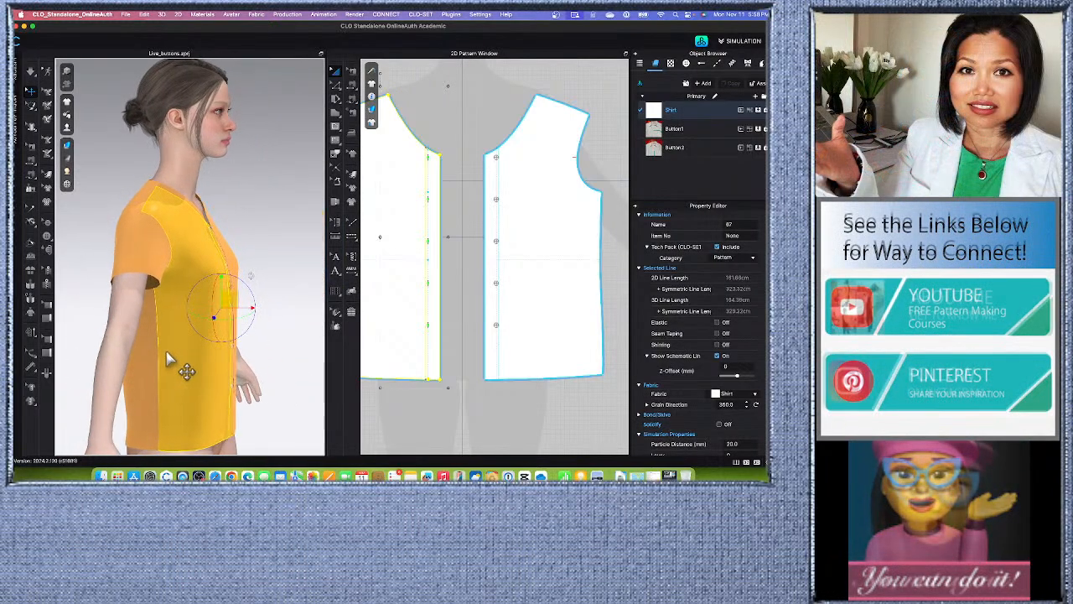
scroll(167, 358, "up", 5)
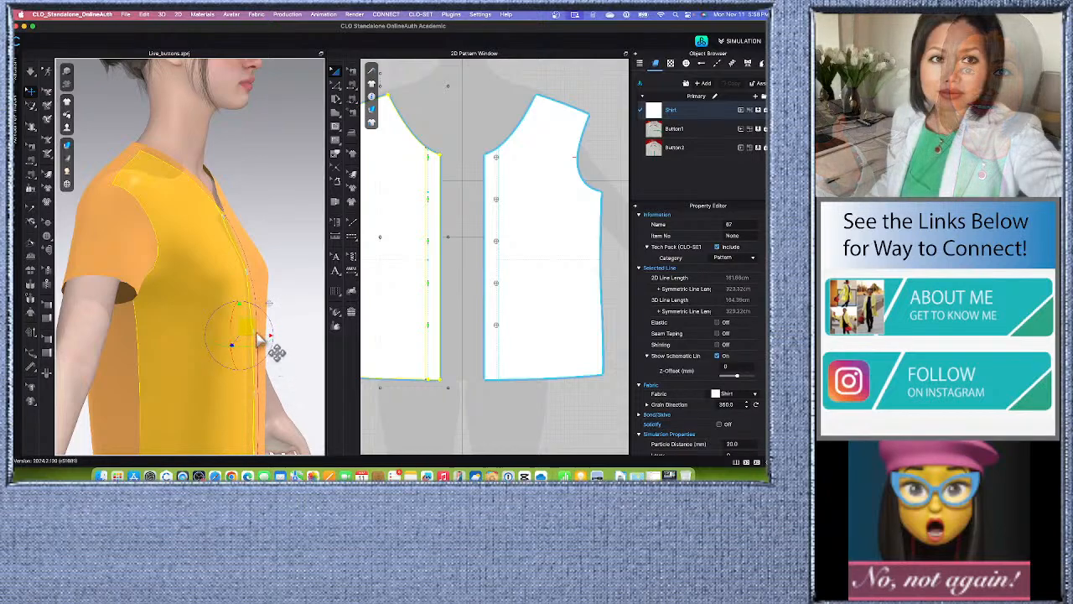
left_click(276, 204)
scroll(272, 309, "up", 3)
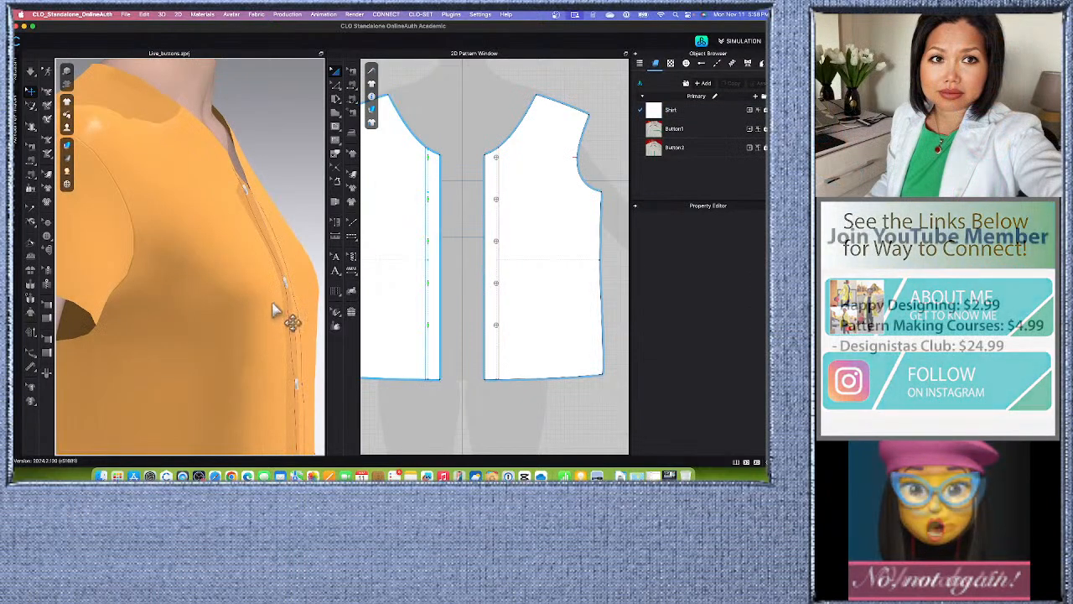
scroll(232, 306, "up", 3)
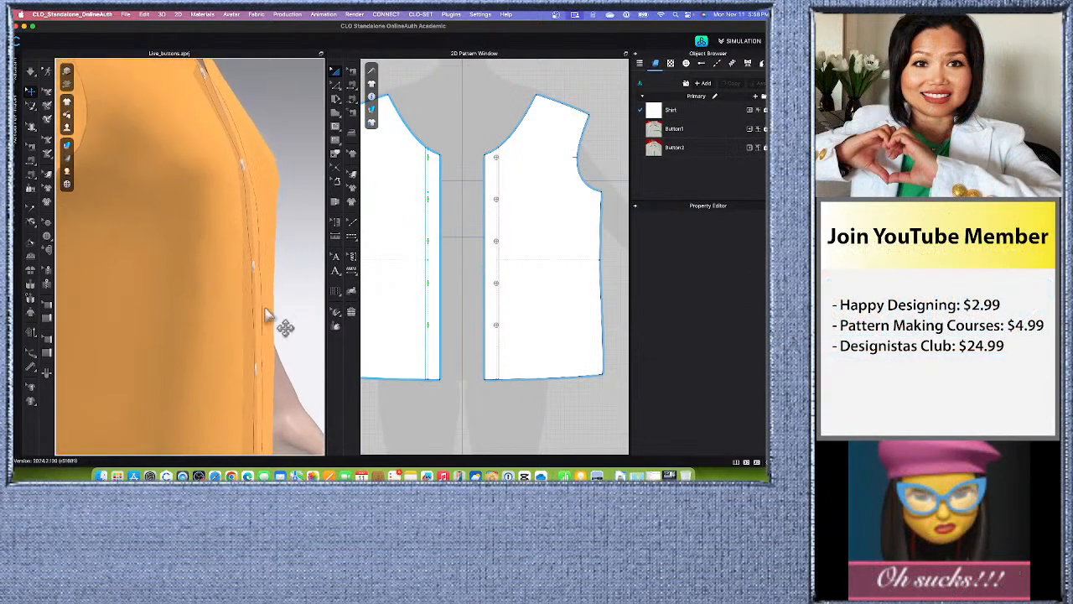
scroll(297, 323, "up", 3)
scroll(269, 339, "up", 3)
scroll(459, 285, "down", 1)
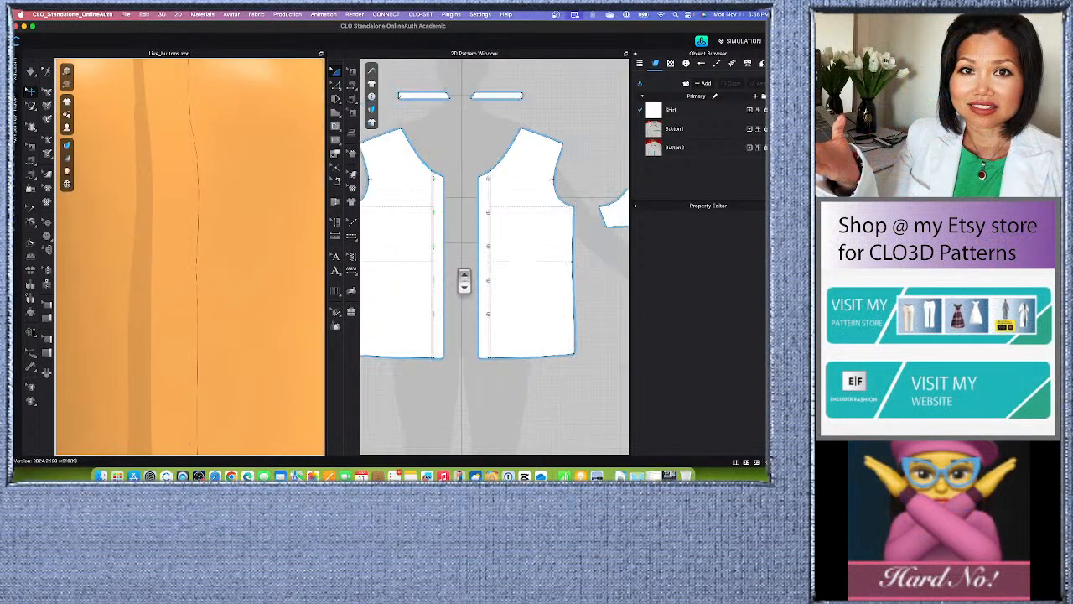
scroll(488, 256, "up", 5)
scroll(478, 264, "down", 4)
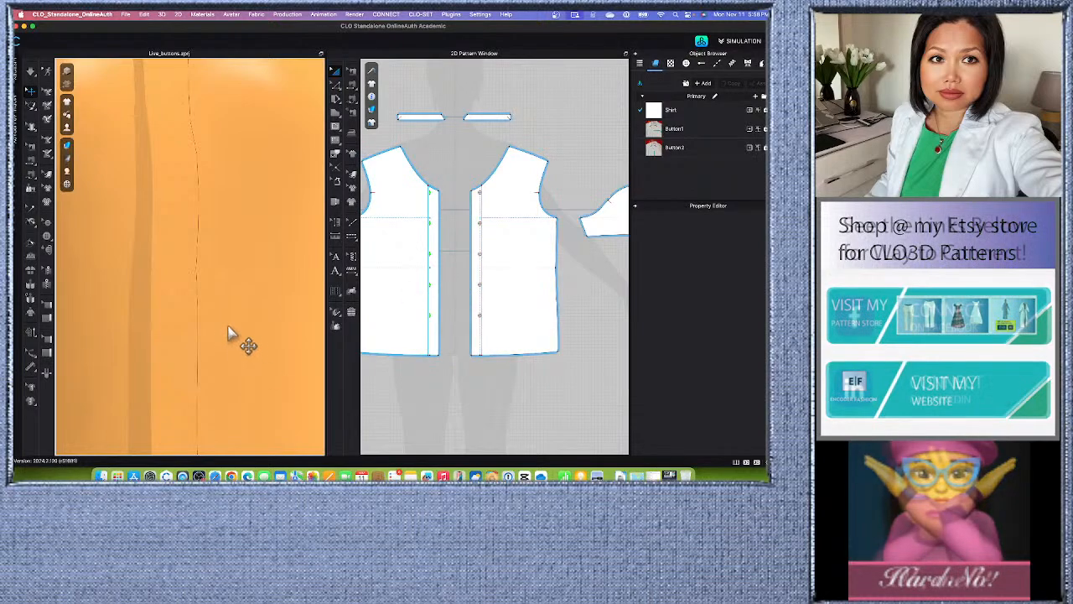
mouse_move(177, 330)
right_mouse_down()
mouse_move(224, 328)
mouse_move(175, 333)
right_mouse_up()
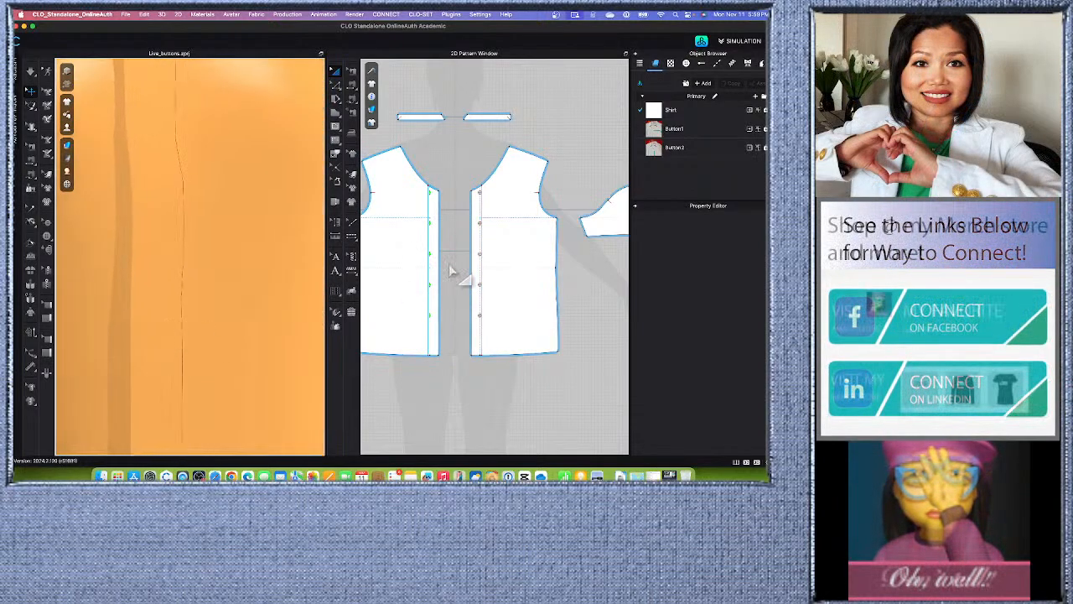
Step: Compare the button and buttonhole rows on the front patterns with the overlap of the two fronts on the avatar
scroll(488, 249, "down", 2)
scroll(450, 244, "up", 8)
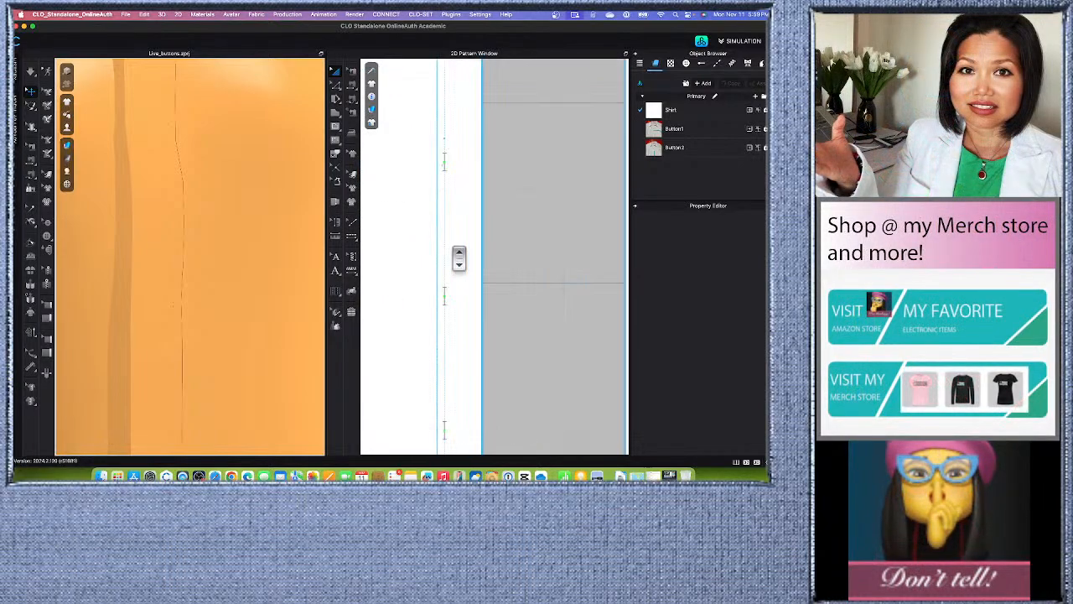
scroll(457, 262, "down", 4)
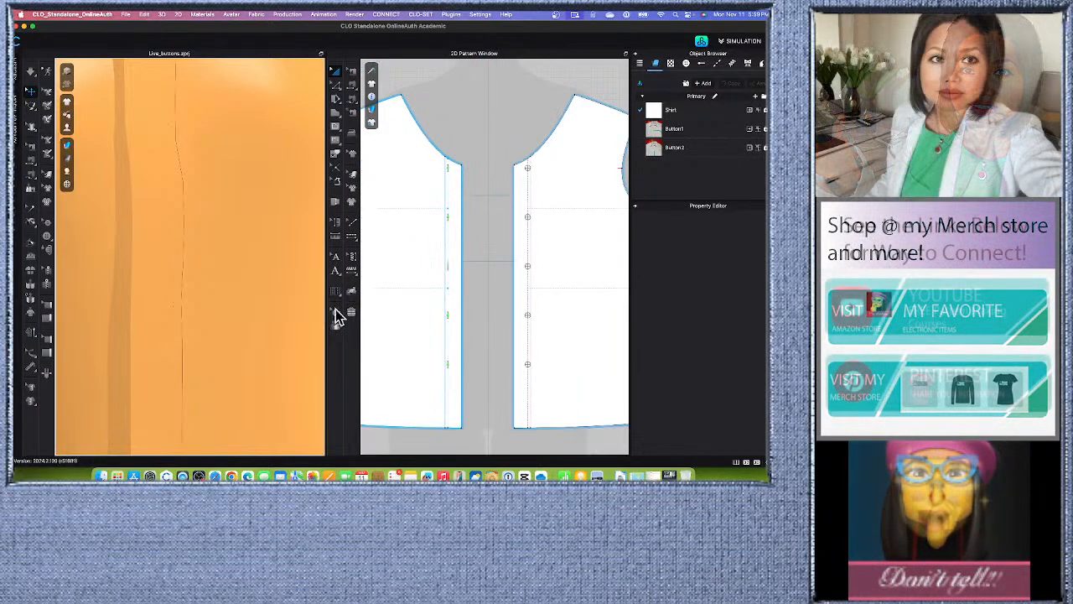
scroll(184, 286, "down", 2)
scroll(184, 286, "down", 3)
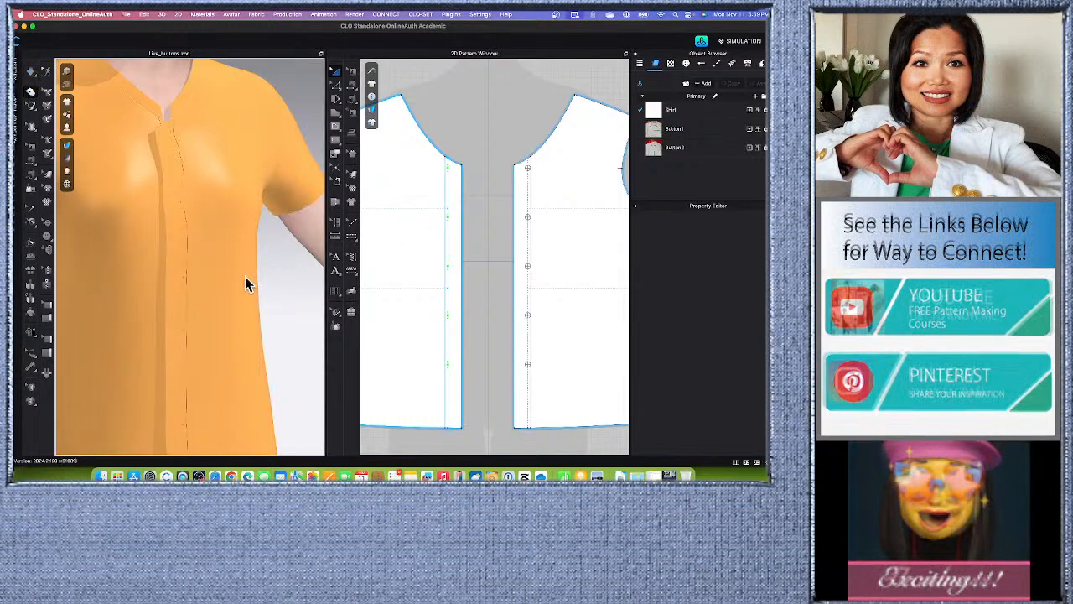
scroll(251, 335, "up", 5)
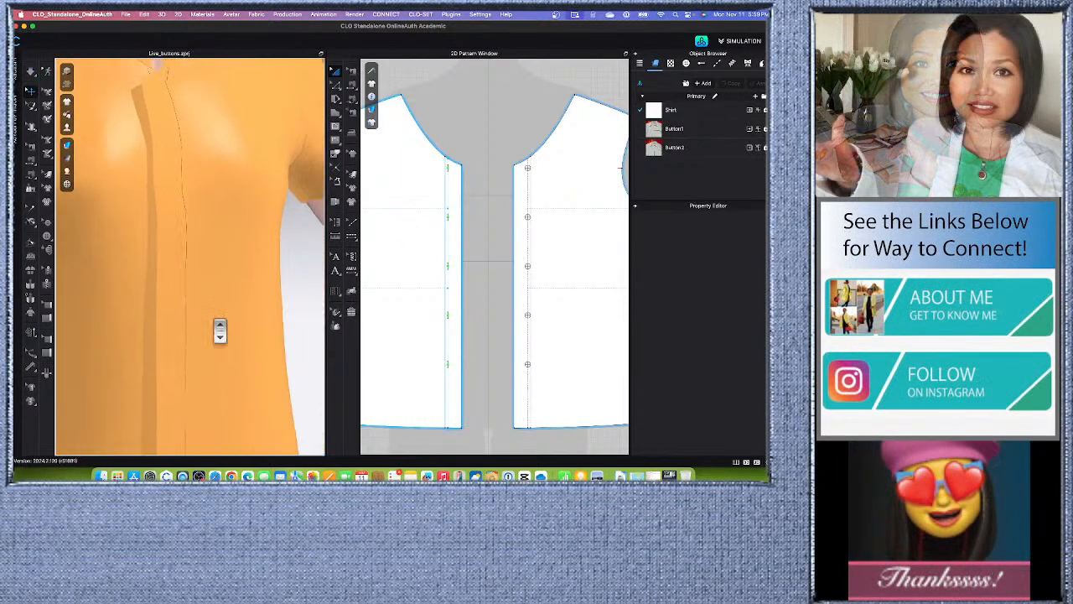
scroll(220, 331, "down", 5)
scroll(520, 249, "down", 5)
scroll(511, 279, "up", 2)
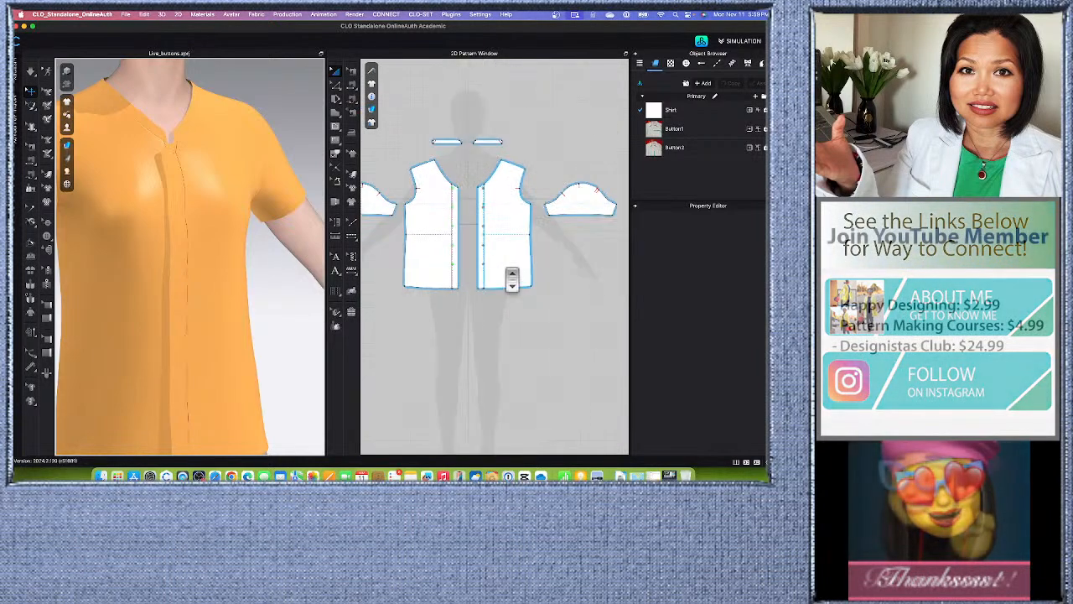
scroll(486, 199, "up", 4)
scroll(486, 197, "down", 1)
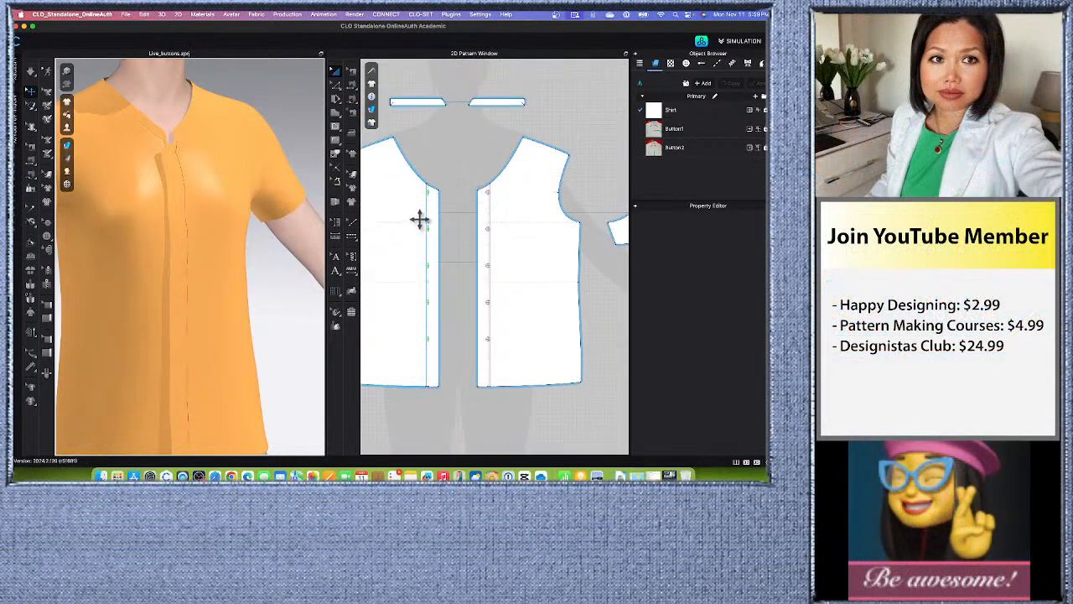
scroll(419, 202, "up", 5)
scroll(419, 210, "down", 4)
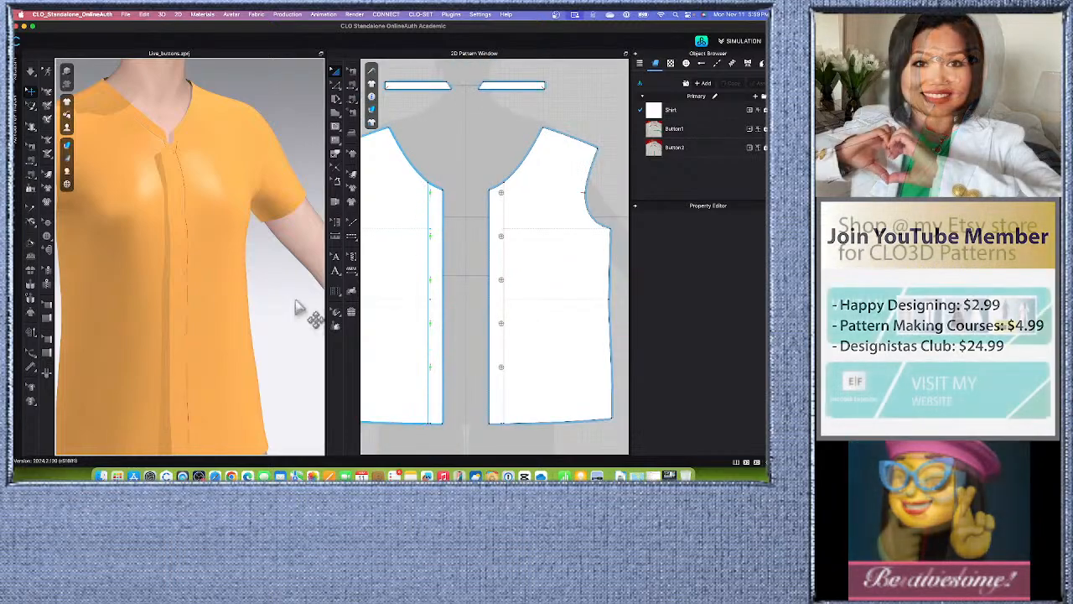
left_click(208, 258)
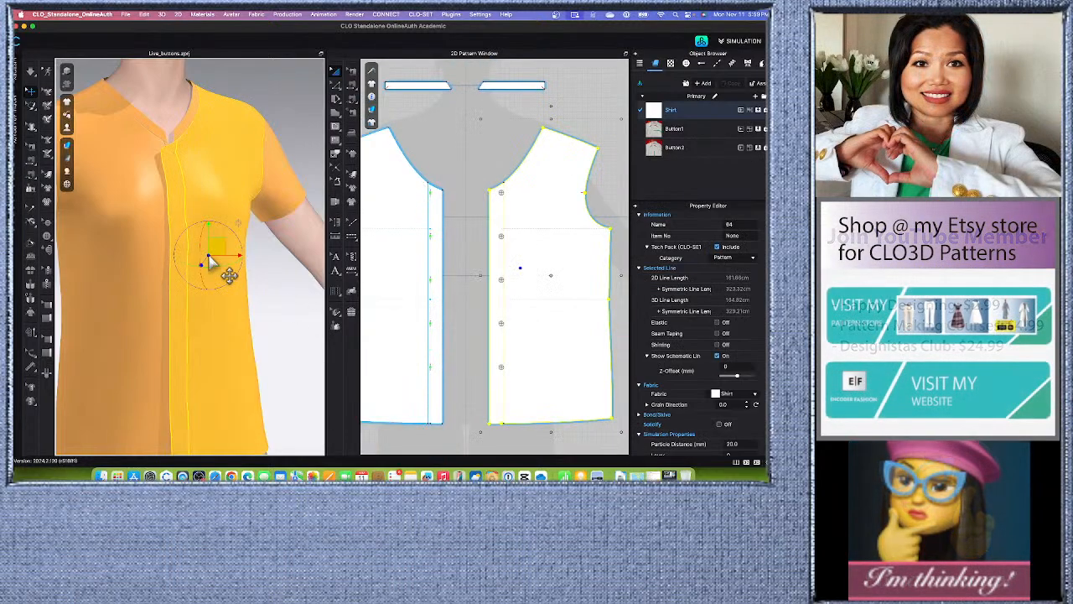
left_click(133, 295)
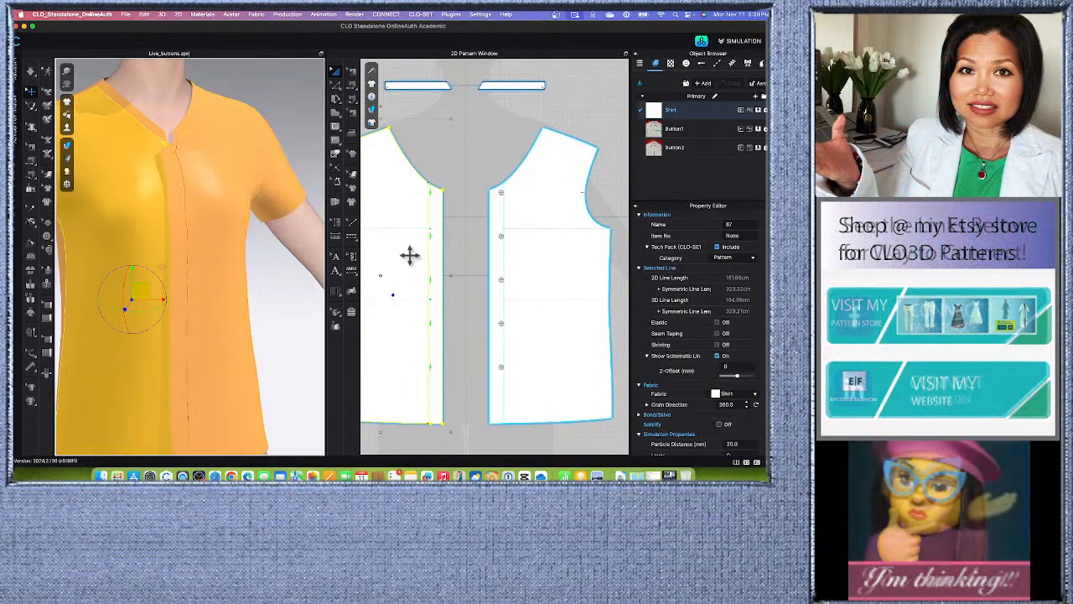
scroll(405, 253, "down", 3)
scroll(181, 269, "down", 4)
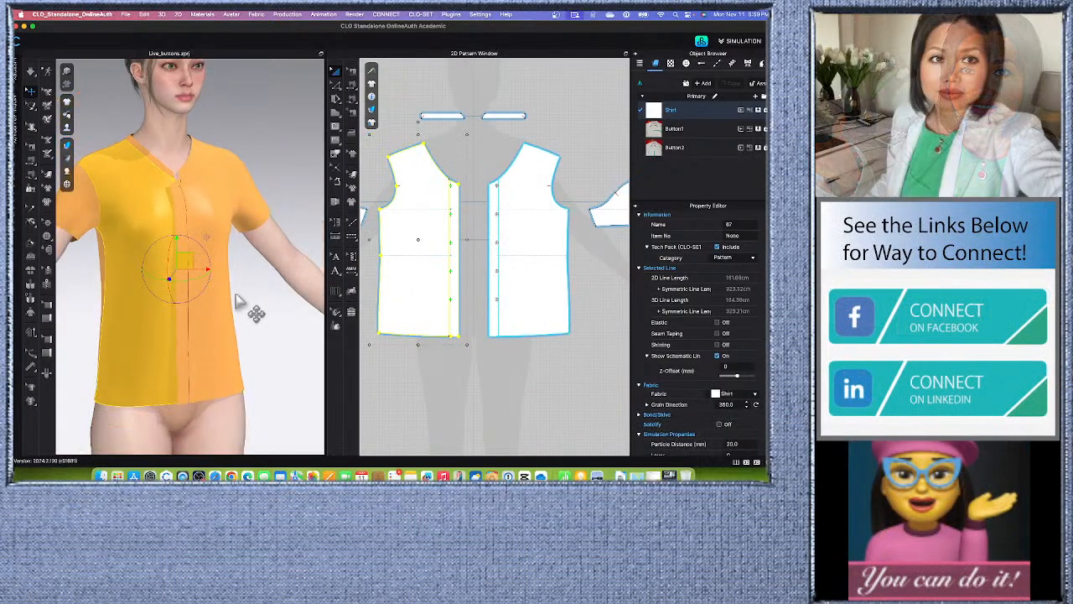
Step: Undo the simulation, the strip deletions and the cuts along the placket fold lines on both front patterns
left_click(243, 306)
left_click(243, 305)
key("super+z")
key("super+z")
key("super+z")
key("super+z")
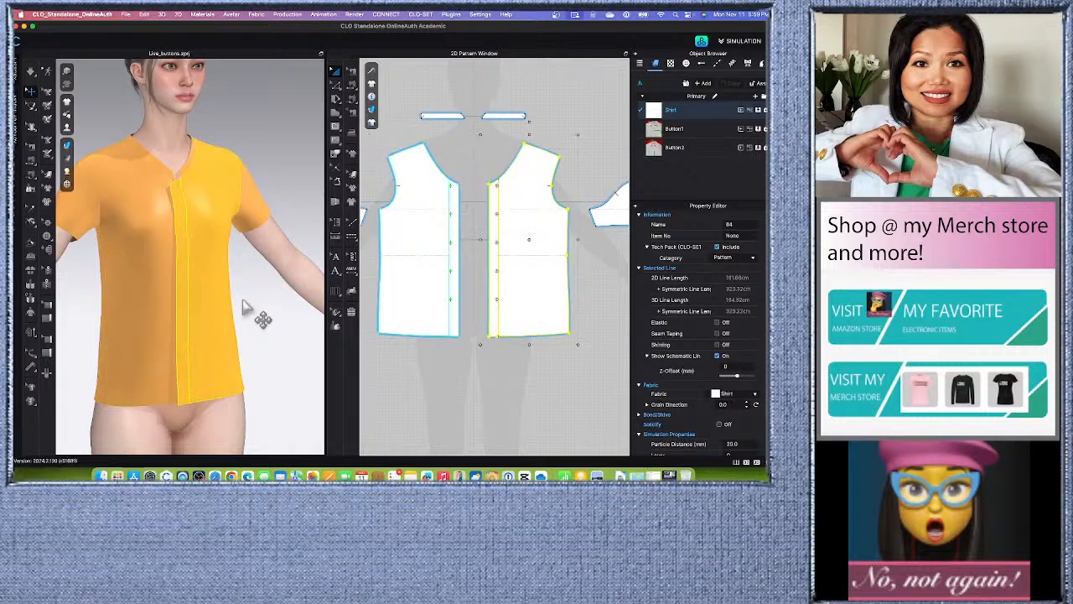
left_click(243, 306)
key("super+z")
key("super+z")
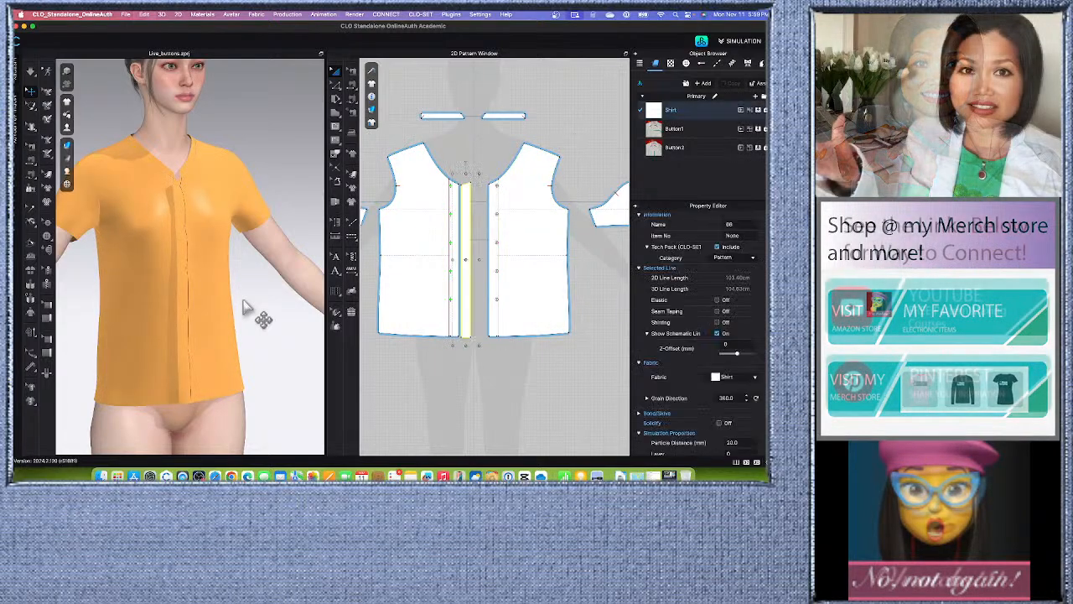
key("super+z")
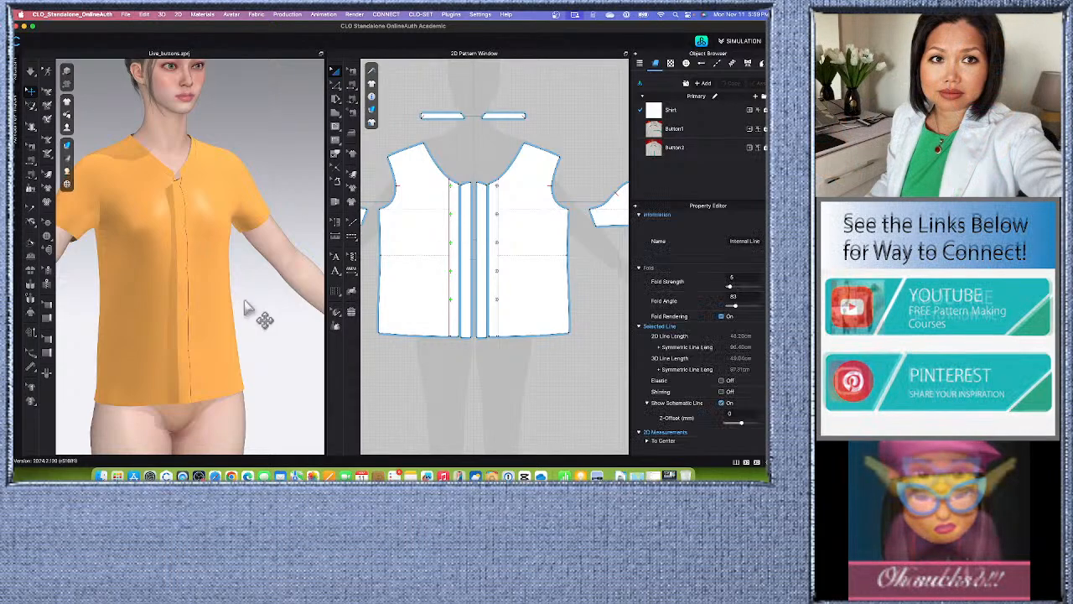
scroll(251, 305, "up", 3)
scroll(254, 303, "down", 3)
left_click(275, 316)
scroll(285, 298, "down", 2)
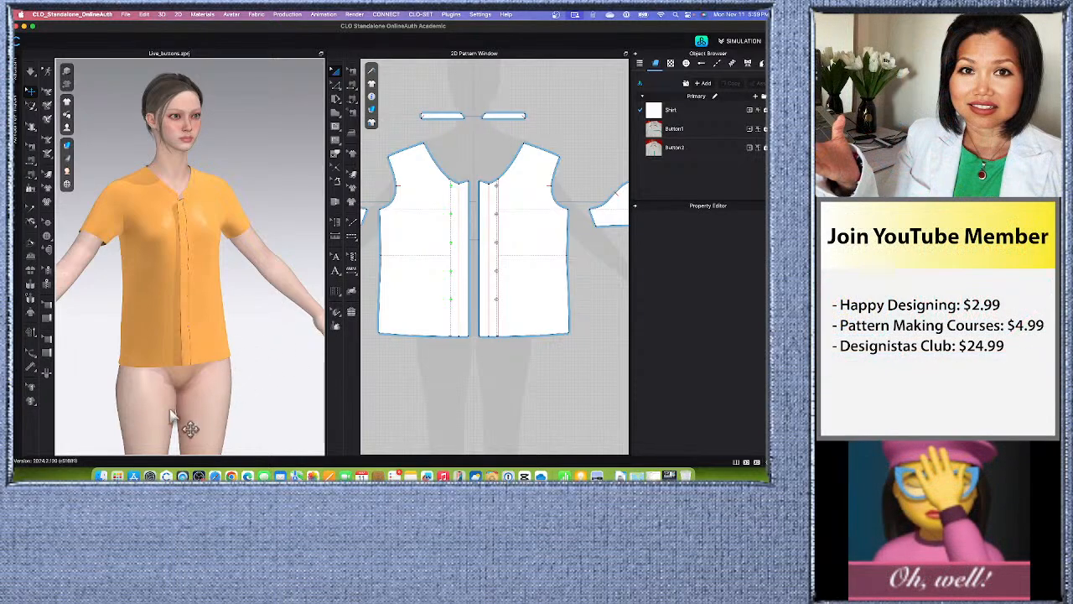
Step: Move the buttonhole-side front panel forward, away from the body and in front of the other front, and simulate the shirt
right_click_drag(172, 419, 229, 465)
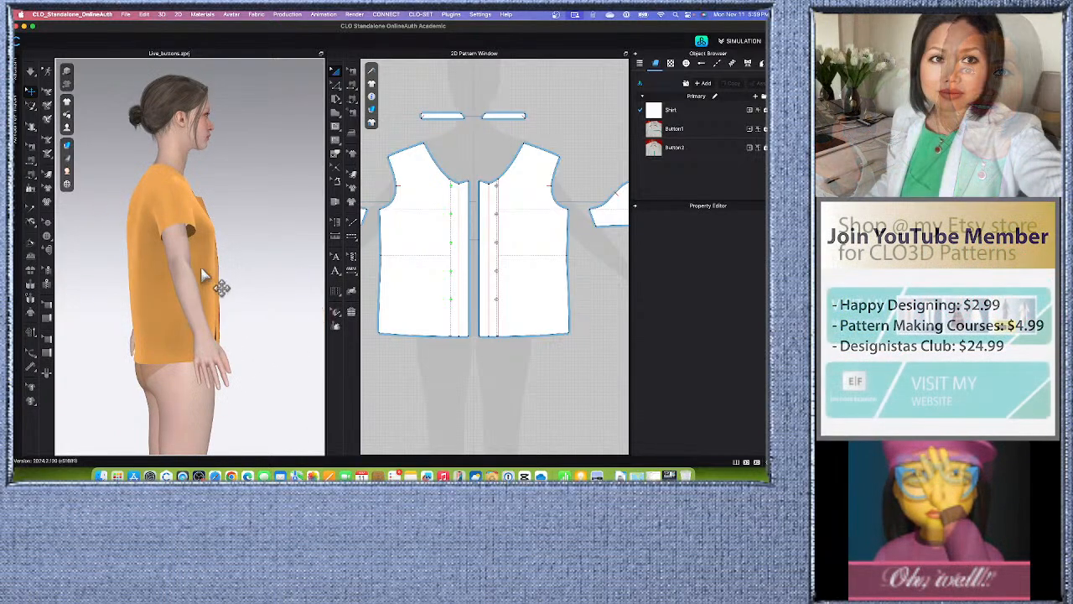
left_click(216, 272)
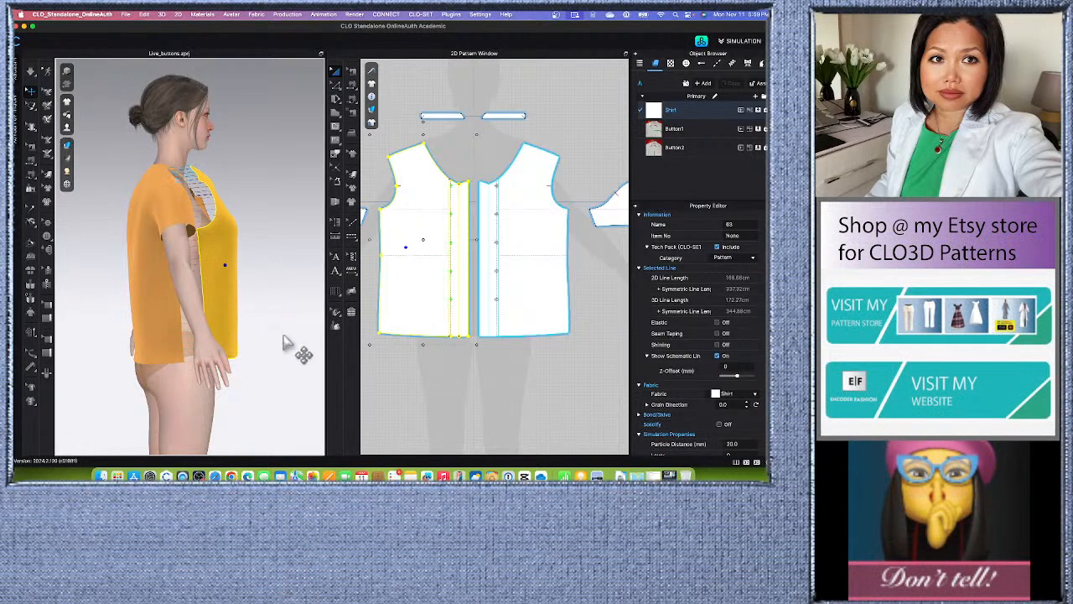
right_click_drag(285, 342, 224, 333)
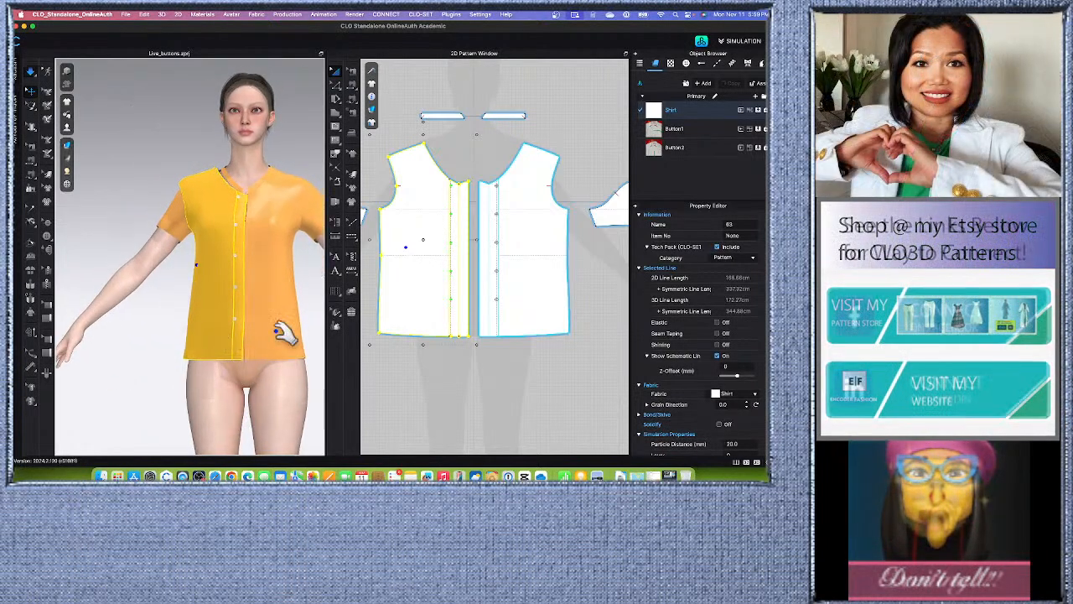
scroll(277, 337, "up", 5)
scroll(277, 337, "down", 4)
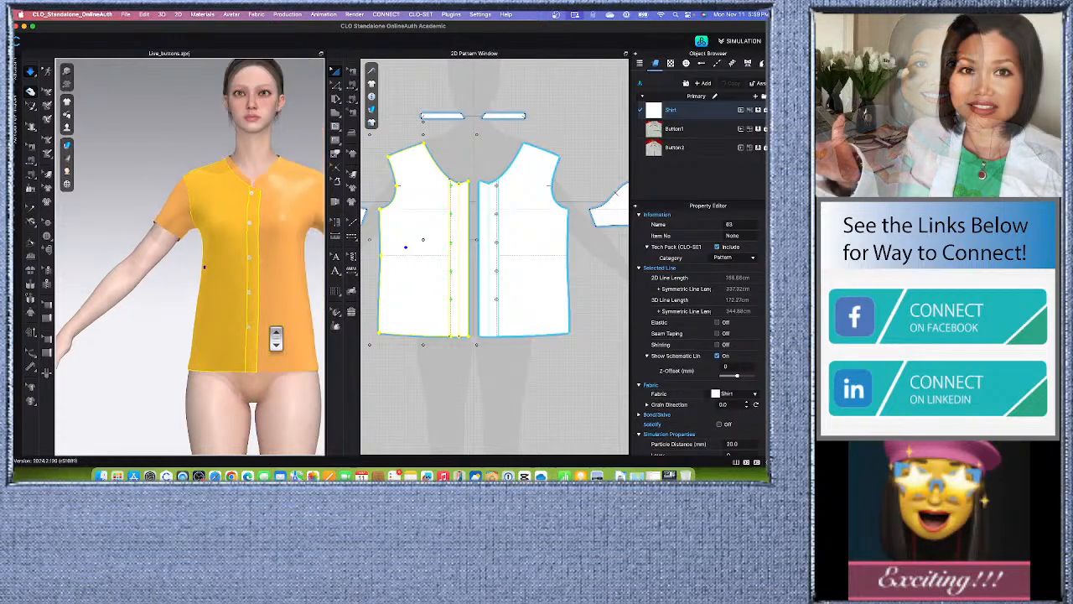
Step: Examine the buttons along the re-simulated placket up close and across the whole shirt
middle_click_drag(286, 329, 222, 304)
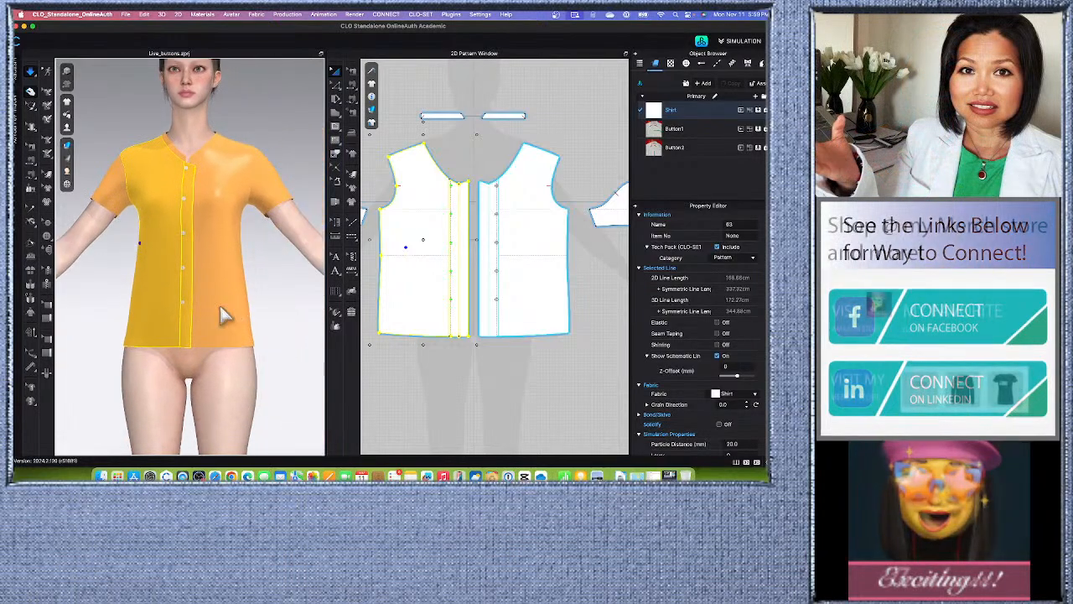
left_click(283, 302)
scroll(283, 307, "up", 5)
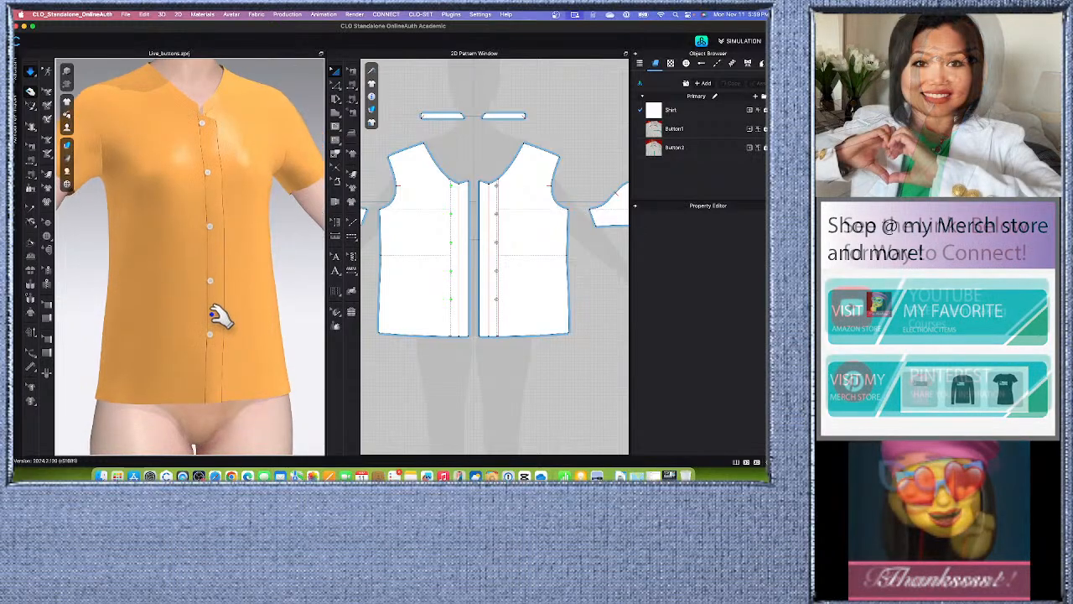
scroll(212, 311, "up", 5)
scroll(233, 319, "up", 3)
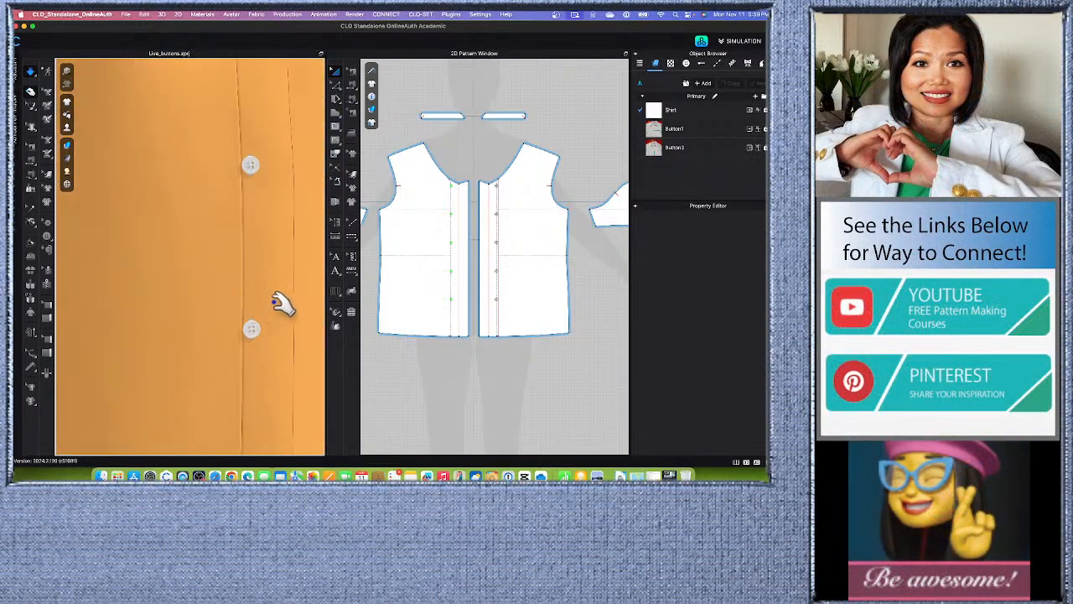
scroll(284, 305, "down", 8)
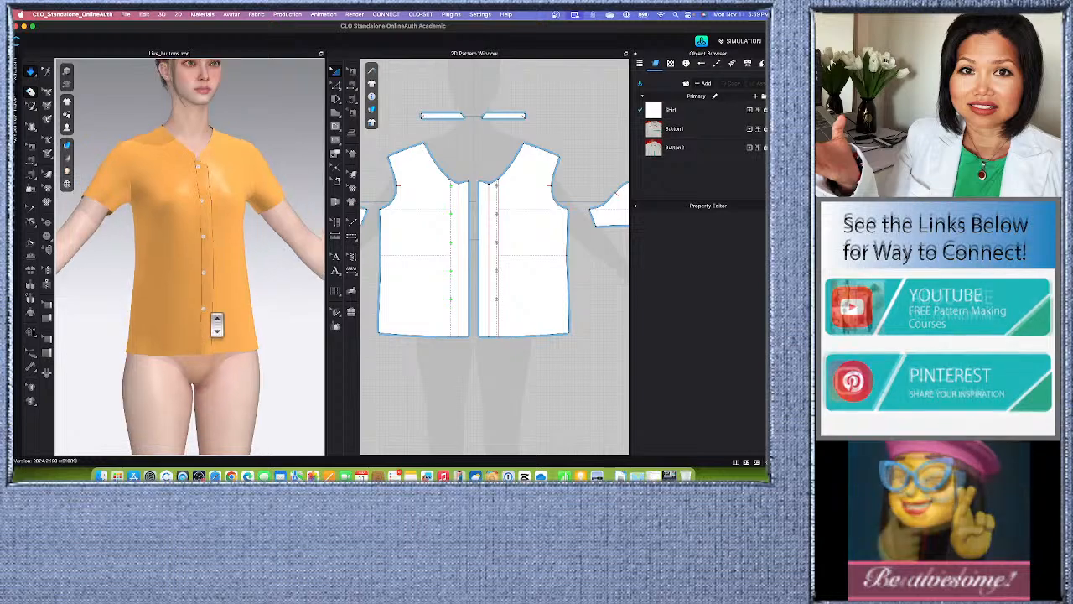
scroll(217, 325, "down", 2)
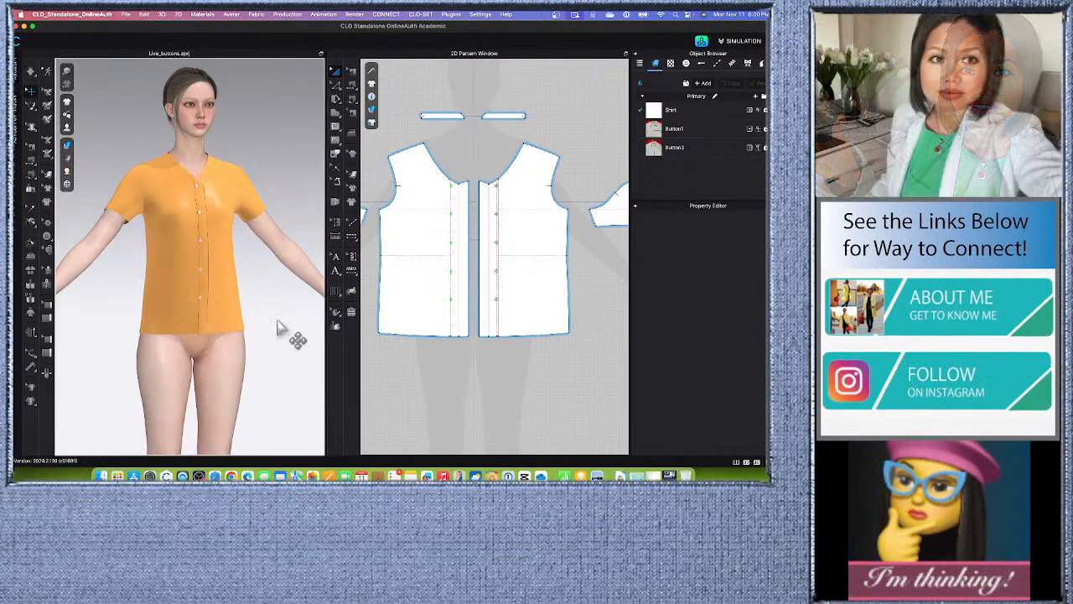
Step: Select all the shirt's pattern pieces and remove their strengthening
scroll(284, 327, "up", 3)
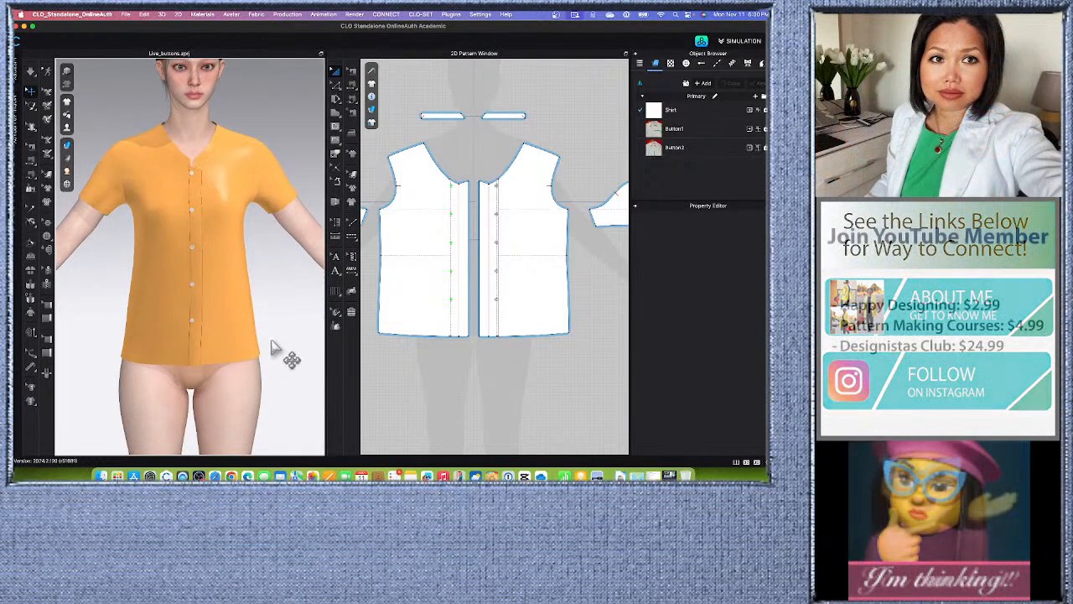
scroll(226, 252, "up", 3)
scroll(228, 253, "down", 2)
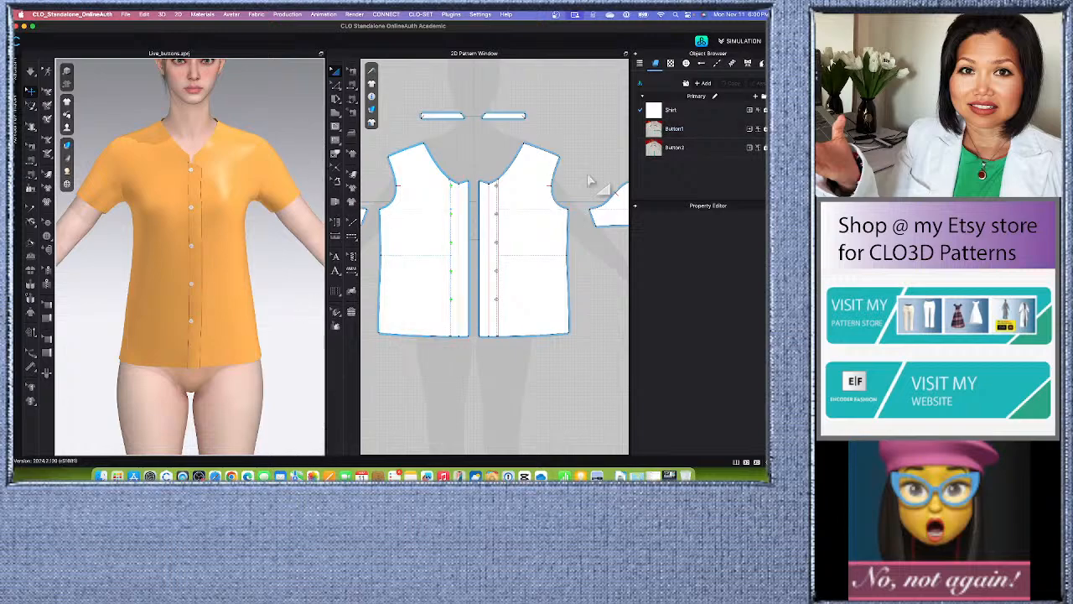
scroll(508, 162, "up", 3)
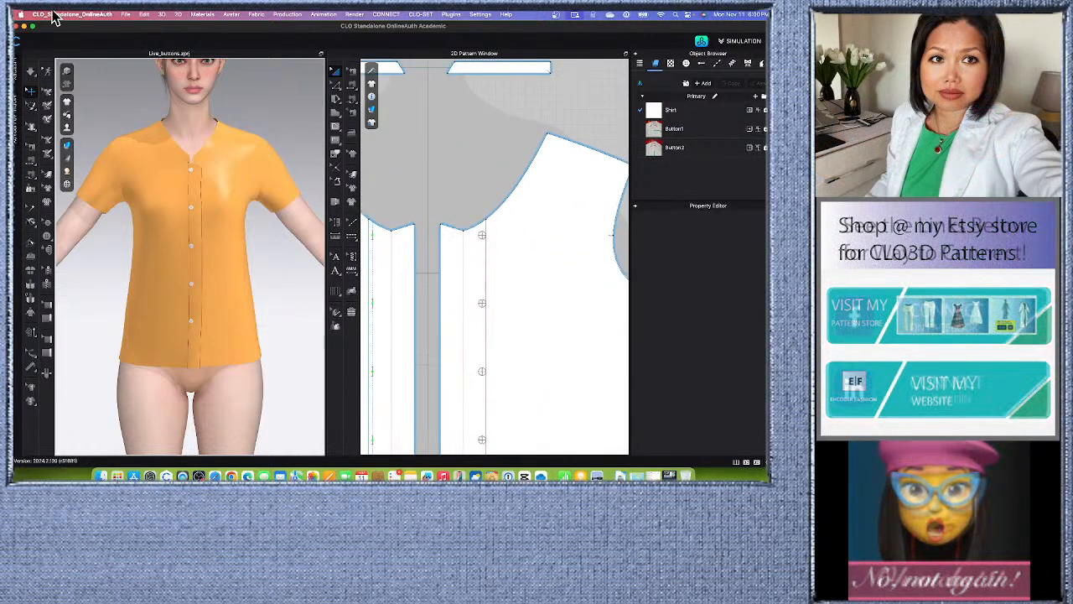
scroll(579, 202, "down", 5)
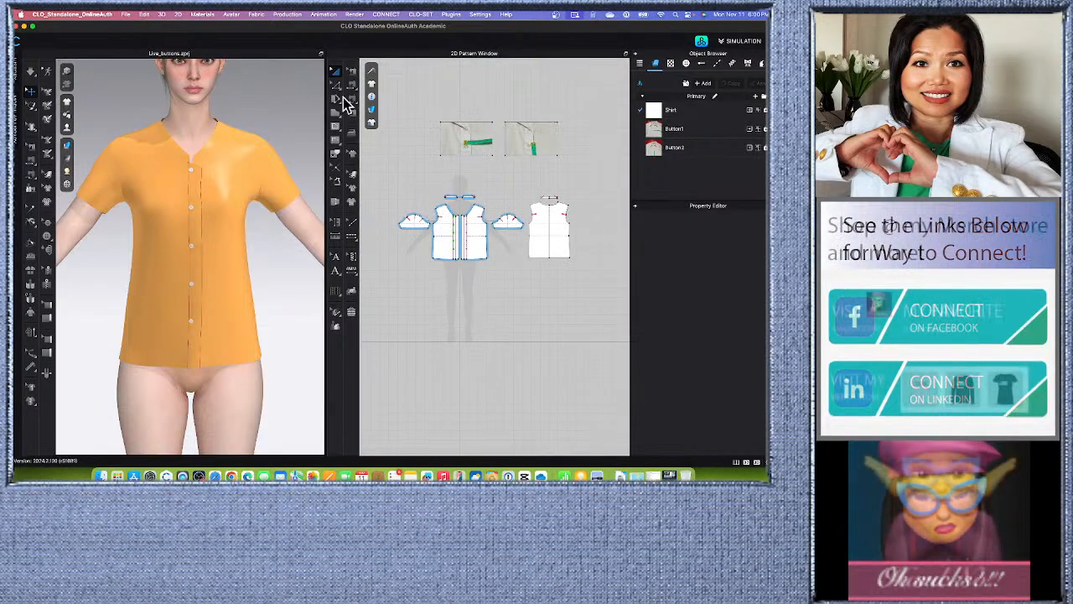
key("ctrl+a")
right_click(576, 267)
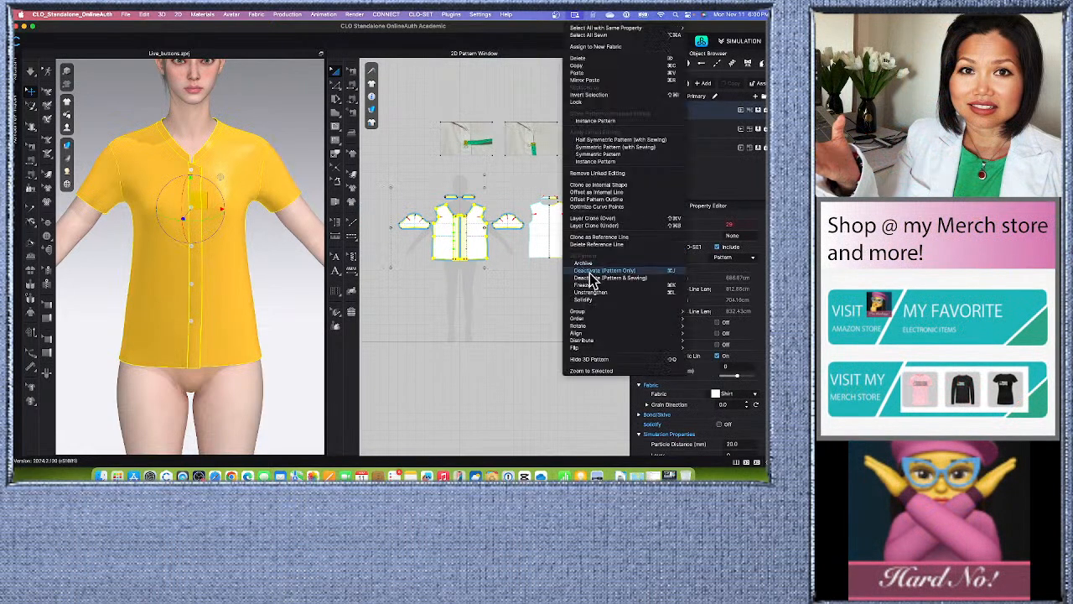
left_click(595, 299)
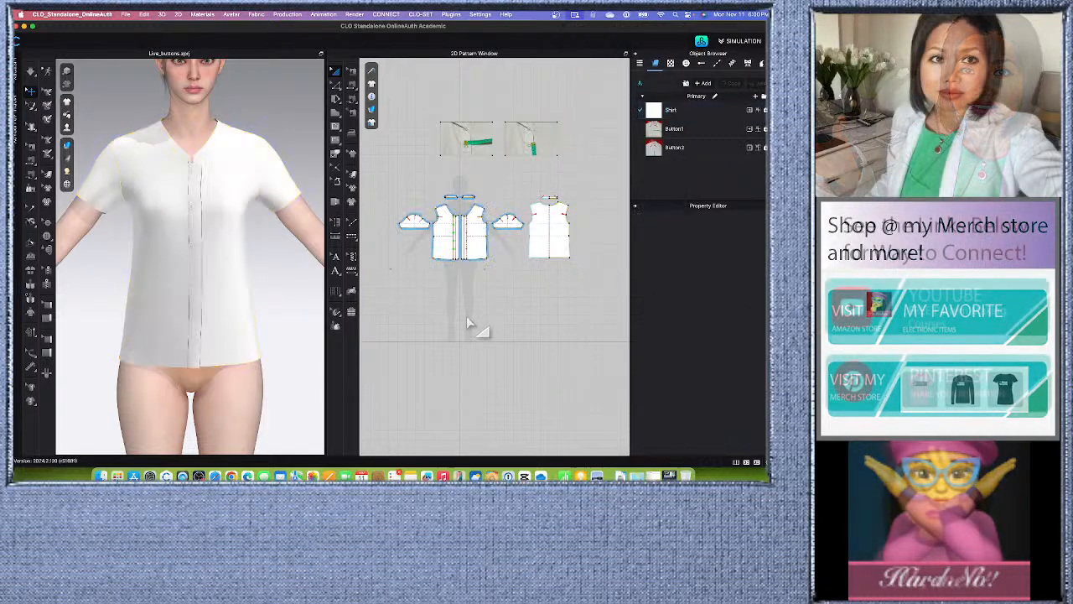
Step: Segment-sew the placket strip's neck edge to the adjoining neckline segment on the button-side front and simulate the shirt
scroll(474, 207, "up", 5)
scroll(440, 371, "up", 3)
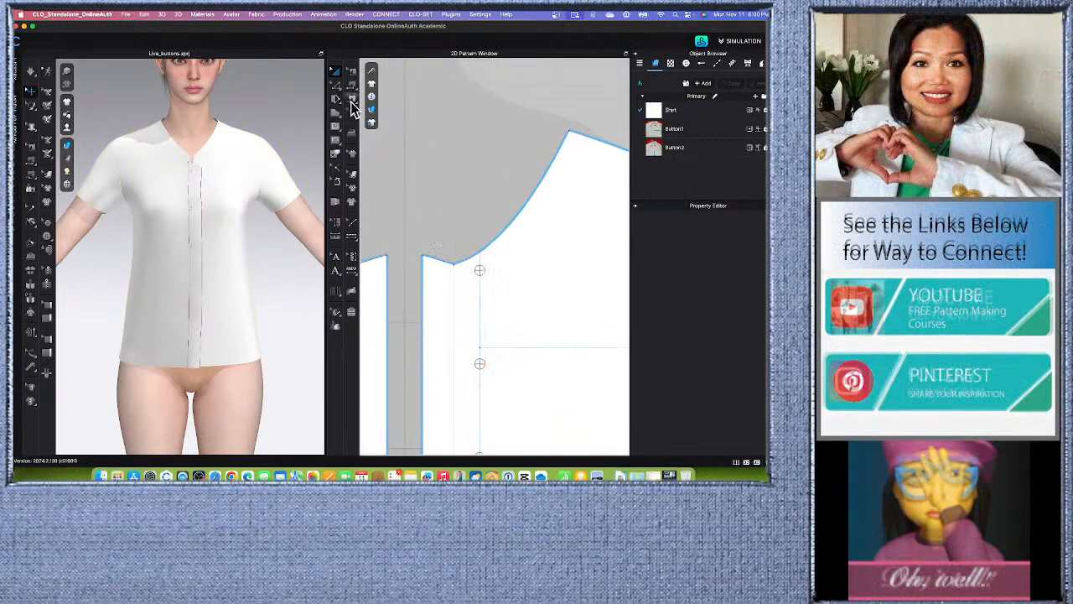
left_click(406, 100)
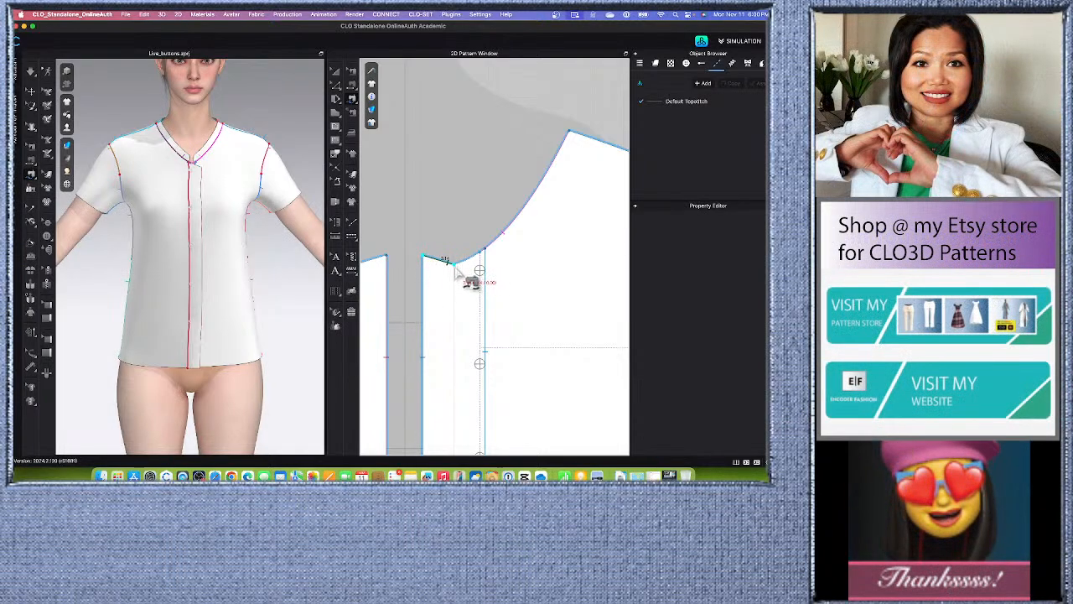
scroll(494, 263, "up", 3)
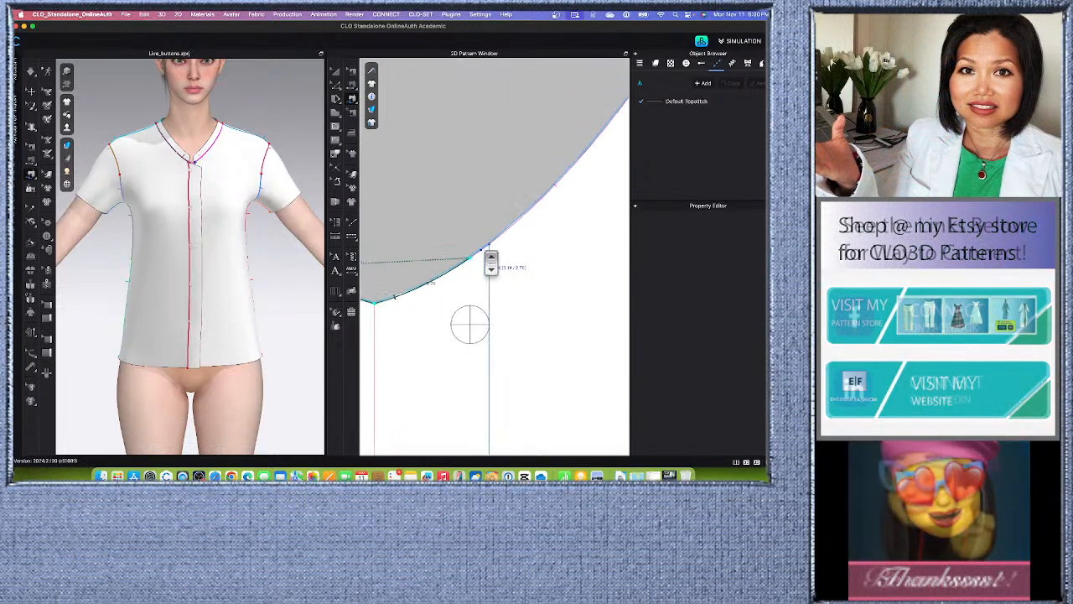
left_click(495, 248)
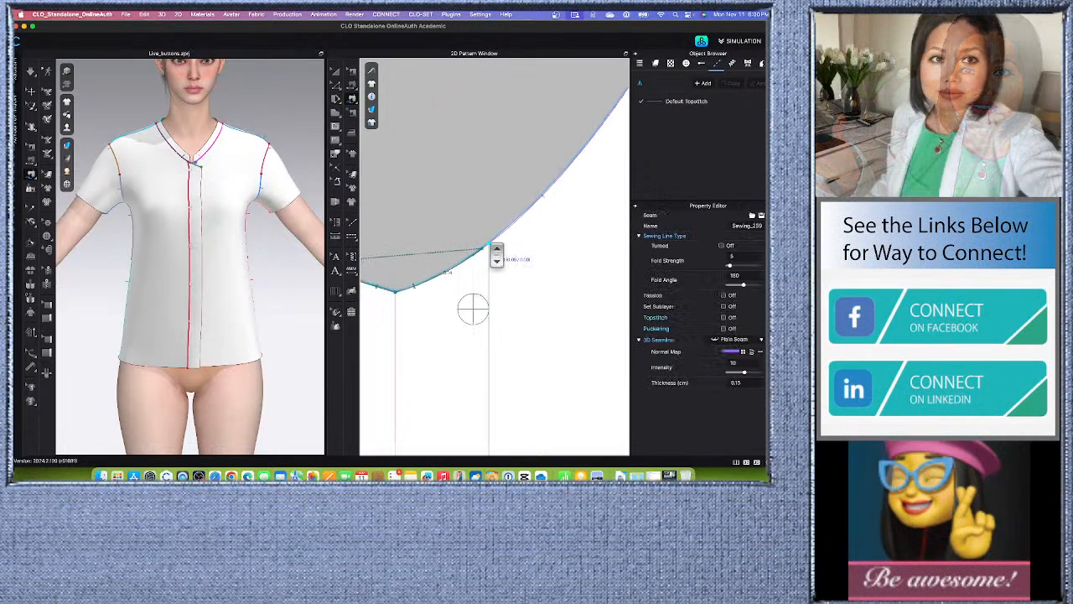
scroll(496, 248, "down", 5)
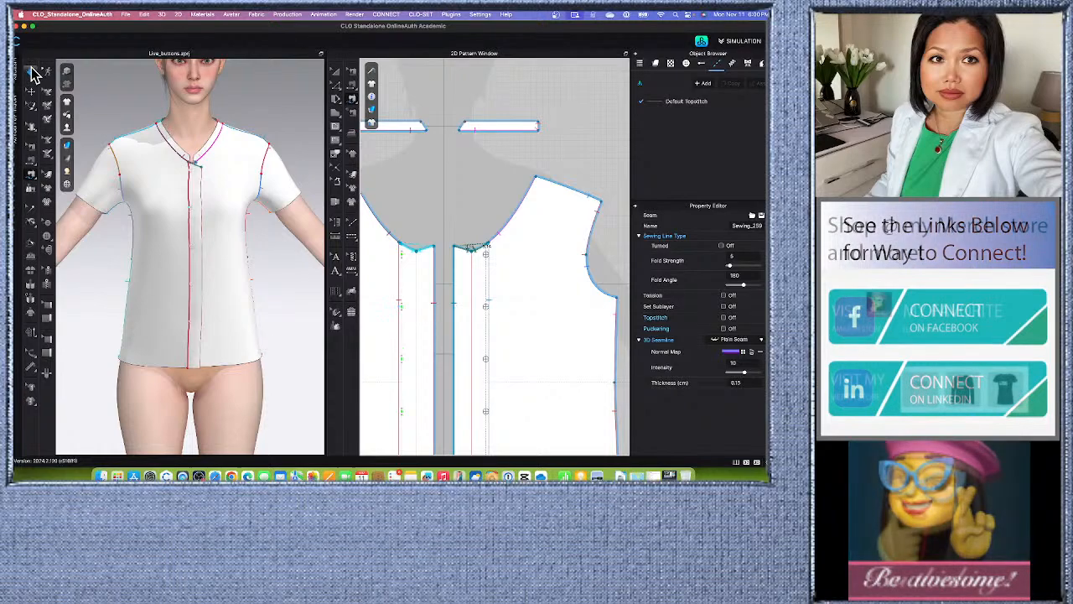
left_click(32, 74)
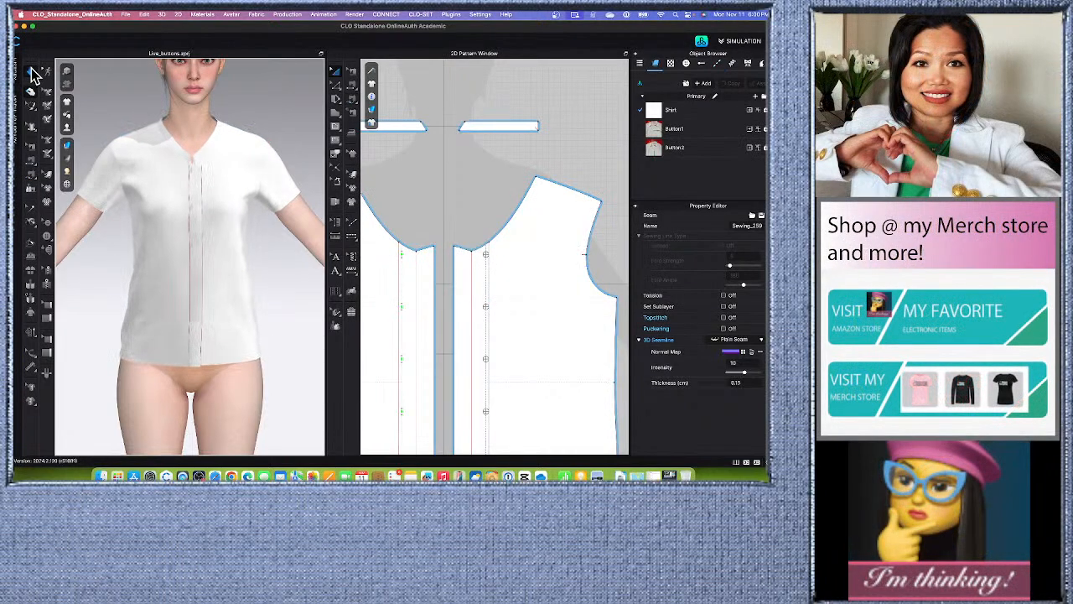
left_click(31, 74)
Step: Segment-sew the placket strip's hem edge to the adjoining hem segment on the buttonhole-side front and simulate the shirt
scroll(228, 320, "up", 3)
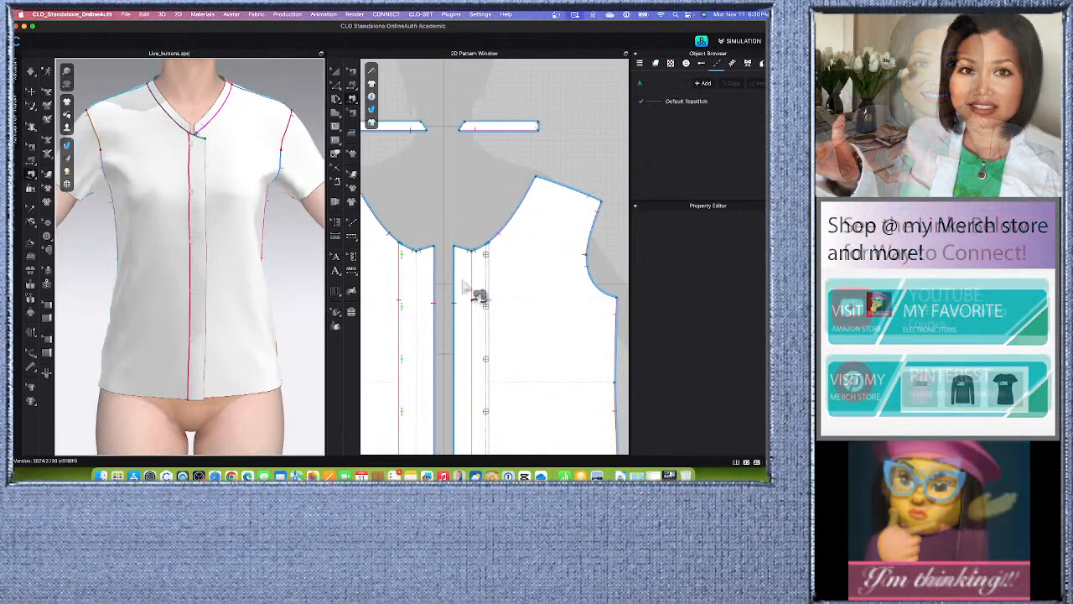
scroll(515, 378, "down", 3)
scroll(487, 304, "up", 5)
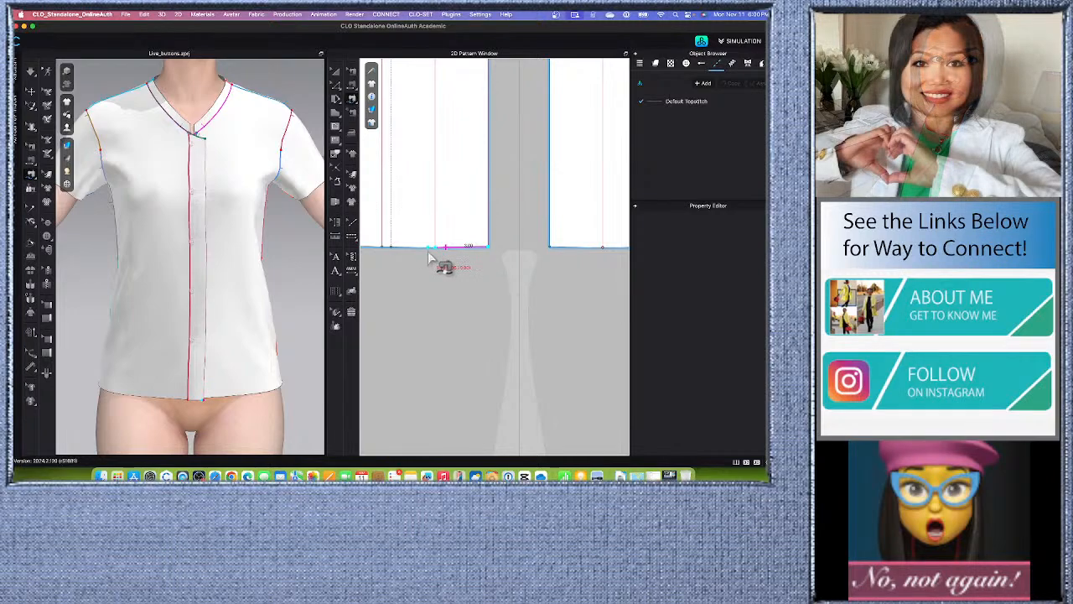
left_click(382, 254)
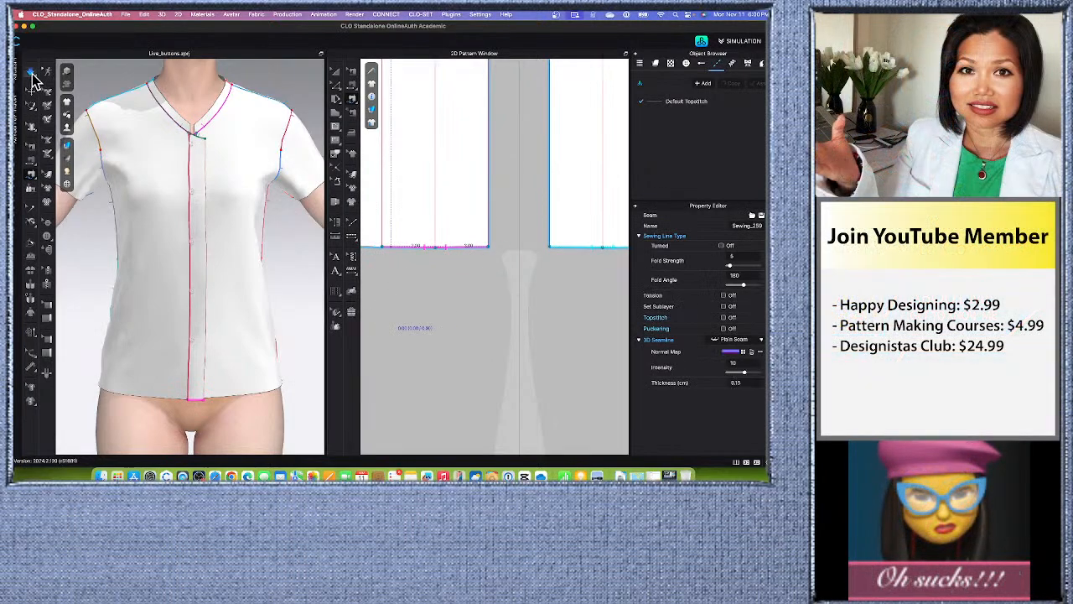
scroll(276, 280, "up", 5)
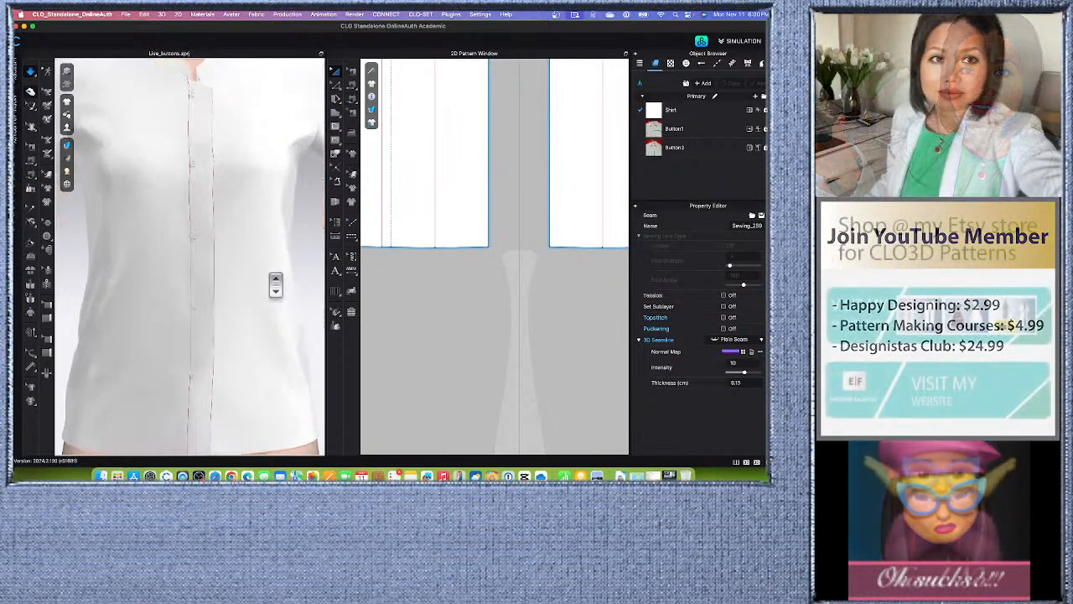
scroll(276, 285, "down", 10)
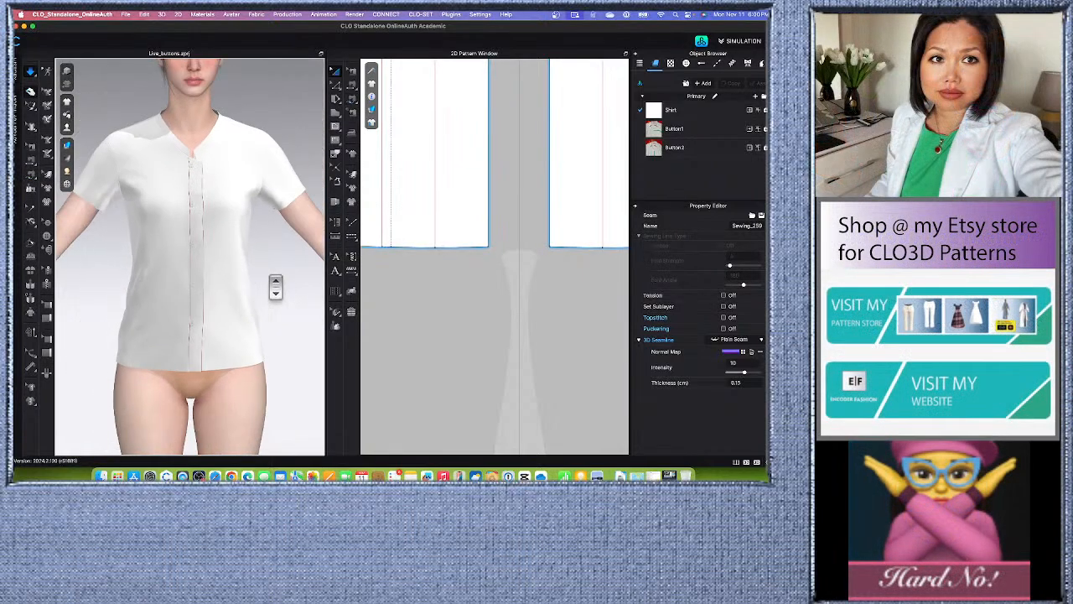
Step: Examine the simulated placket on the avatar and on the front patterns, and stop the simulation
mouse_move(272, 323)
right_mouse_down()
mouse_move(215, 300)
mouse_move(285, 315)
mouse_move(279, 322)
right_mouse_up()
scroll(232, 316, "up", 10)
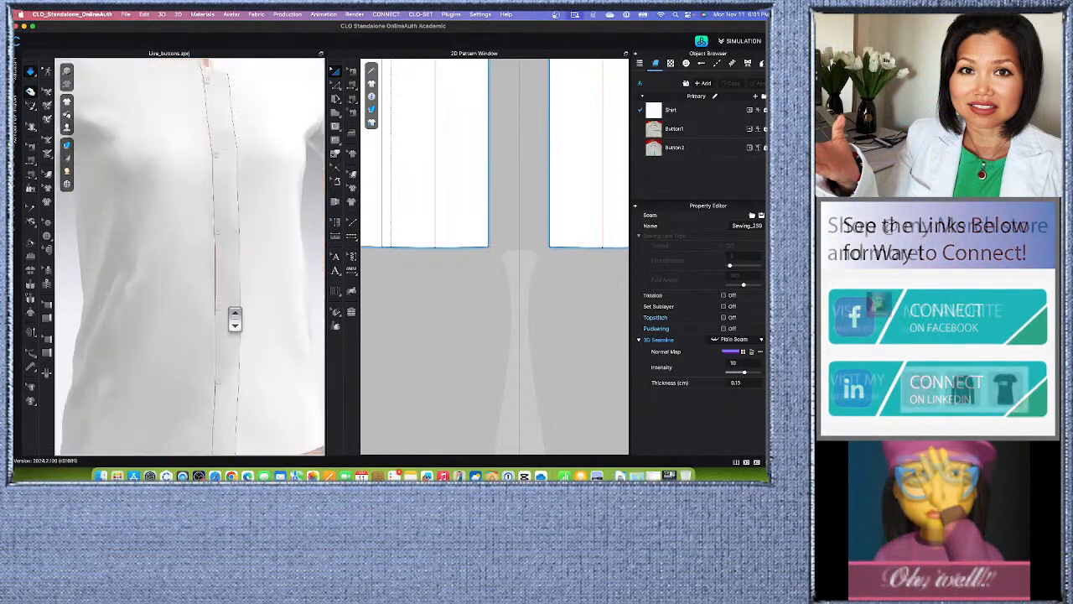
scroll(246, 260, "down", 10)
scroll(462, 232, "down", 5)
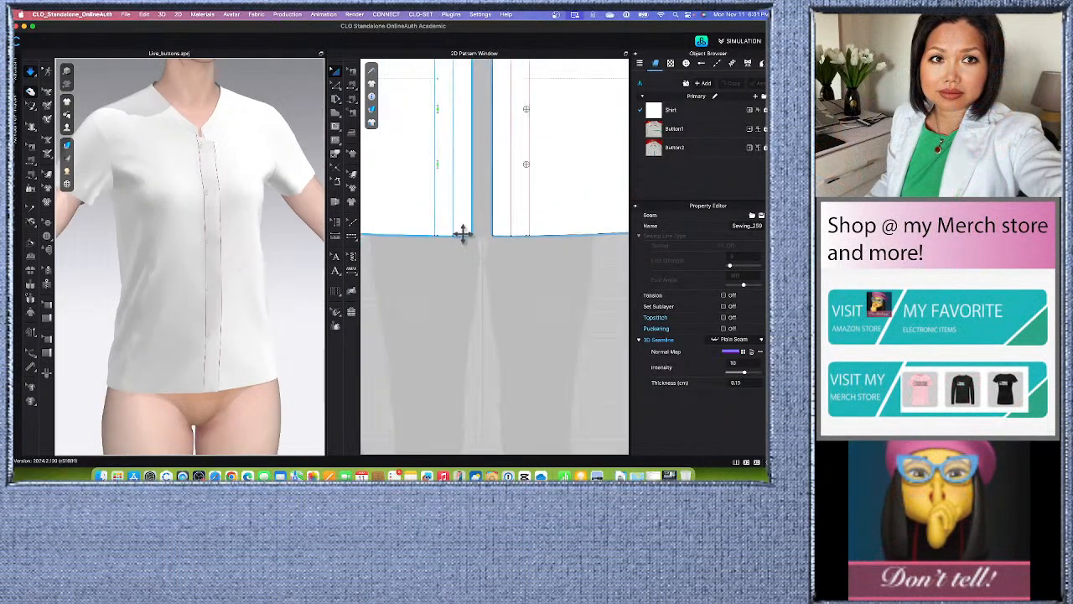
scroll(475, 231, "up", 5)
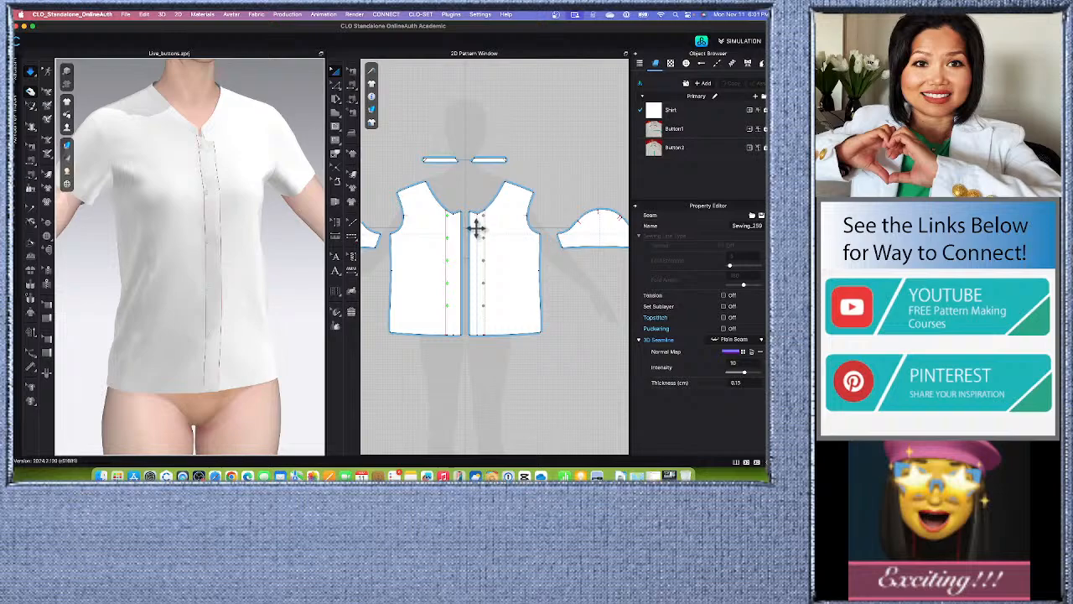
scroll(445, 333, "up", 5)
scroll(451, 340, "down", 4)
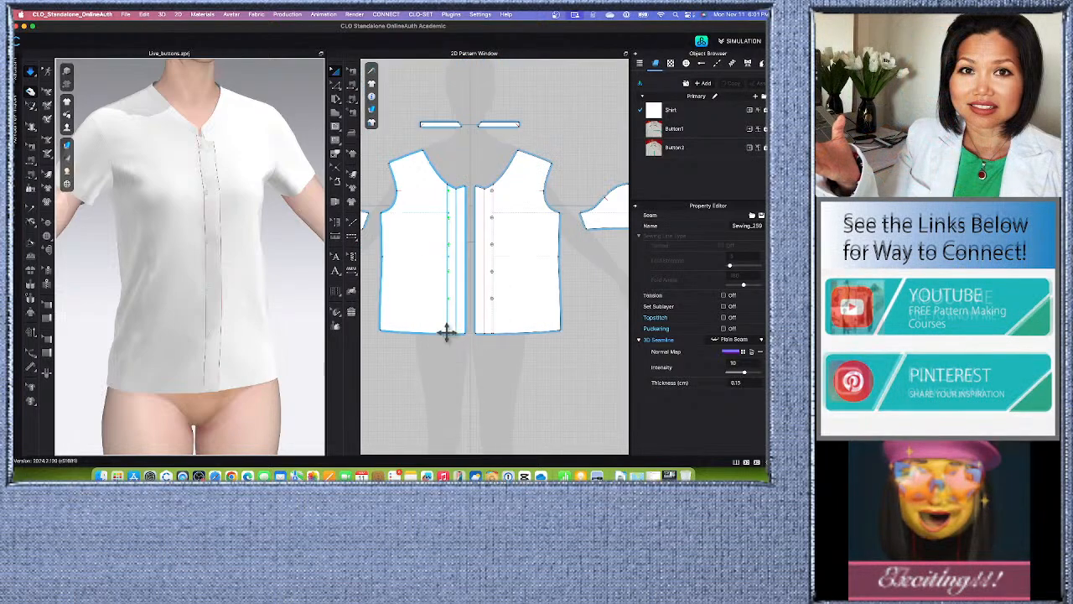
left_click(32, 72)
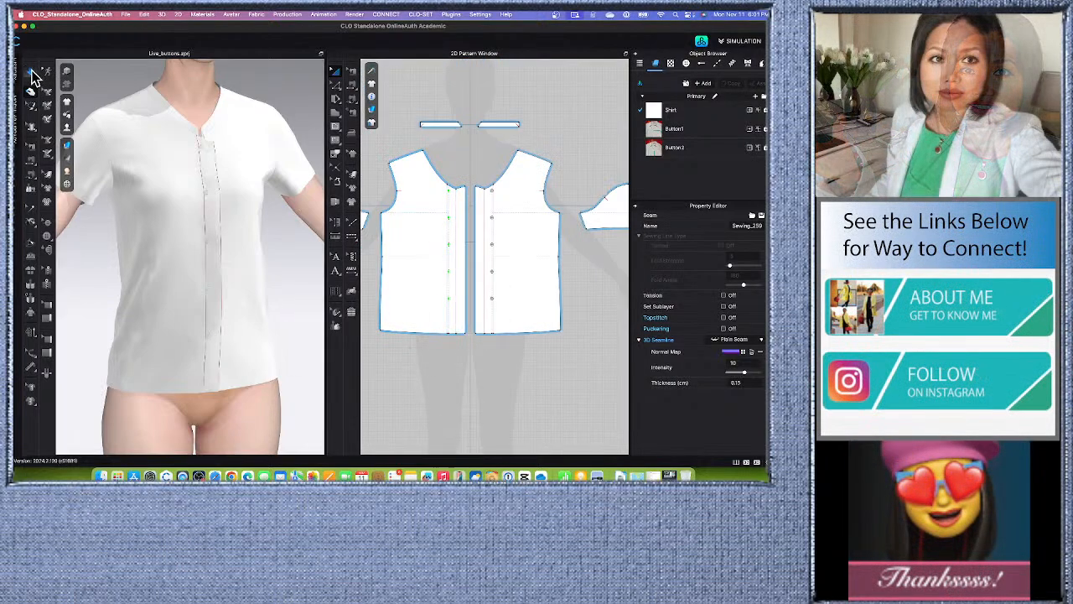
Step: Strengthen all the shirt's pattern pieces and simulate them on the avatar
left_click(31, 174)
scroll(363, 206, "down", 2)
scroll(452, 215, "down", 5)
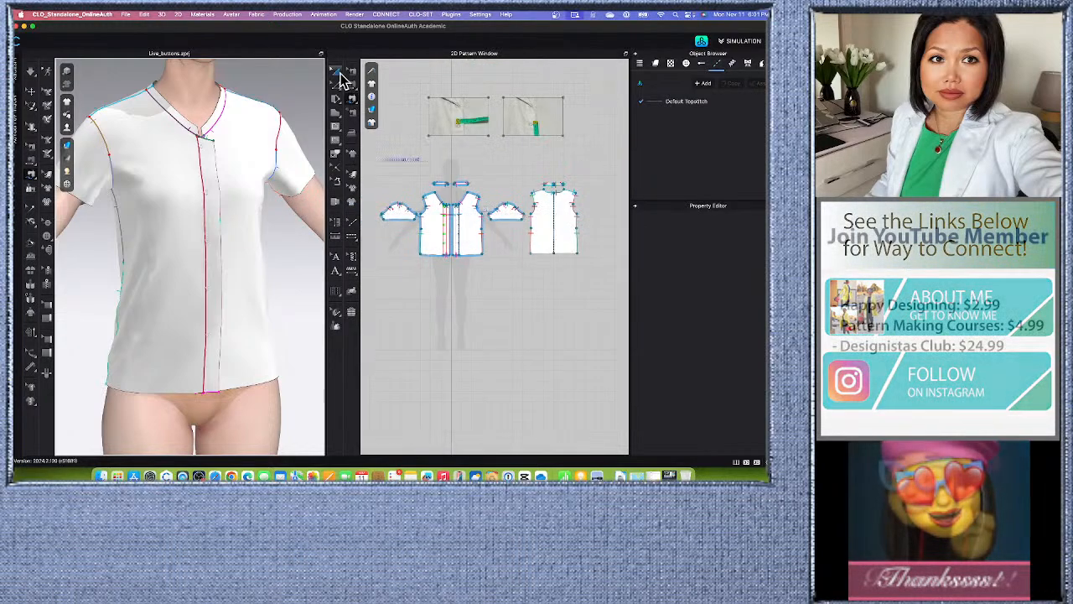
left_click(336, 72)
scroll(459, 242, "down", 4)
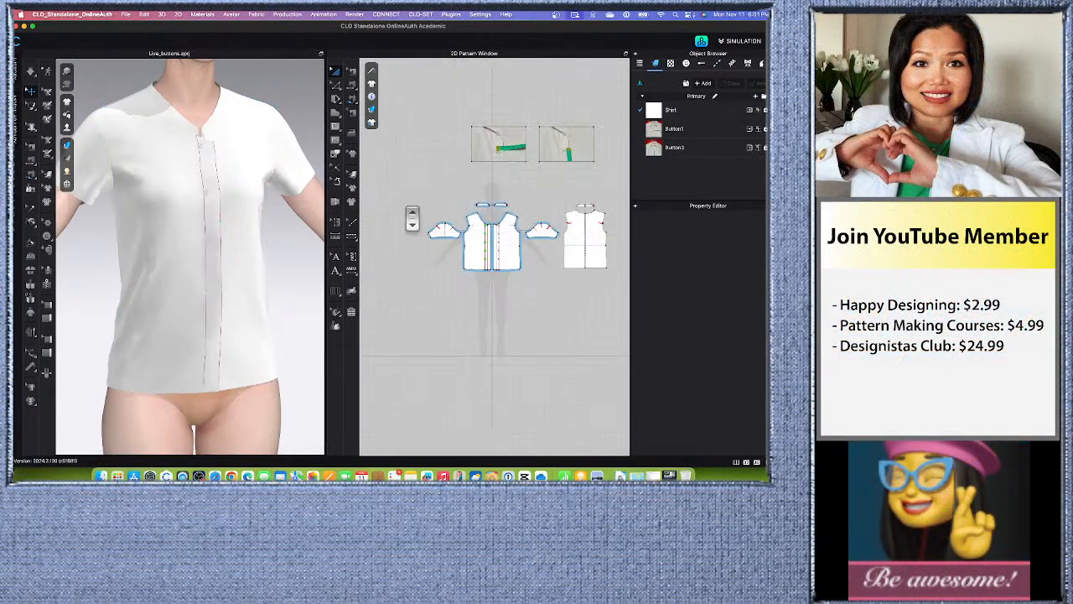
key("super+a")
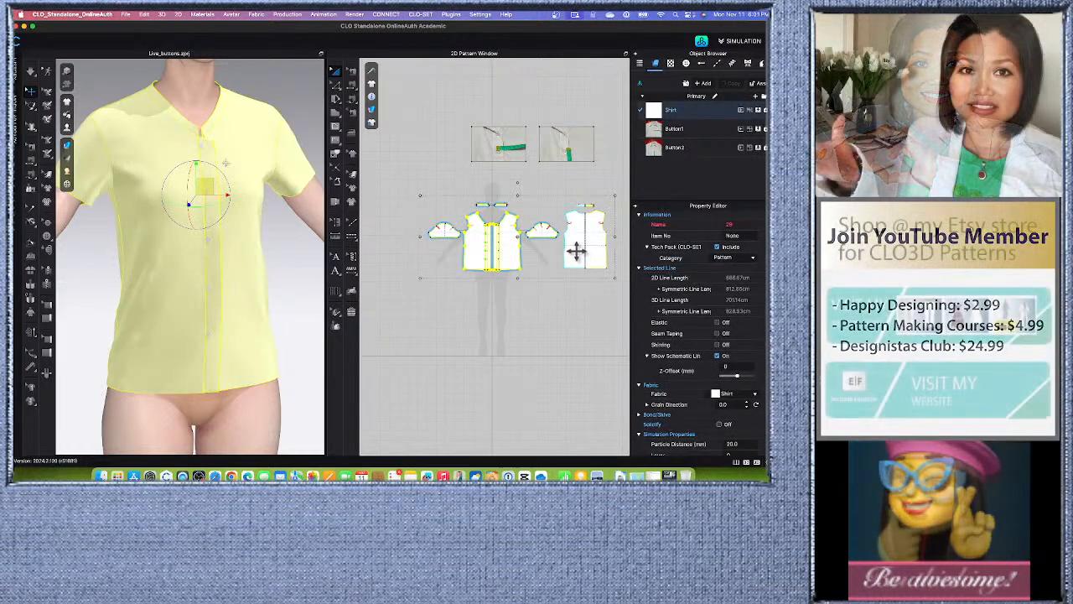
right_click(578, 252)
left_click(624, 295)
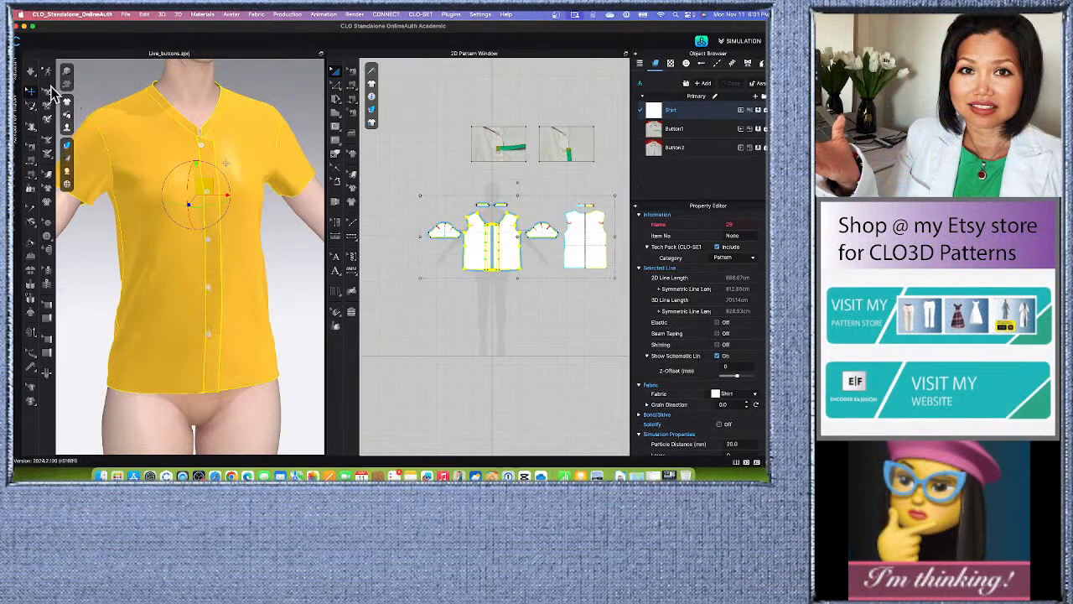
left_click(31, 74)
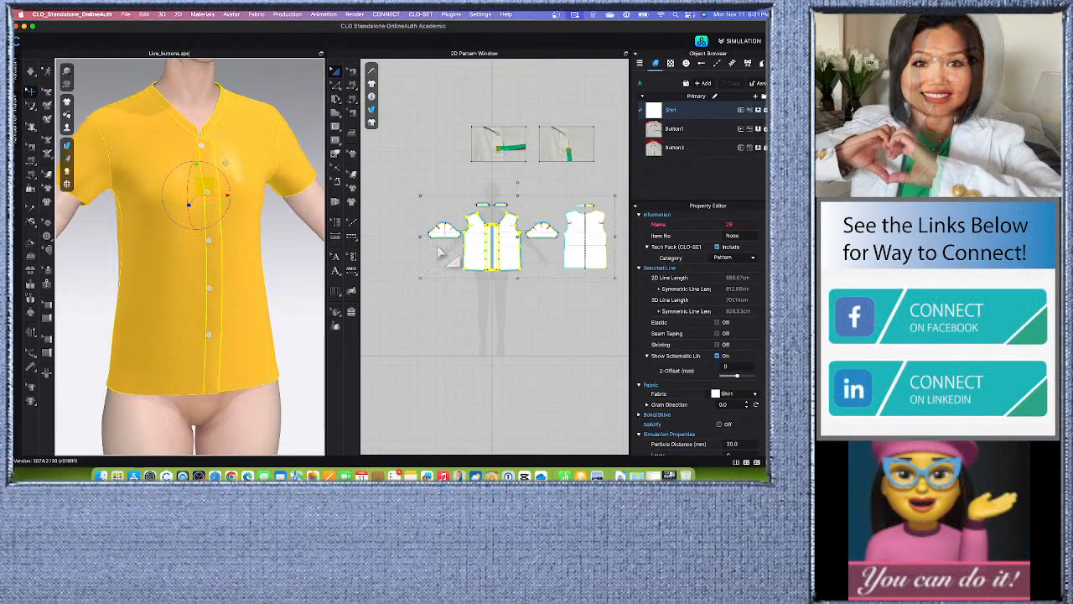
Step: Remove the strengthening from all pattern pieces and hide the garment's internal lines on the avatar
right_click(509, 245)
left_click(535, 294)
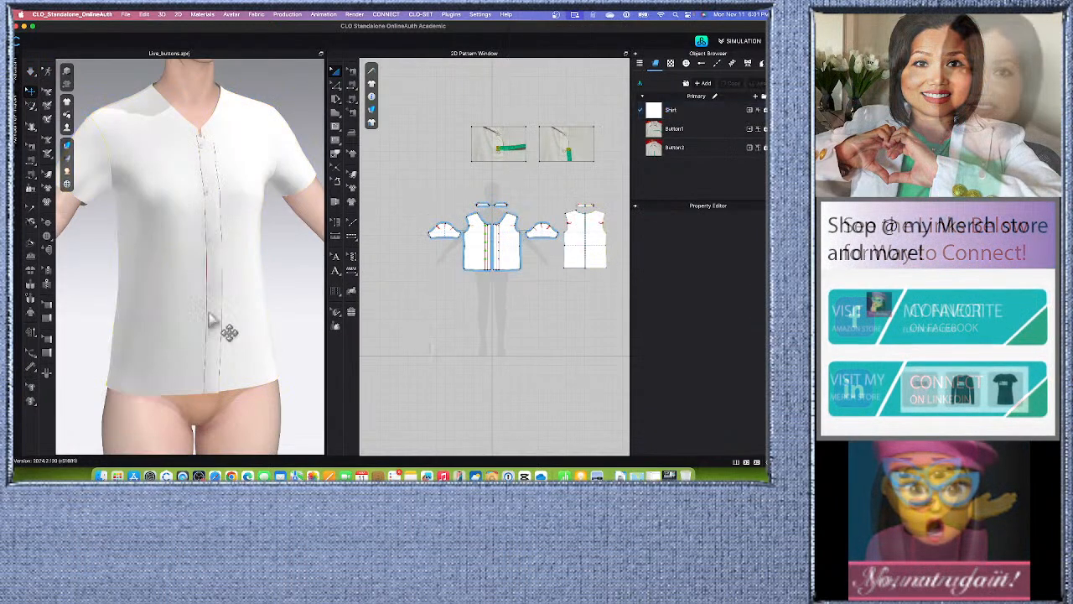
scroll(213, 316, "down", 3)
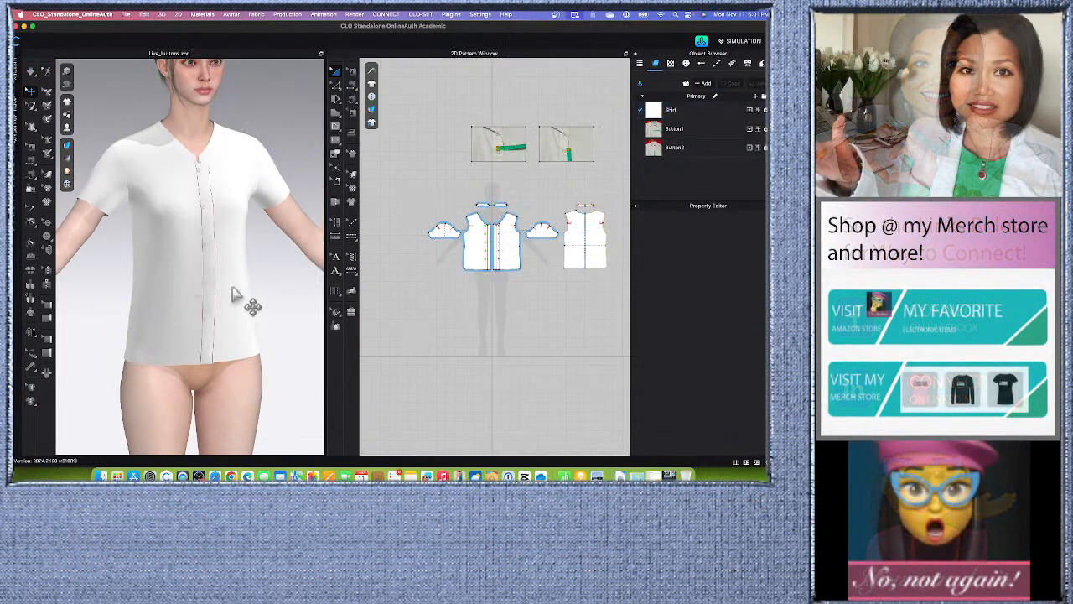
left_click(67, 102)
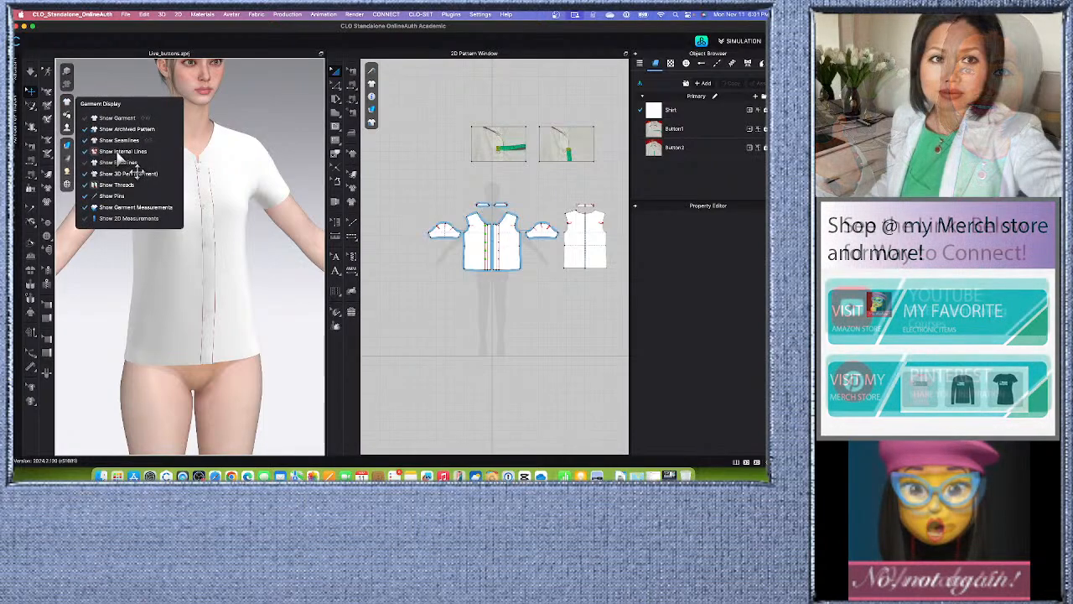
Step: Examine the buttoned placket edge up close and across the whole shirt, along with the front patterns
scroll(284, 275, "up", 5)
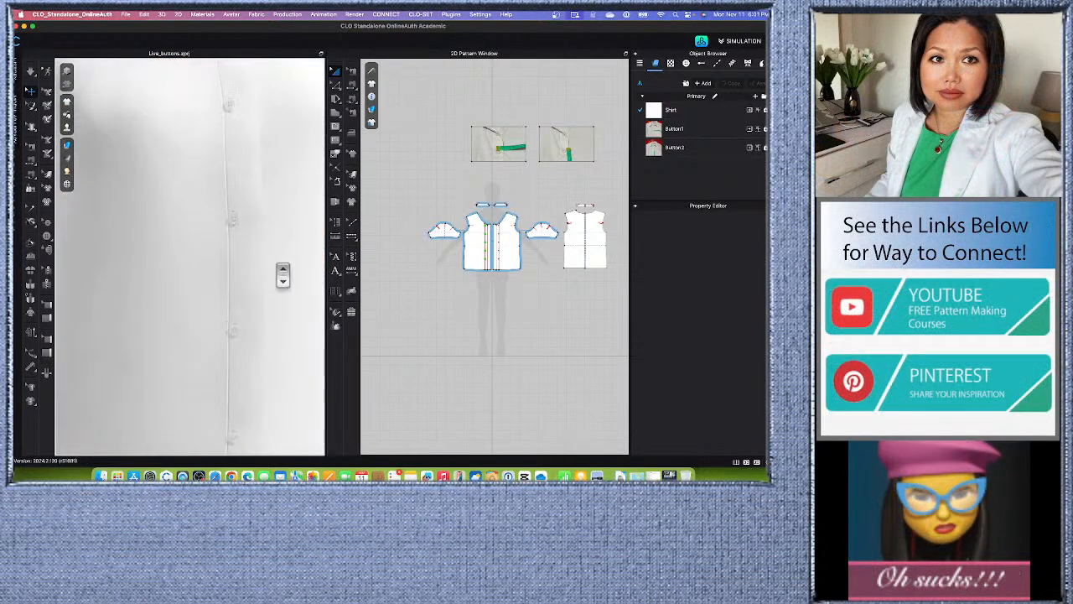
scroll(282, 275, "down", 4)
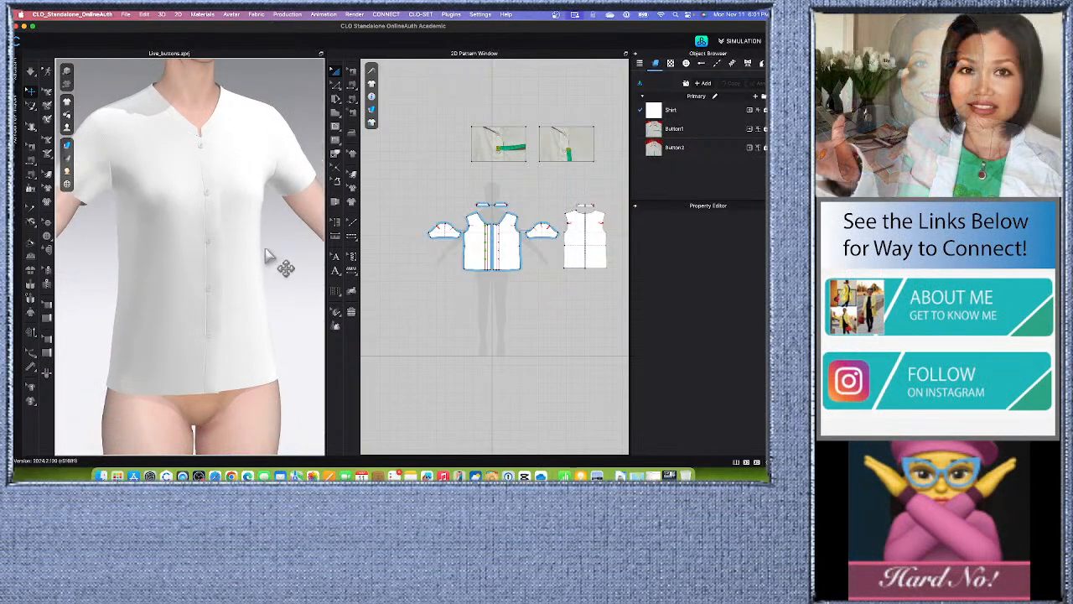
scroll(243, 267, "up", 2)
scroll(241, 267, "up", 3)
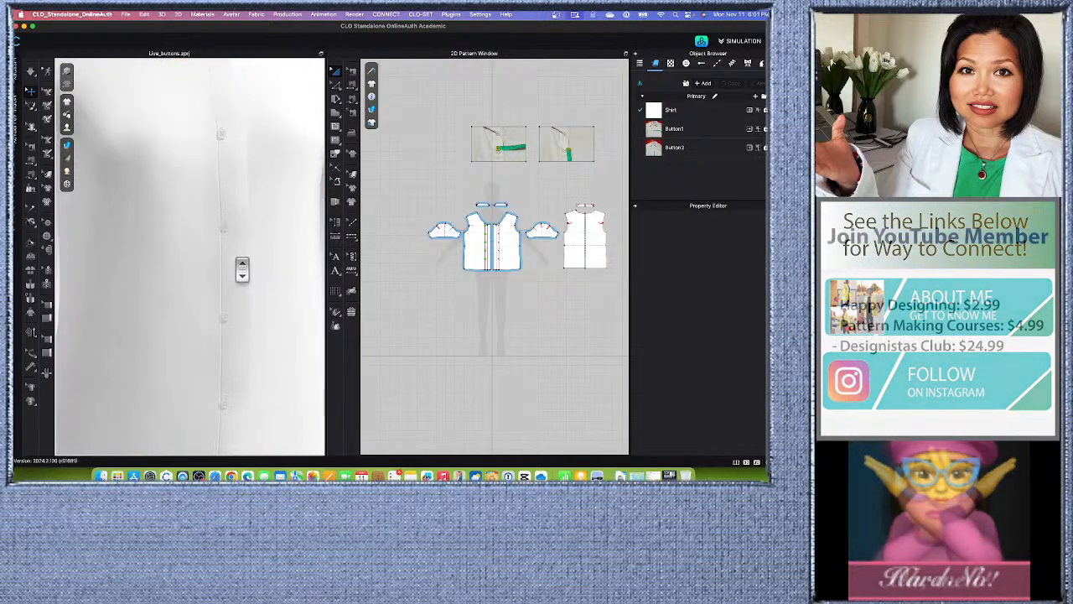
scroll(242, 268, "down", 5)
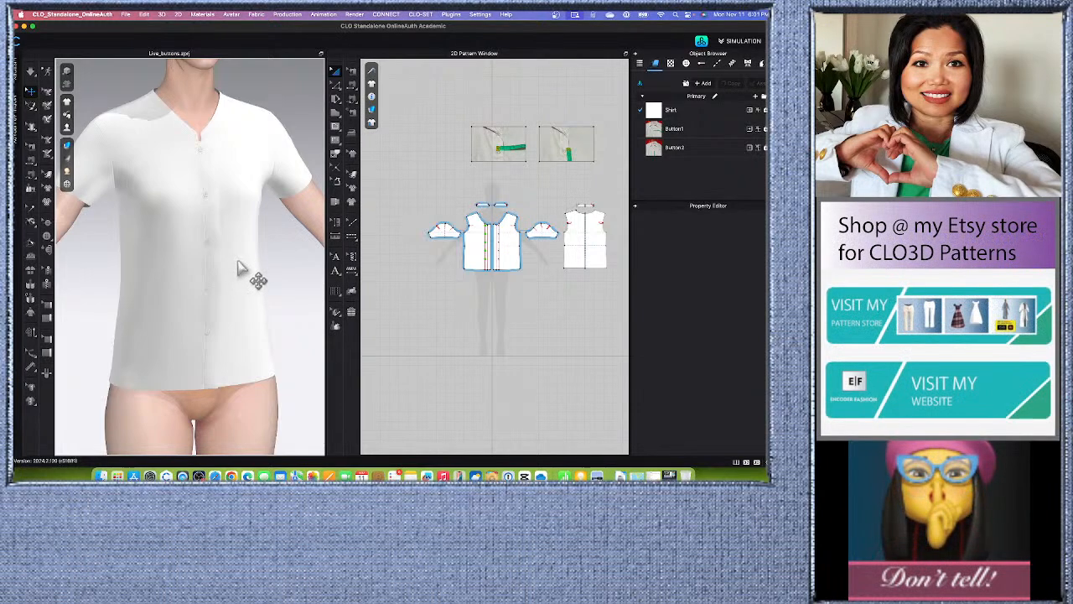
scroll(464, 241, "up", 5)
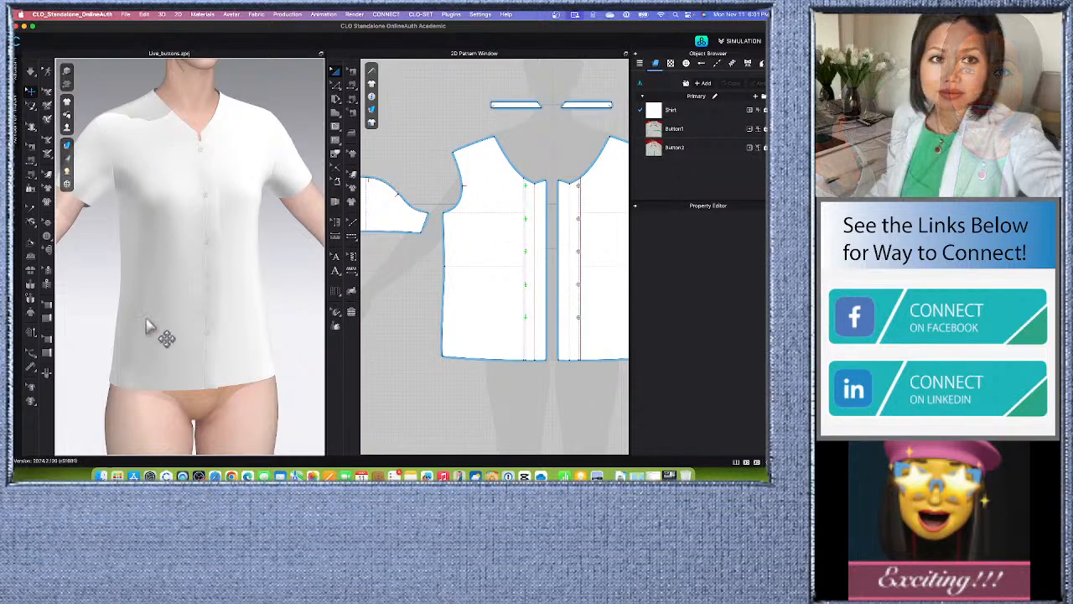
Step: Examine the whole shirt on the avatar together with the complete pattern layout and the two button reference images
scroll(191, 261, "up", 5)
scroll(208, 277, "down", 5)
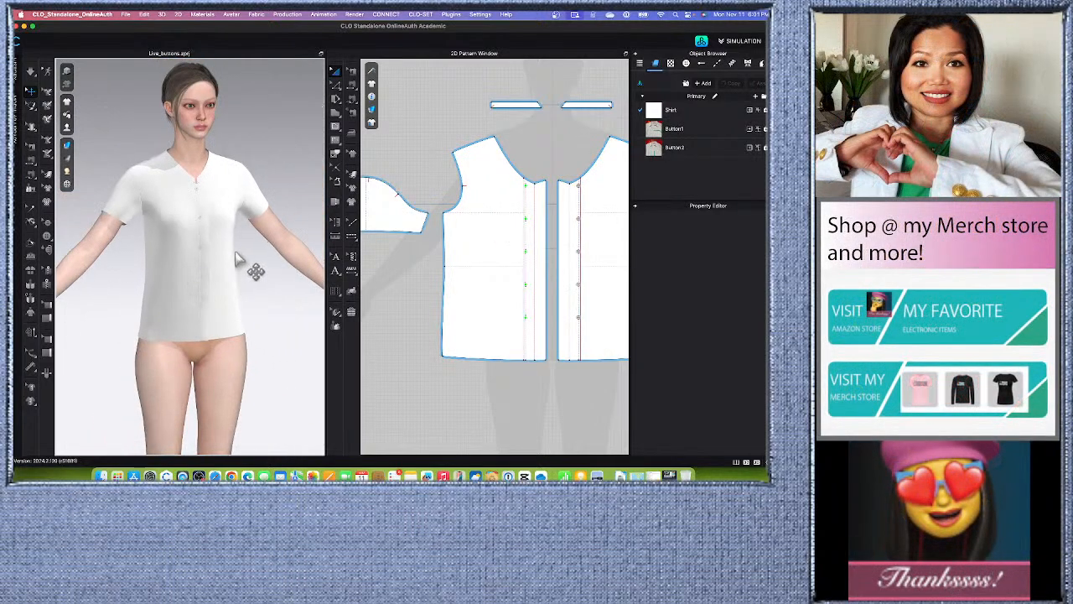
scroll(510, 256, "down", 3)
scroll(522, 247, "down", 3)
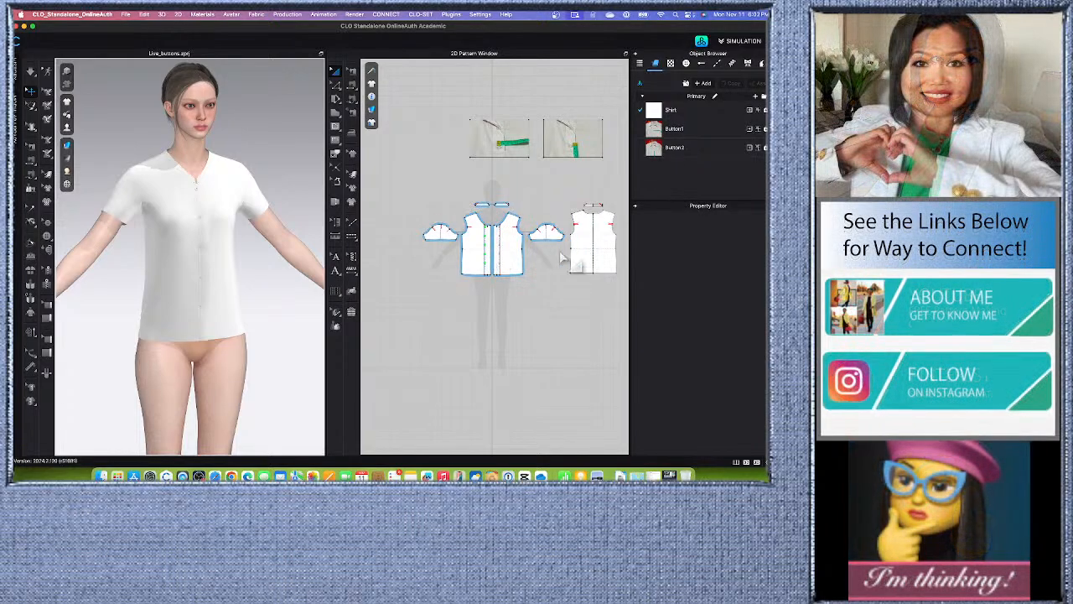
scroll(575, 268, "up", 3)
scroll(476, 261, "down", 4)
scroll(494, 256, "down", 2)
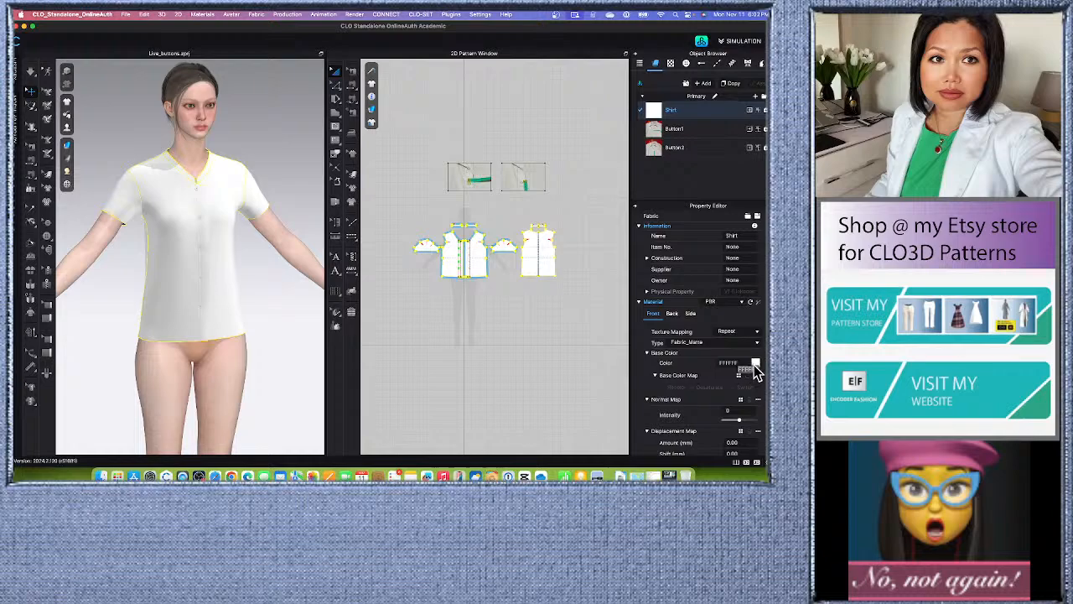
Step: Set the Shirt fabric's base color to light grey DDDDDD (RGB 221, 221, 221), apply it and deselect the fabric
left_click(756, 364)
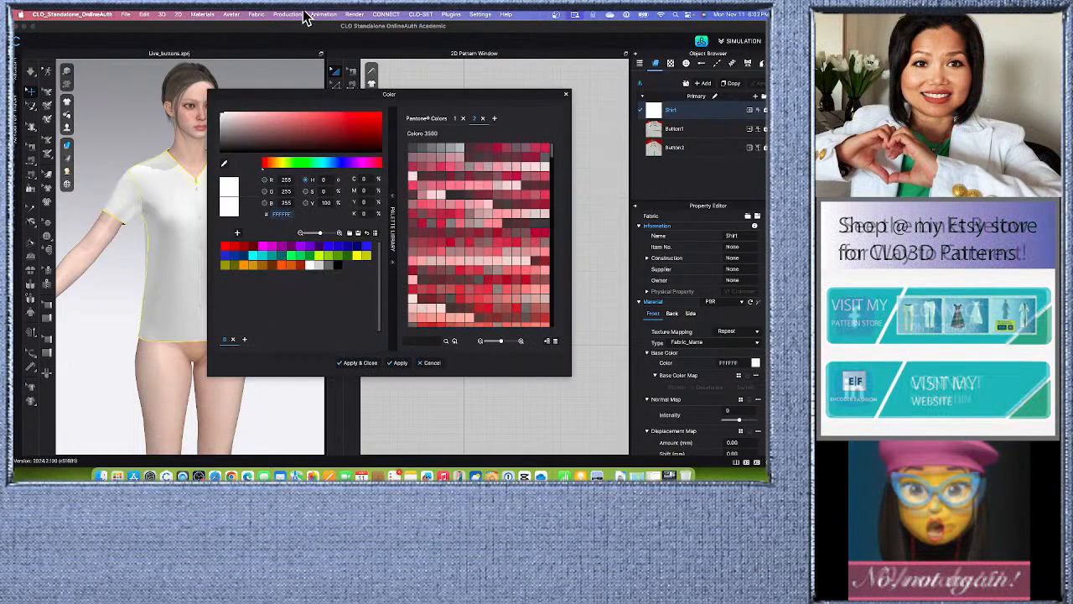
left_click_drag(479, 102, 551, 102)
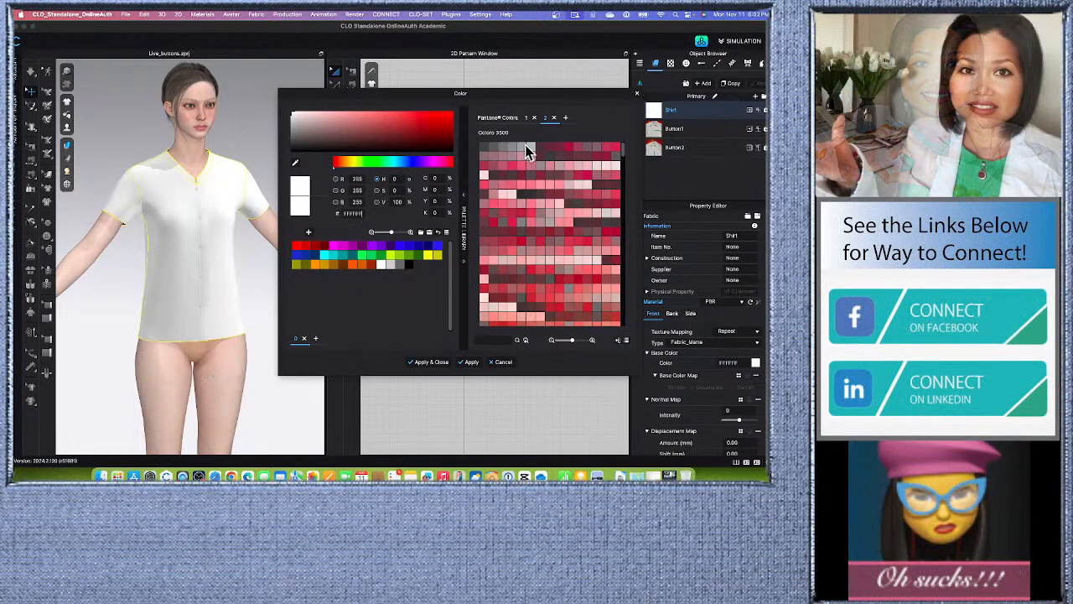
left_click(529, 145)
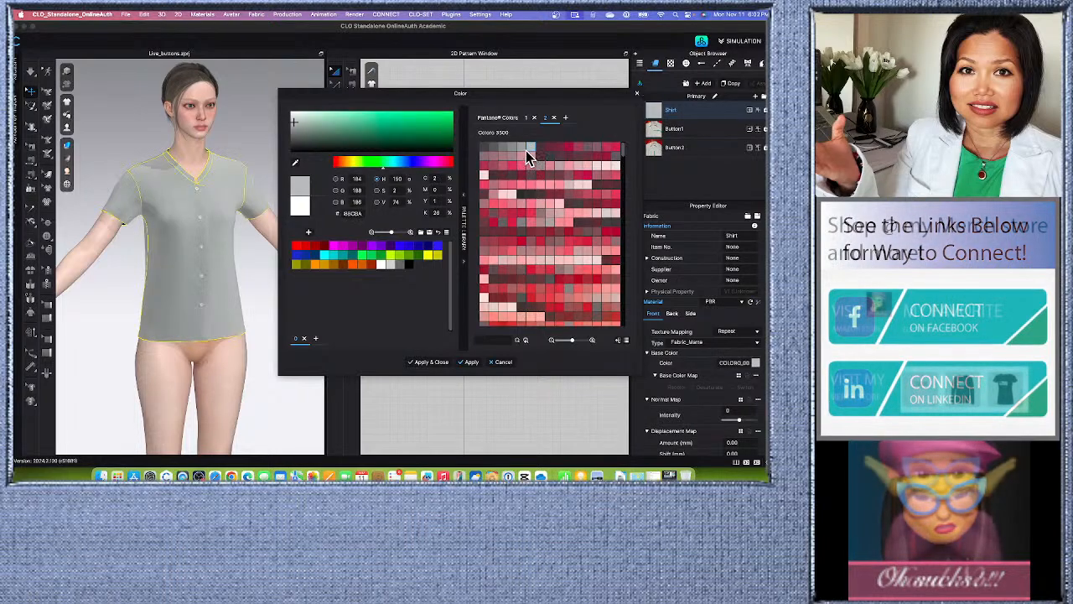
left_click(524, 146)
left_click(532, 146)
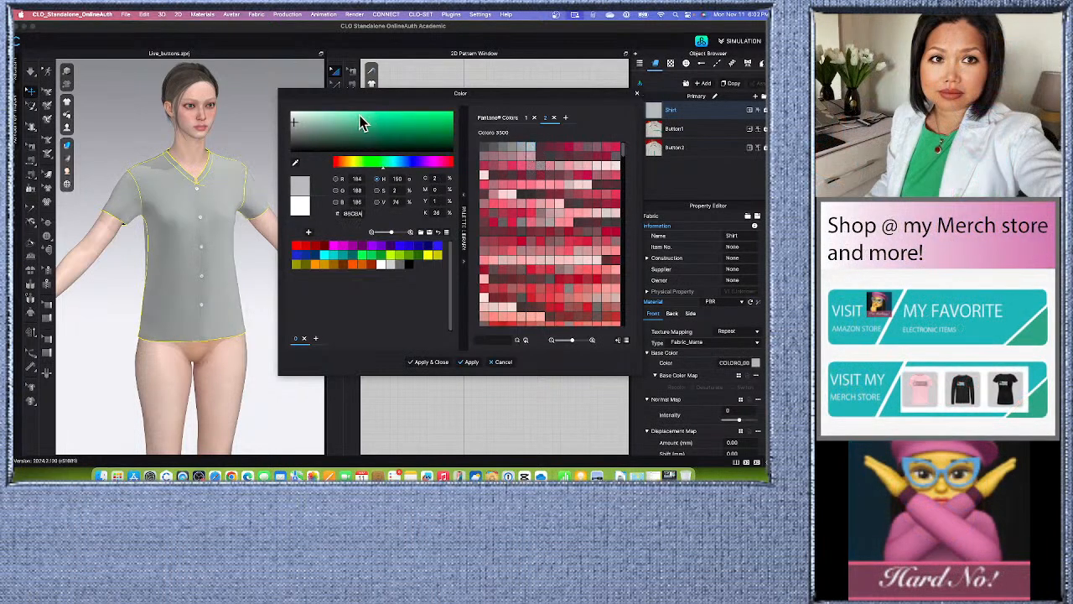
left_click(295, 123)
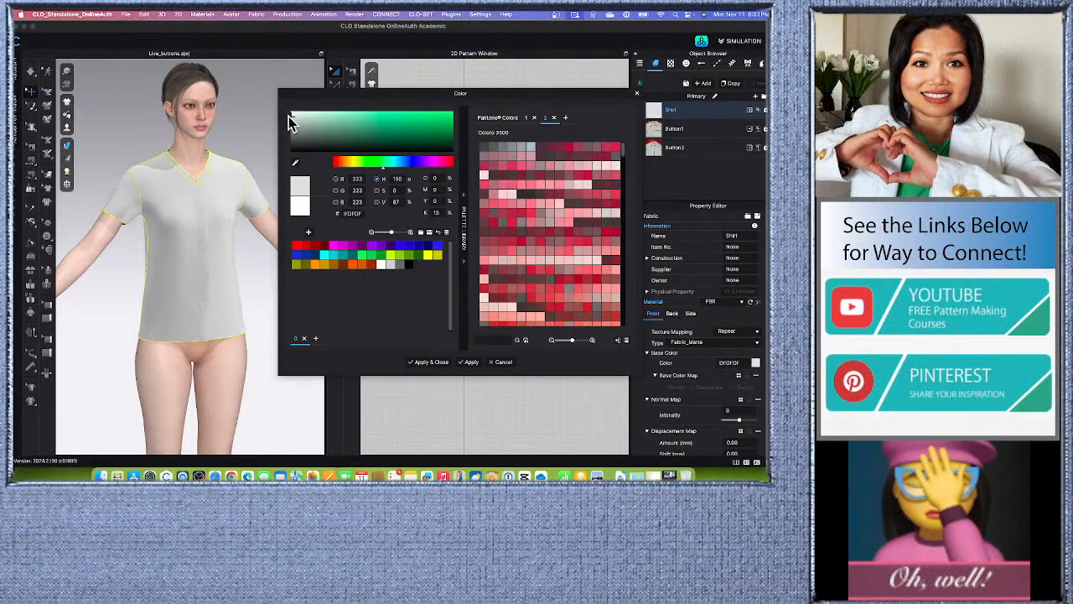
left_click(289, 123)
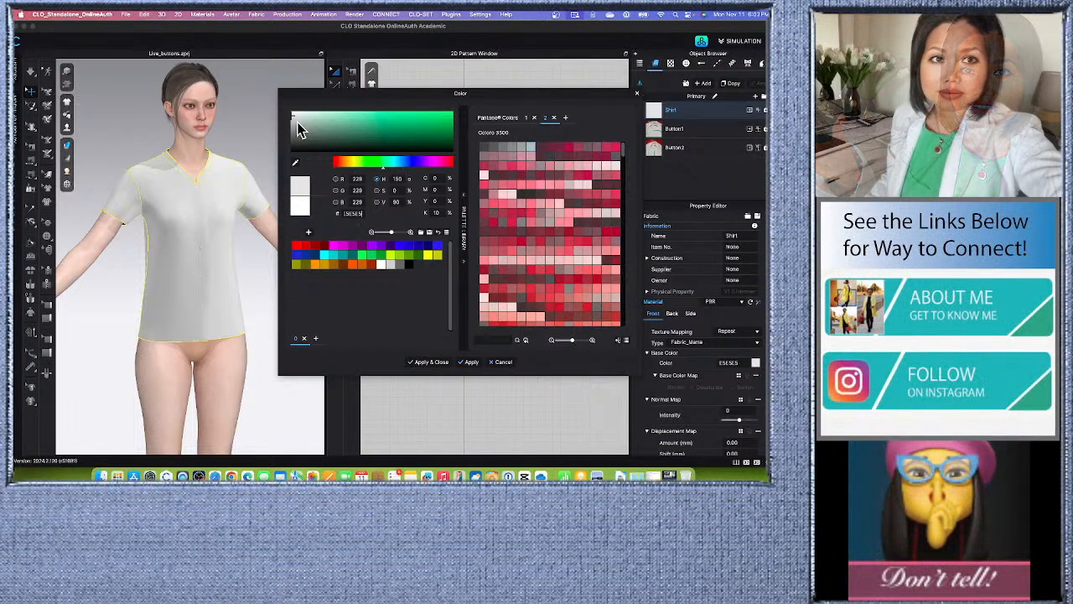
left_click(287, 115)
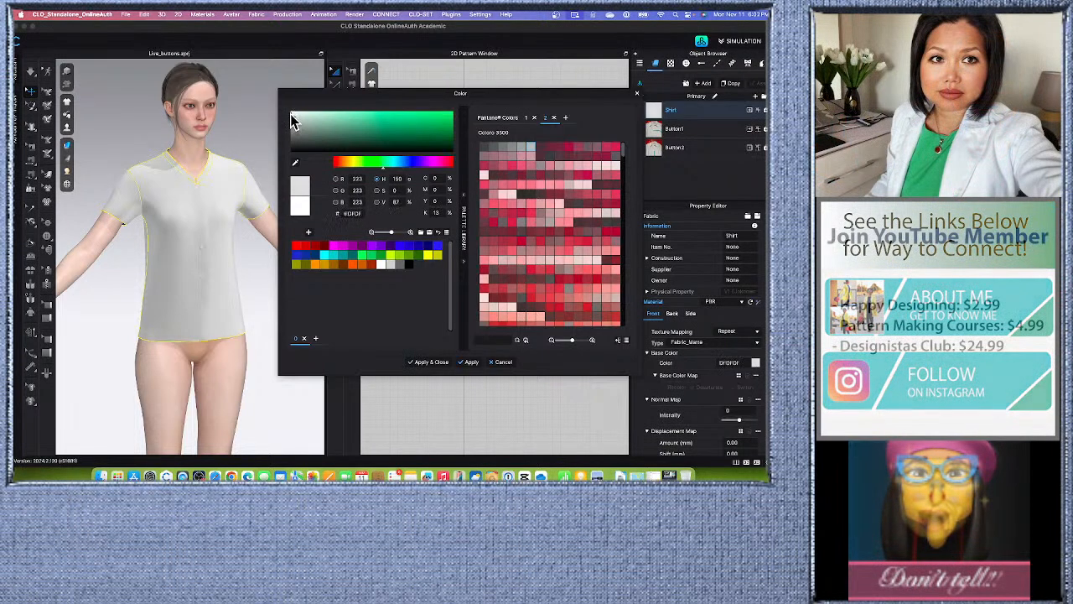
left_click(289, 123)
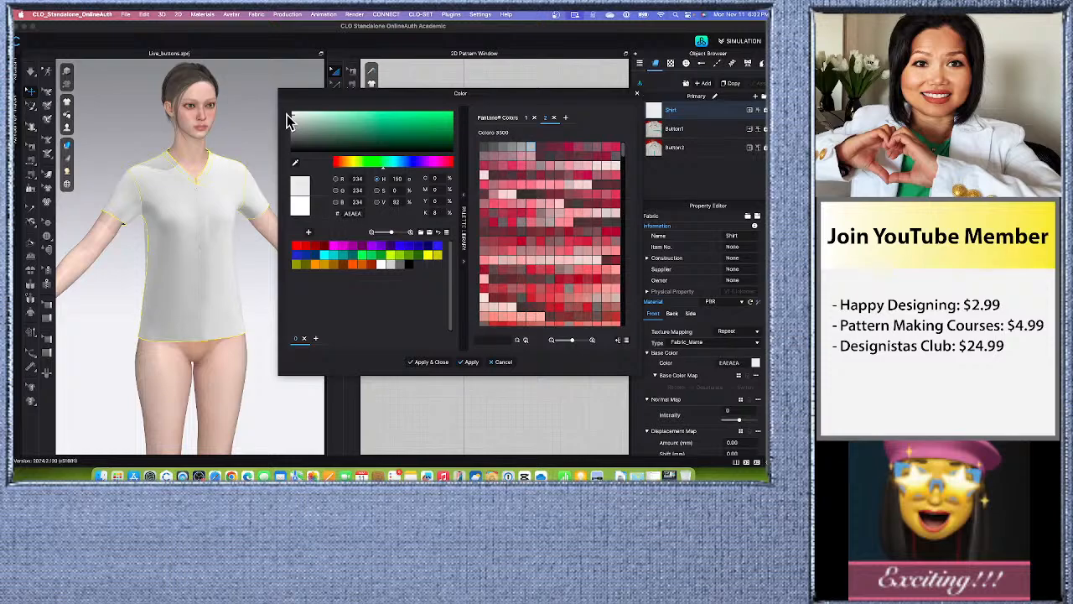
left_click_drag(287, 115, 285, 117)
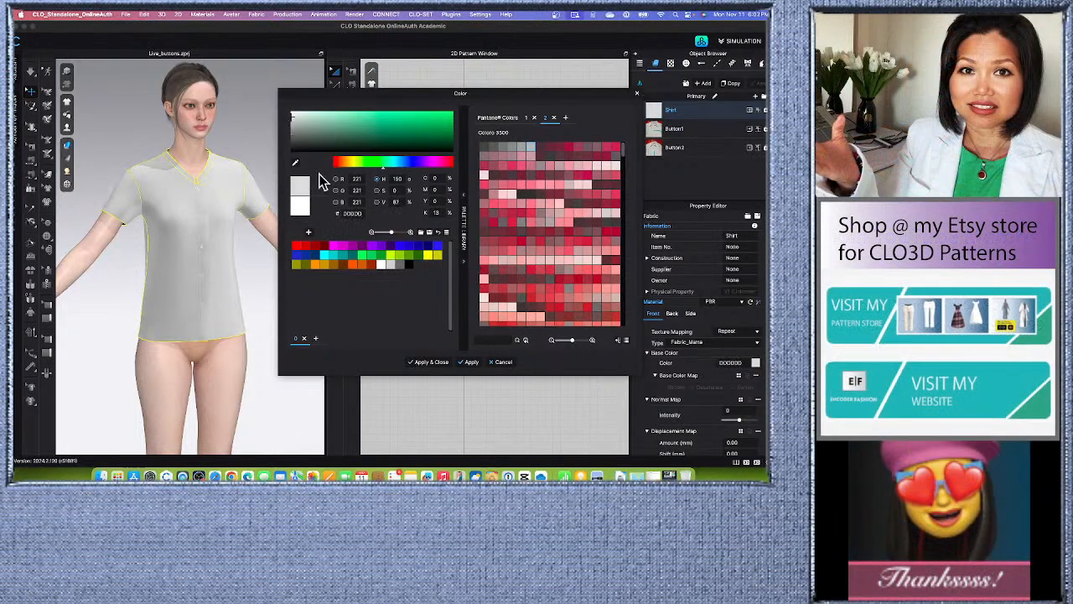
left_click(439, 361)
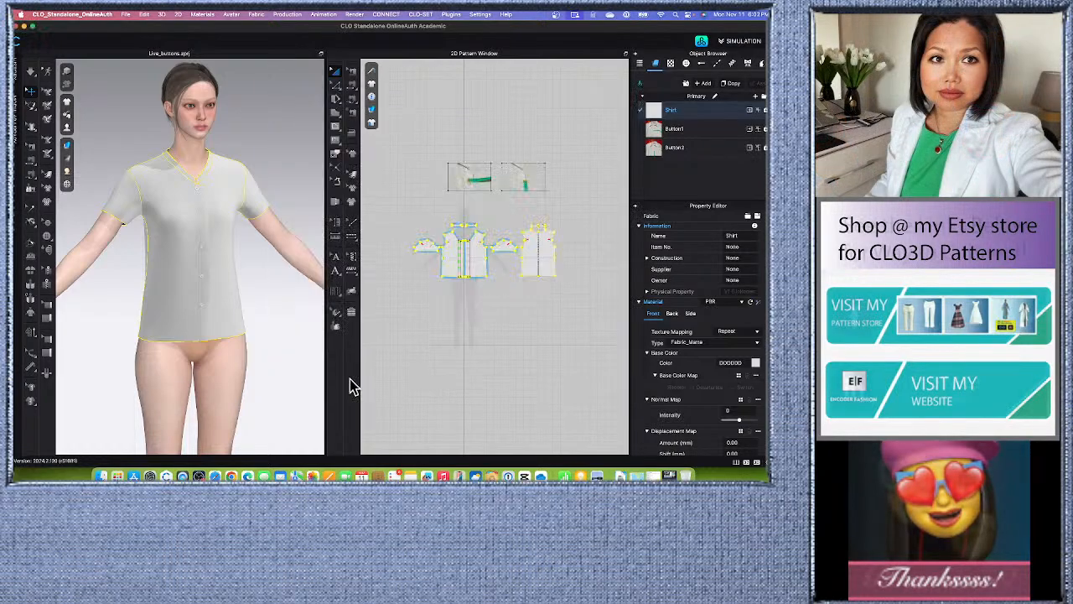
left_click(270, 291)
Step: Examine the buttons and the placket edge against the grey shirt, from the full front down to a single button and its buttonhole
scroll(264, 297, "up", 10)
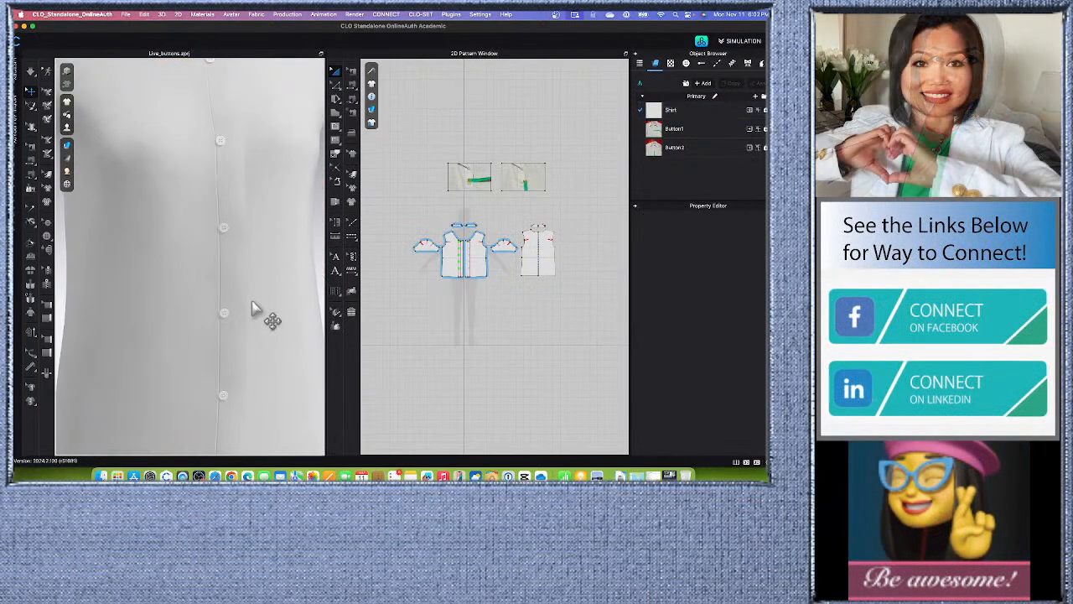
scroll(259, 311, "down", 10)
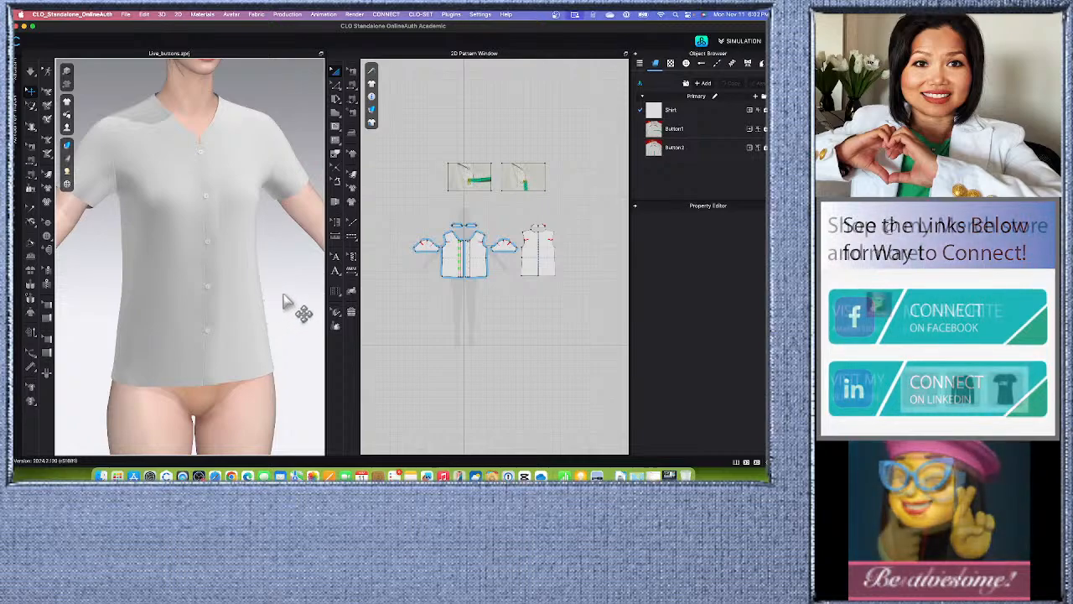
scroll(213, 335, "up", 8)
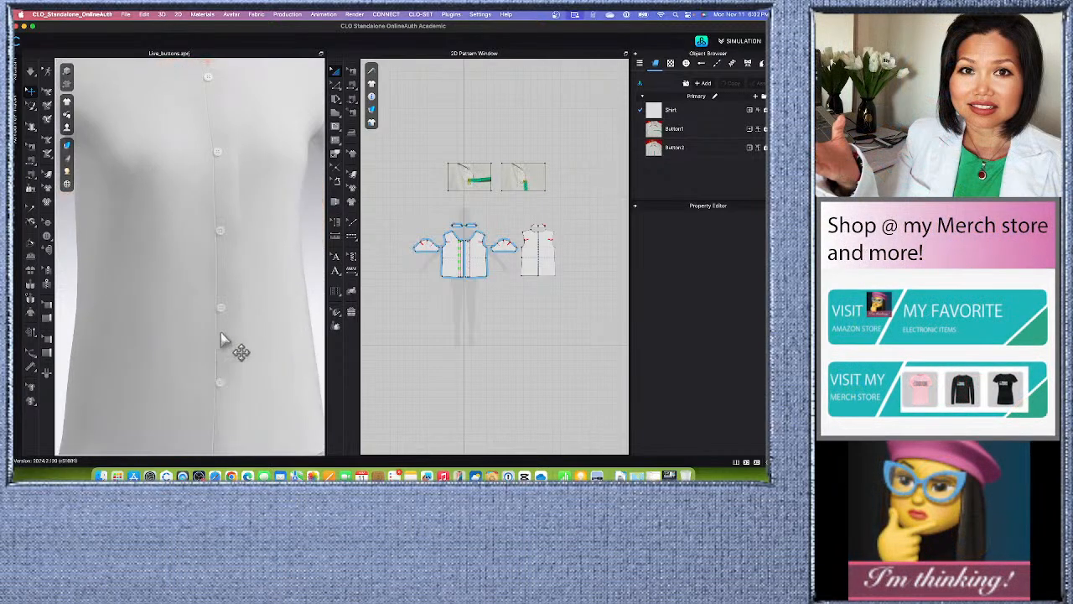
scroll(223, 335, "up", 4)
scroll(252, 167, "up", 4)
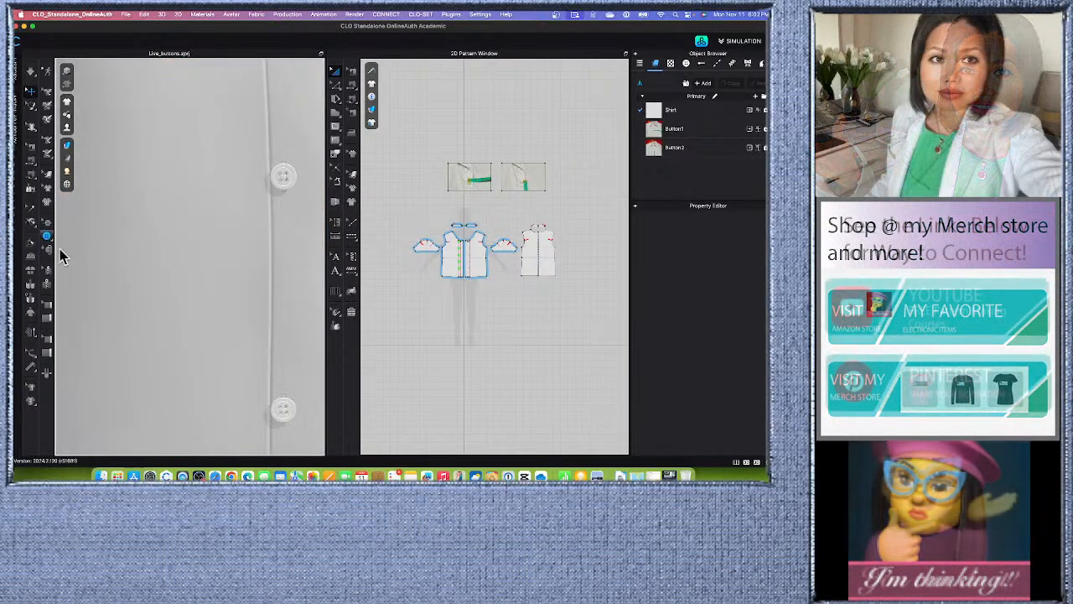
middle_click_drag(288, 251, 238, 294)
scroll(240, 240, "up", 3)
scroll(243, 248, "up", 3)
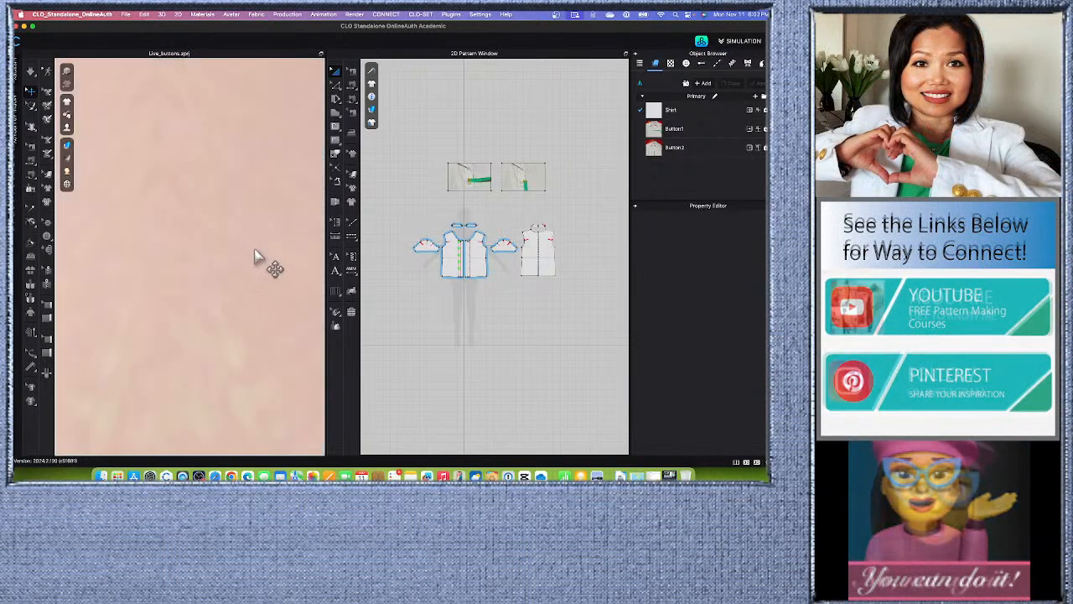
scroll(212, 268, "down", 3)
scroll(232, 253, "down", 1)
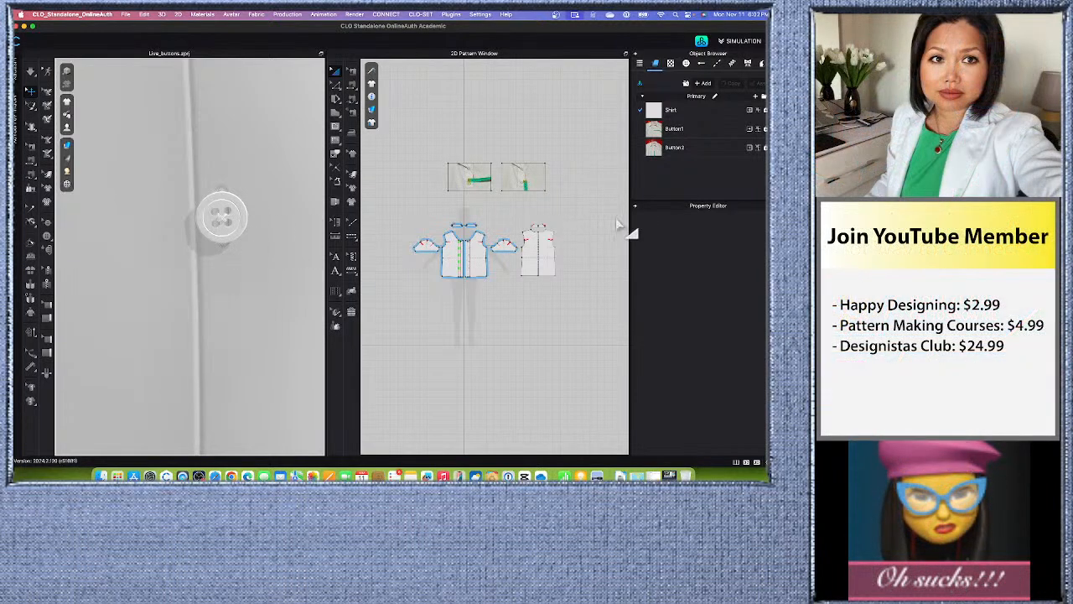
Step: Set the Default Buttonhole's base color to grey B4B4B4 (RGB 180, 180, 180)
left_click(705, 64)
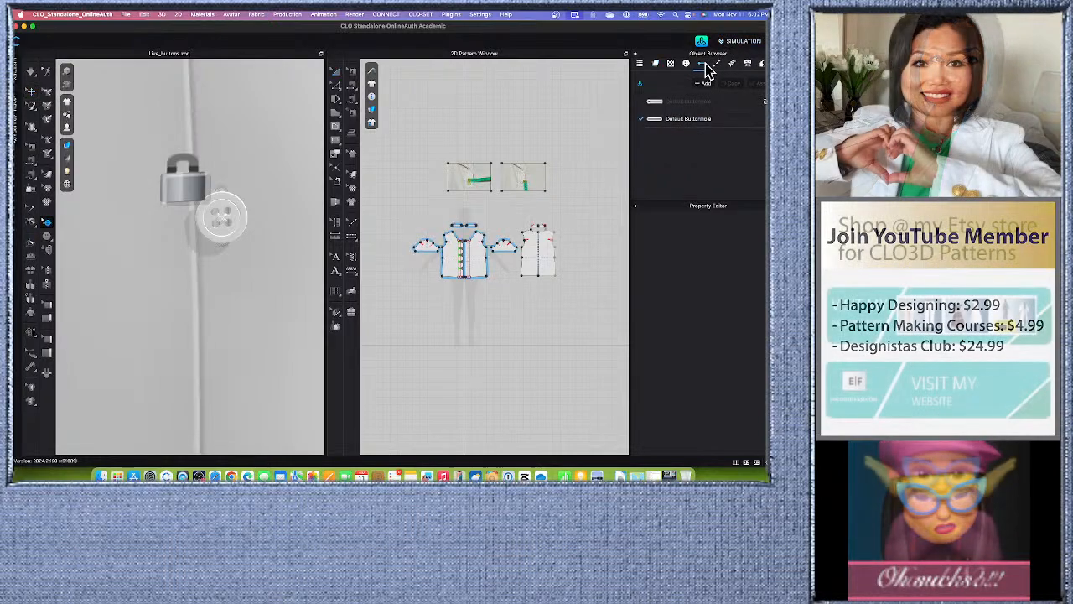
left_click(734, 119)
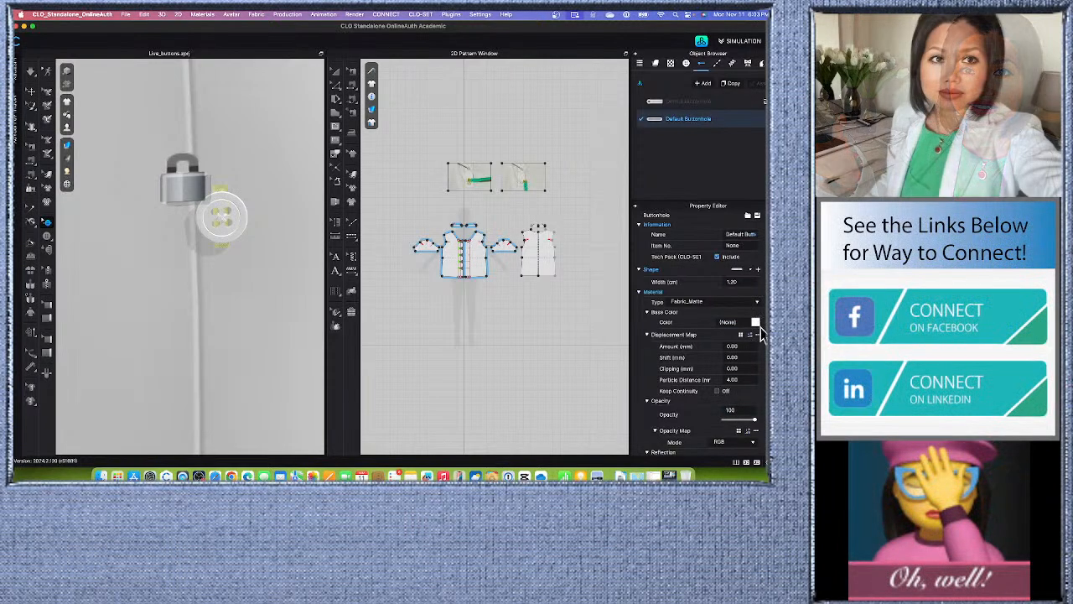
left_click(755, 322)
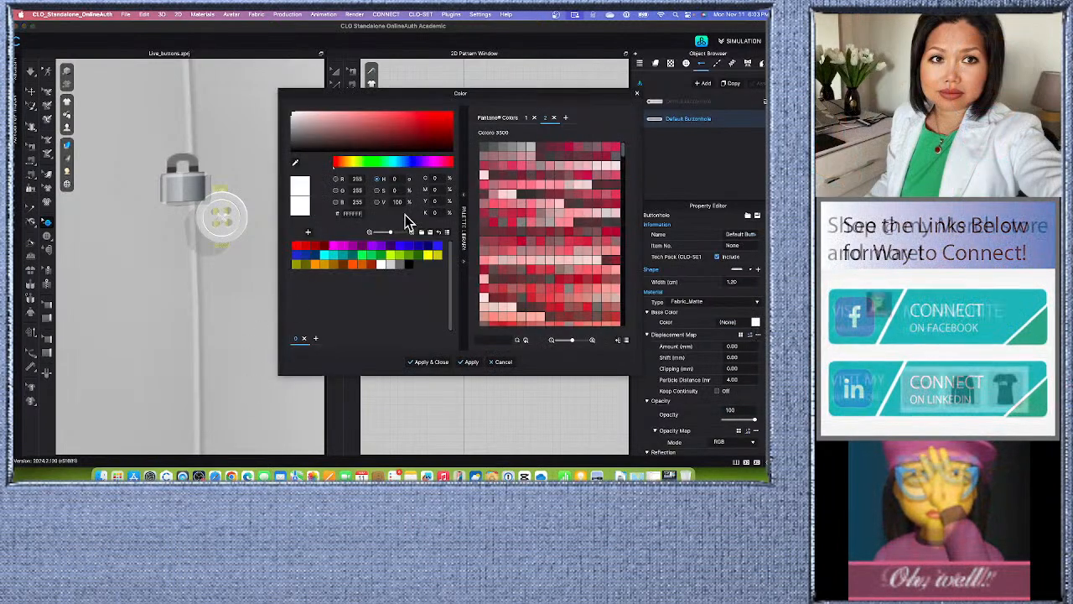
left_click(399, 265)
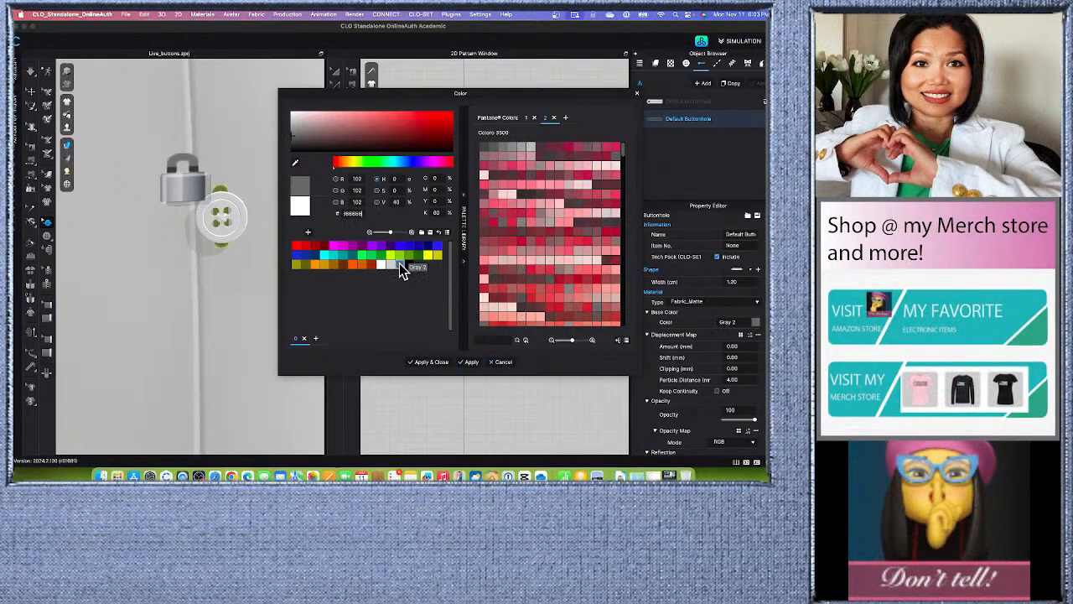
left_click_drag(293, 135, 291, 120)
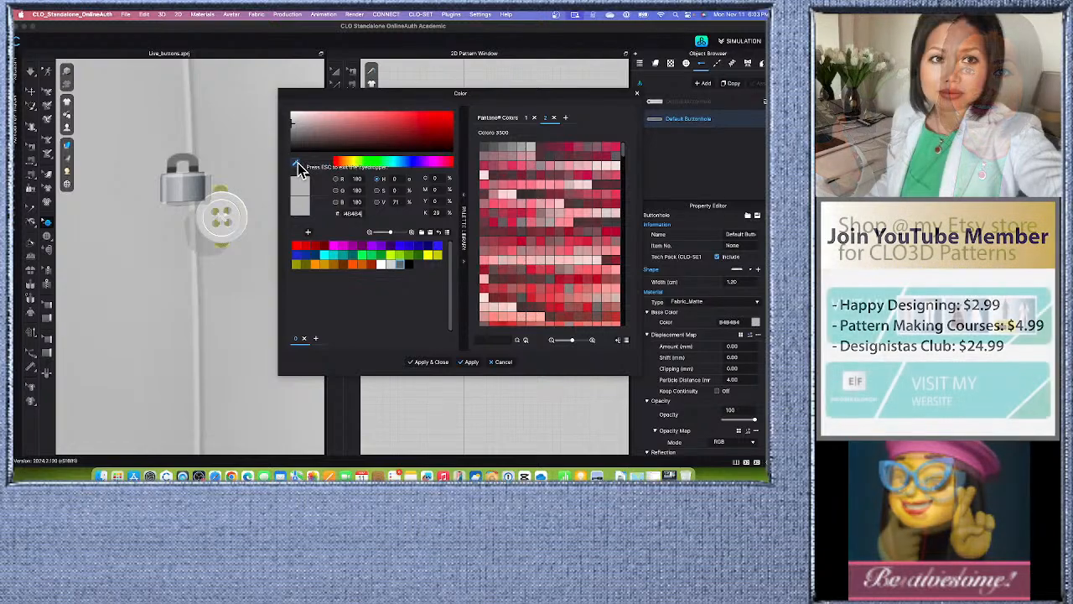
Step: Try to sample a color around the button with the eyedropper, and apply grey 8C8C8C (RGB 140, 140, 140)
left_click(298, 163)
key("Escape")
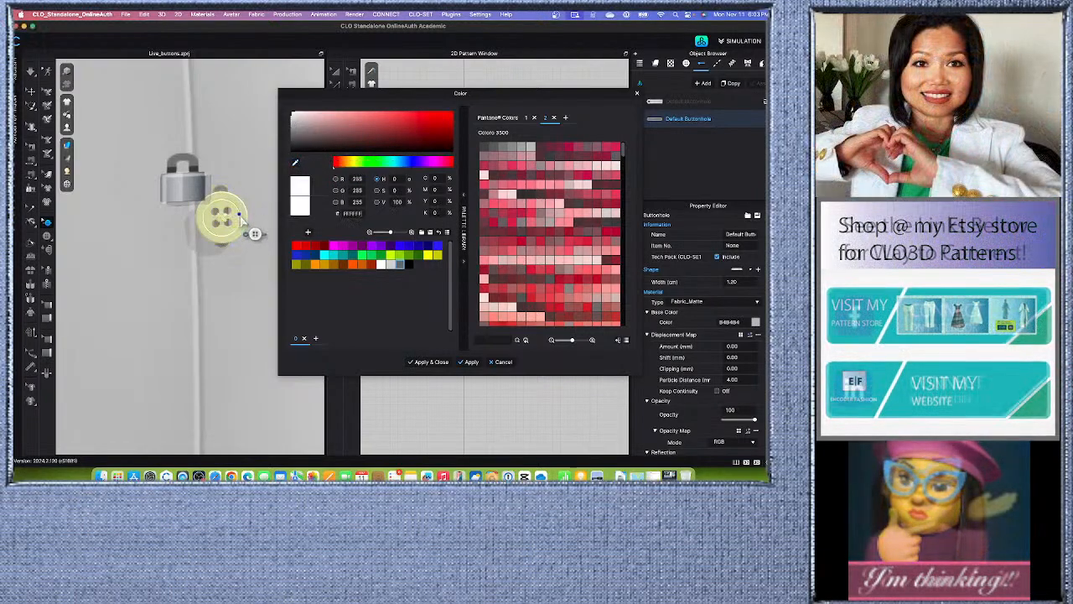
left_click(240, 217)
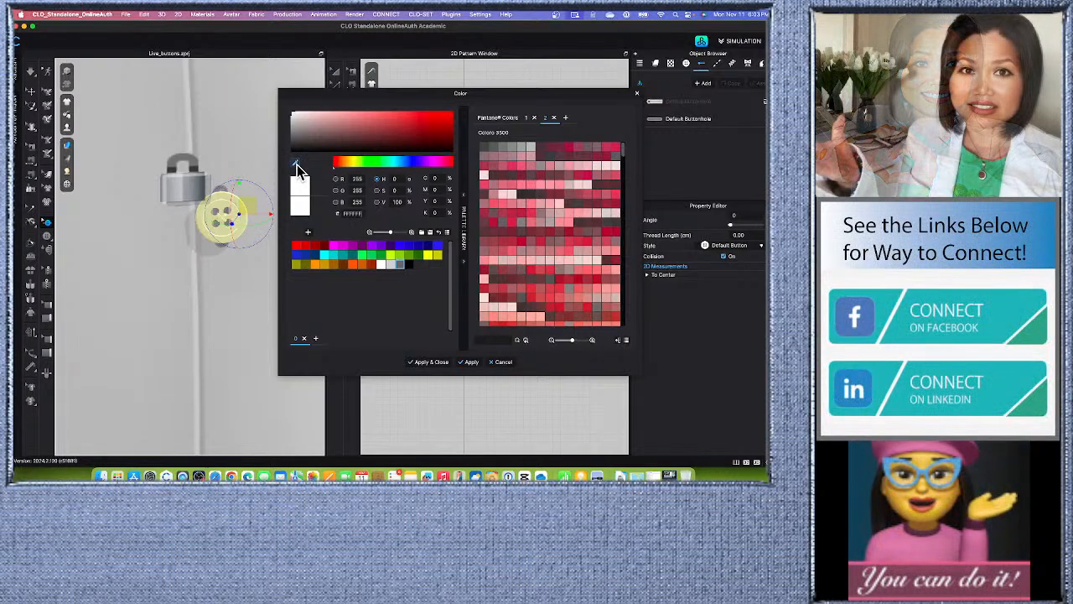
left_click(228, 184)
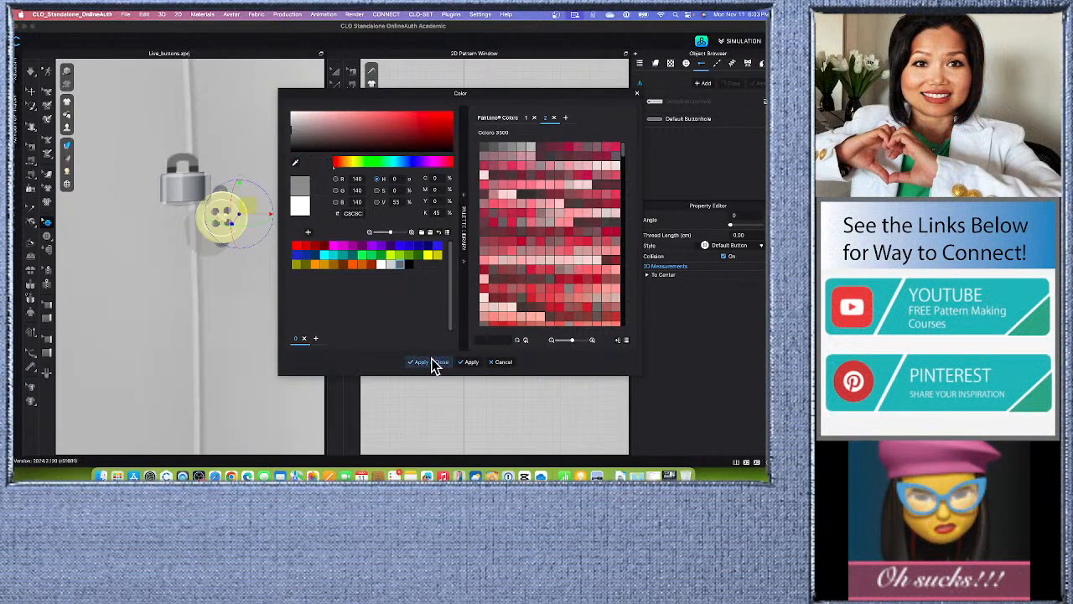
left_click(467, 363)
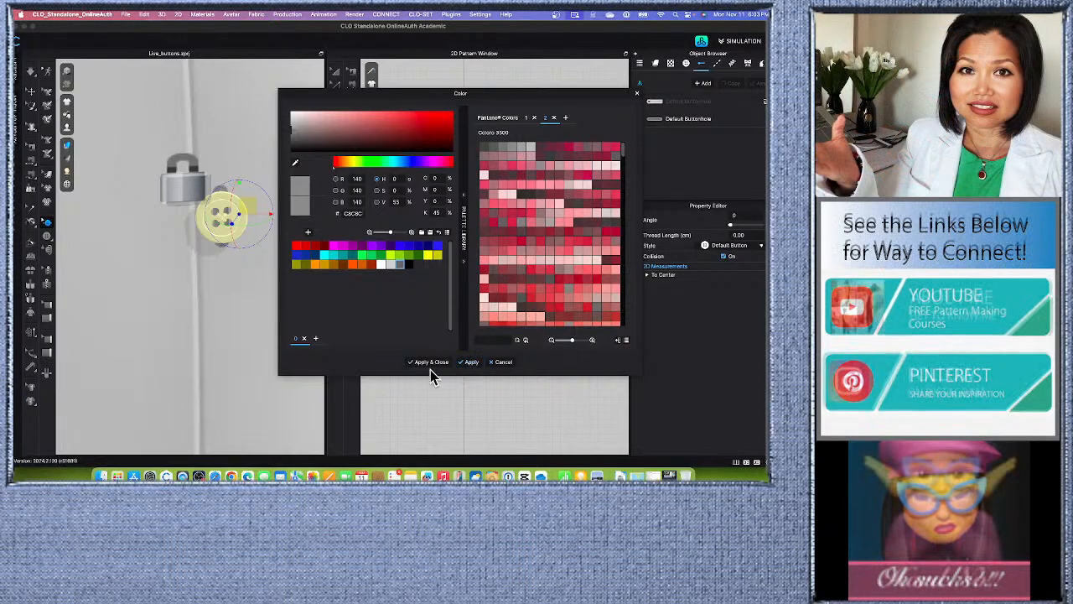
left_click(431, 363)
Step: Set the Default Button's base color to grey 999999 (RGB 153, 153, 153) and apply it
scroll(269, 274, "down", 2)
scroll(263, 279, "down", 6)
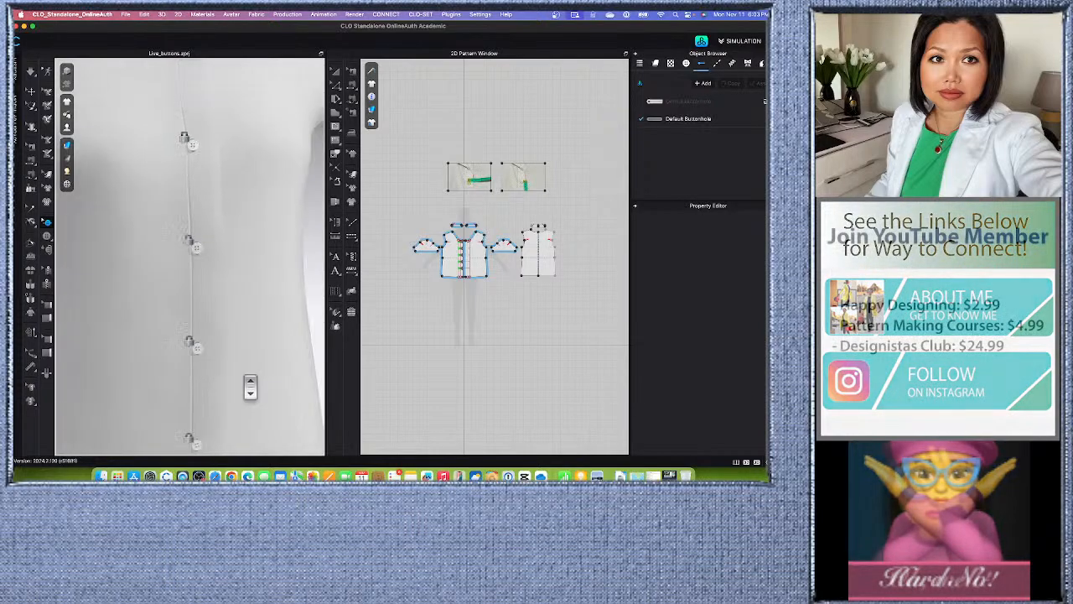
scroll(209, 382, "up", 5)
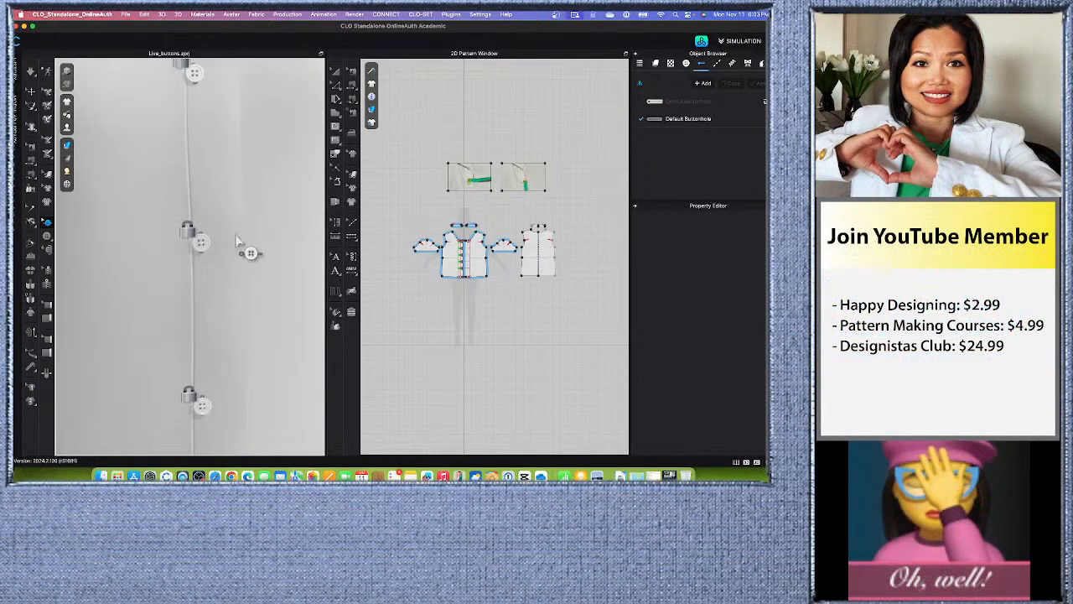
scroll(240, 247, "down", 4)
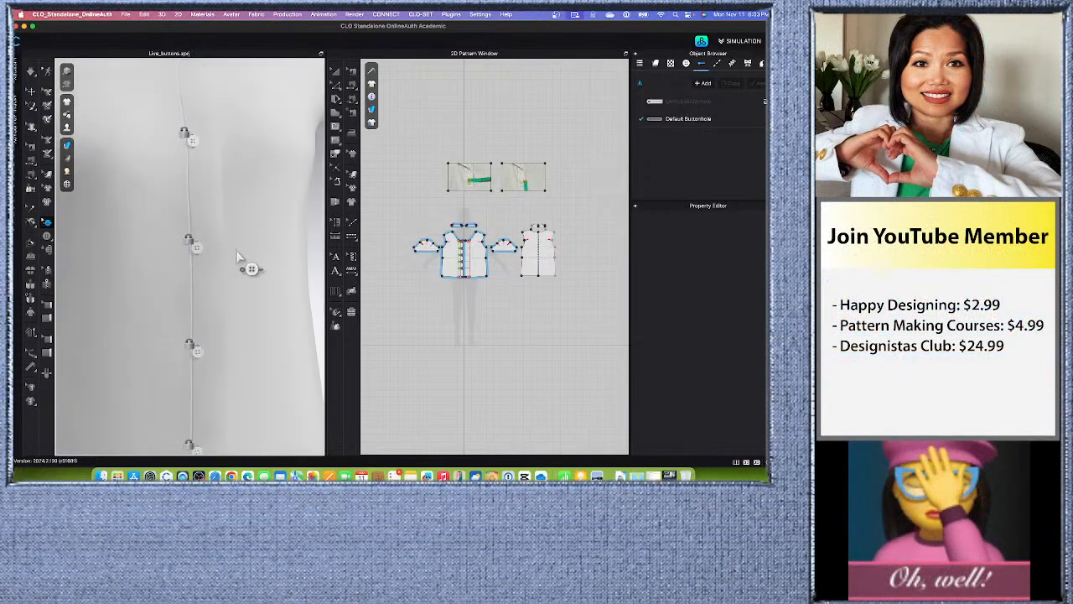
left_click(686, 64)
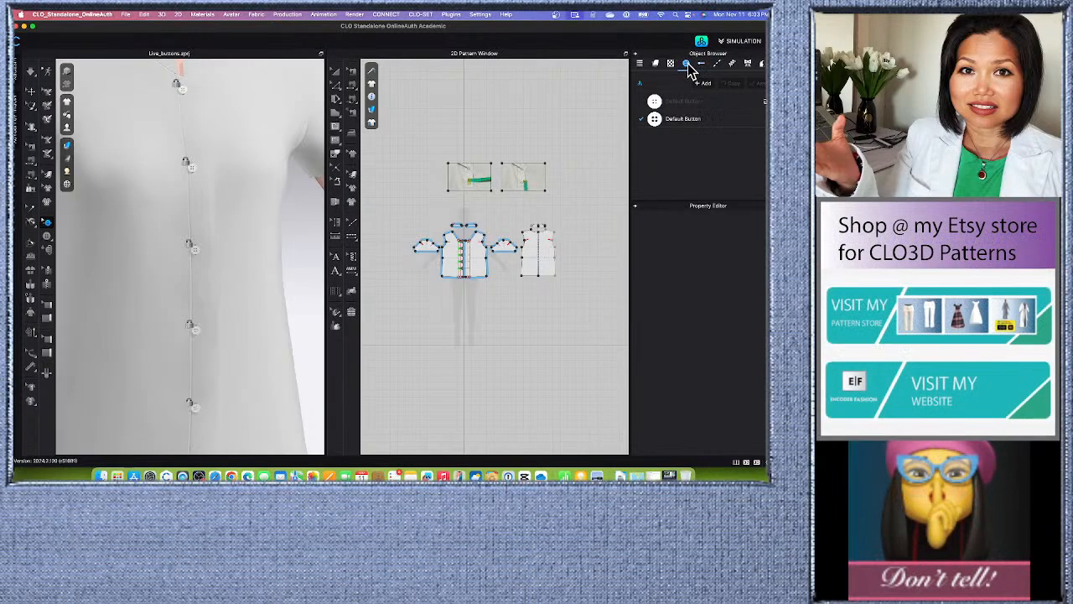
left_click(721, 124)
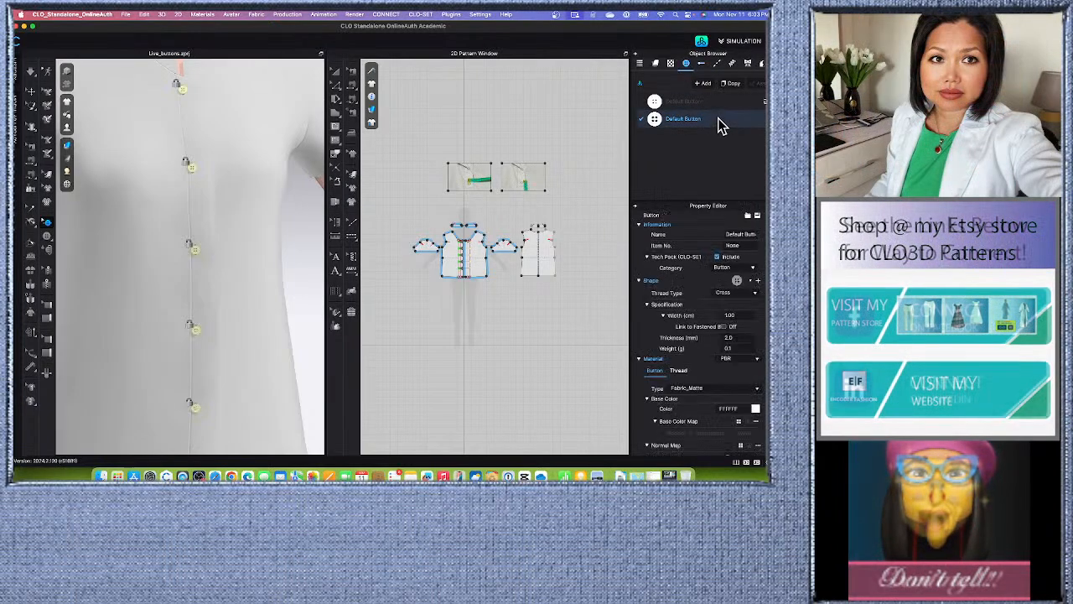
left_click(756, 409)
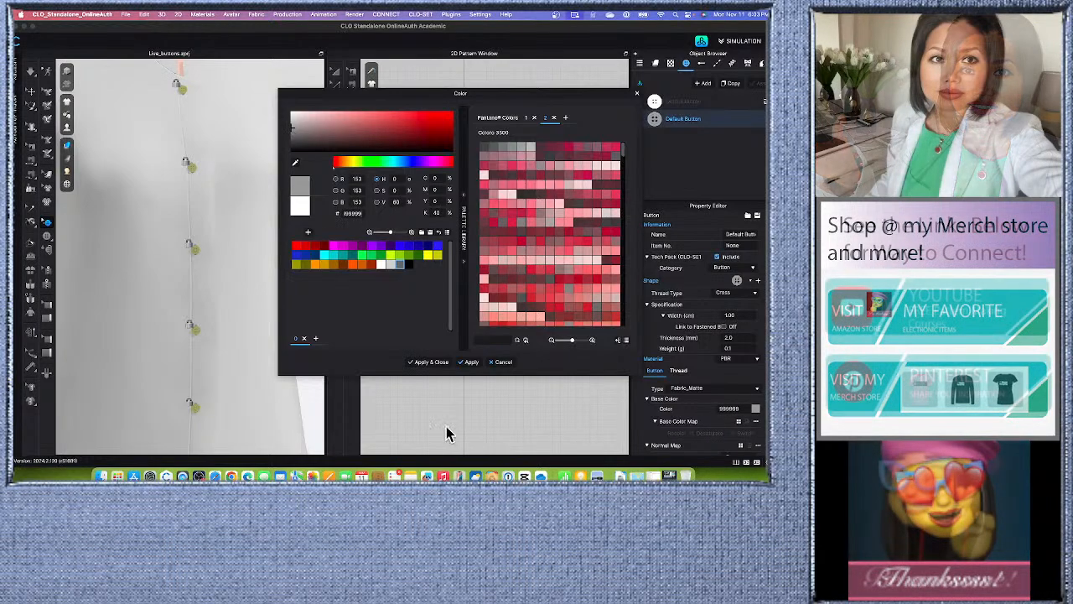
left_click(435, 366)
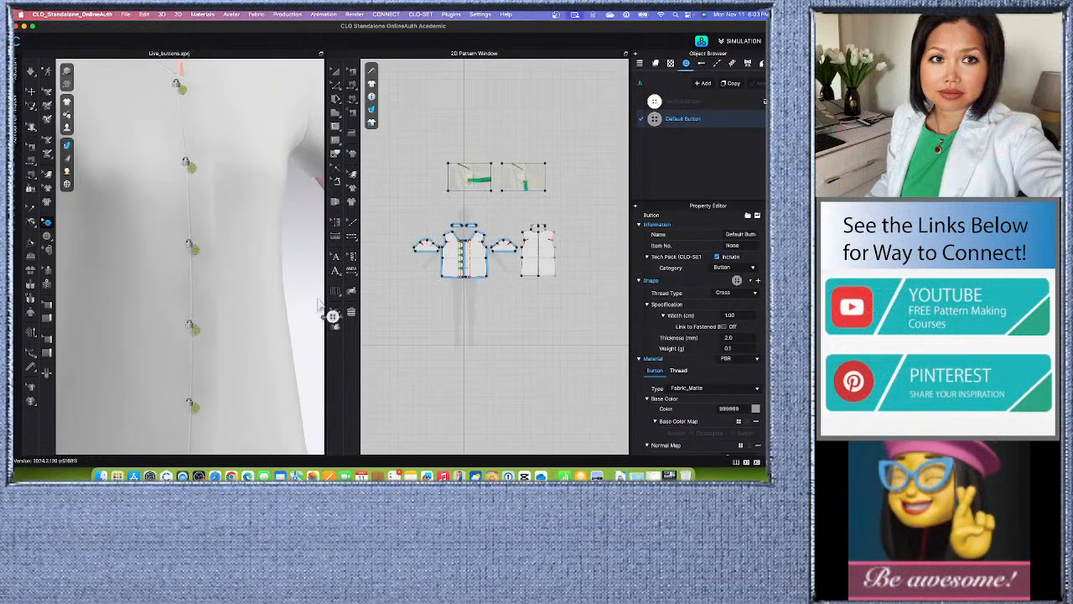
Step: Deselect the button style and compare the buttons with the shirt fabric, both close up and from the full front
left_click(319, 301)
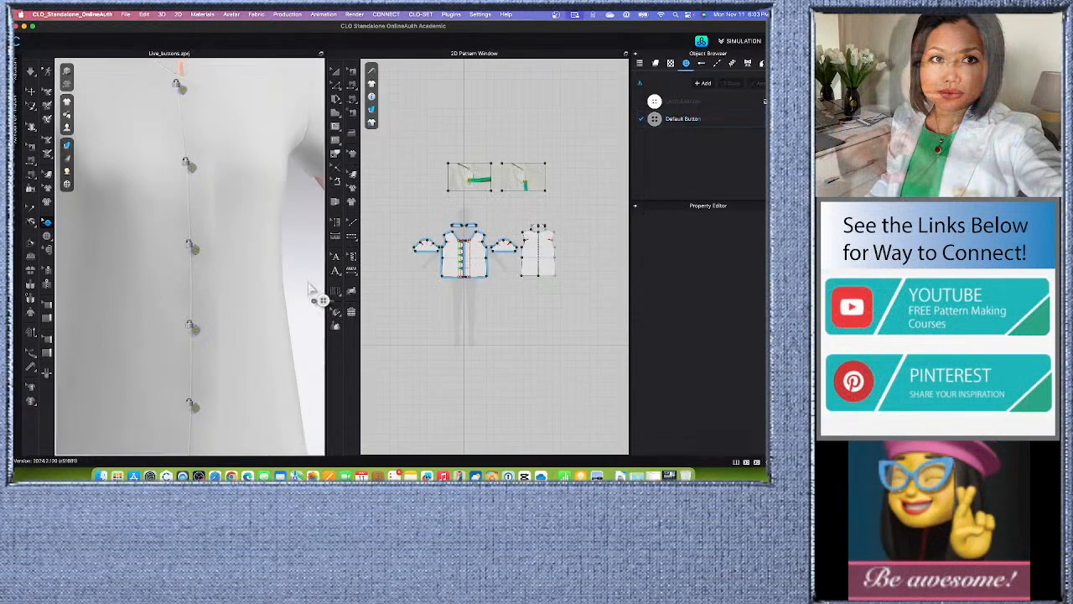
left_click(31, 91)
scroll(280, 215, "down", 5)
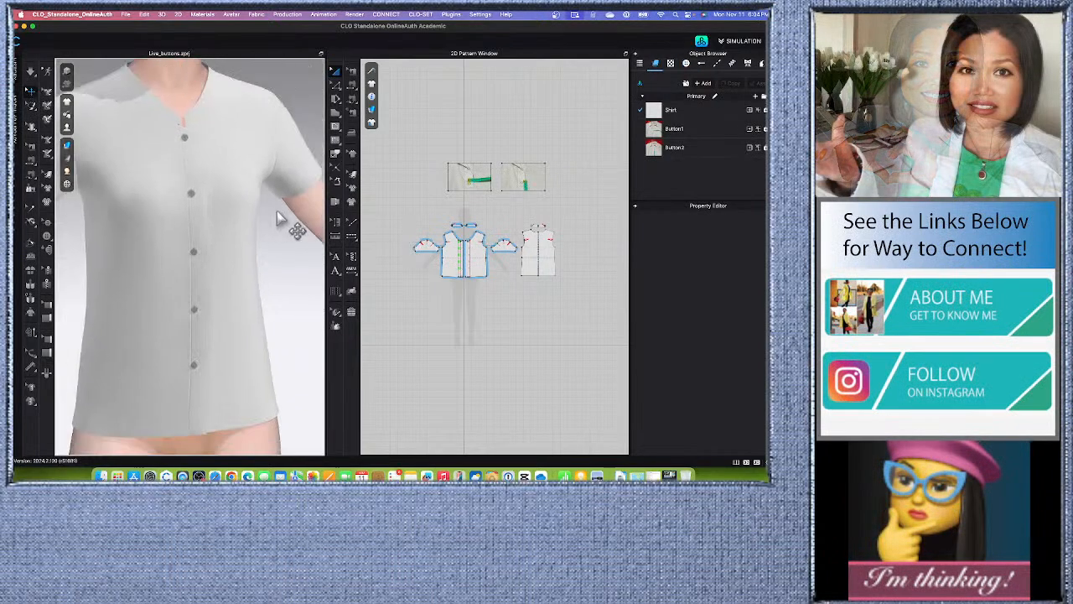
scroll(280, 346, "up", 3)
scroll(280, 345, "up", 5)
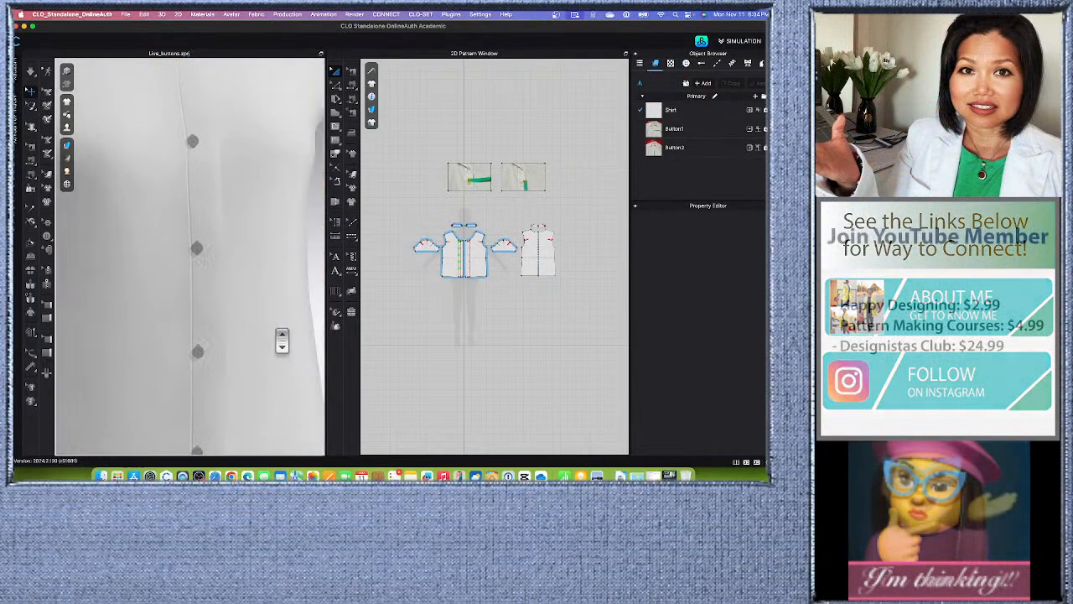
scroll(282, 340, "down", 8)
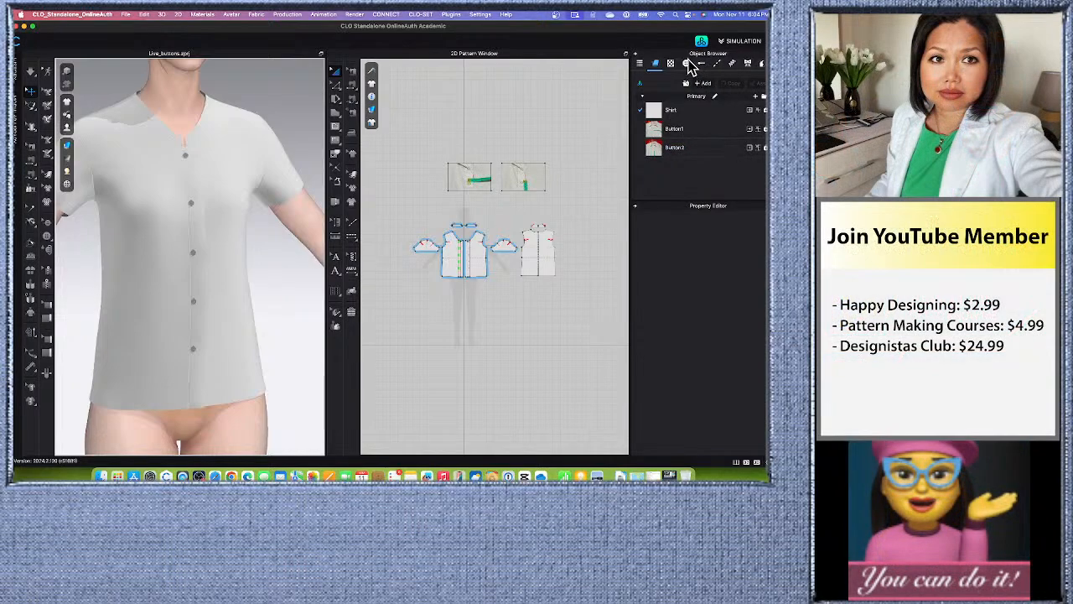
Step: Set the Default Button's base color to light grey DADADA (RGB 218, 218, 218) and apply it
left_click(709, 122)
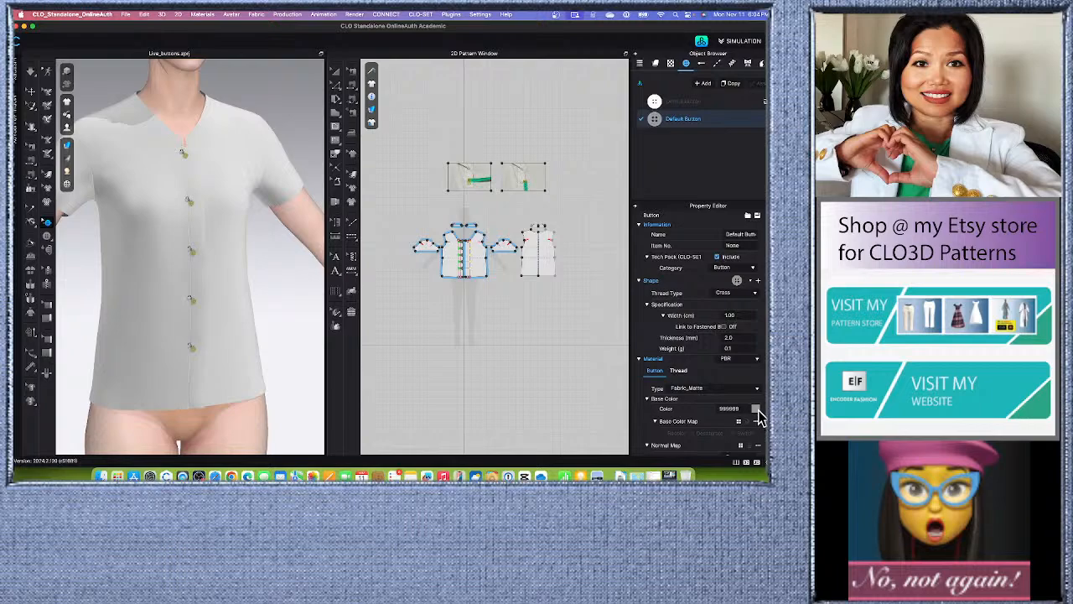
left_click(756, 409)
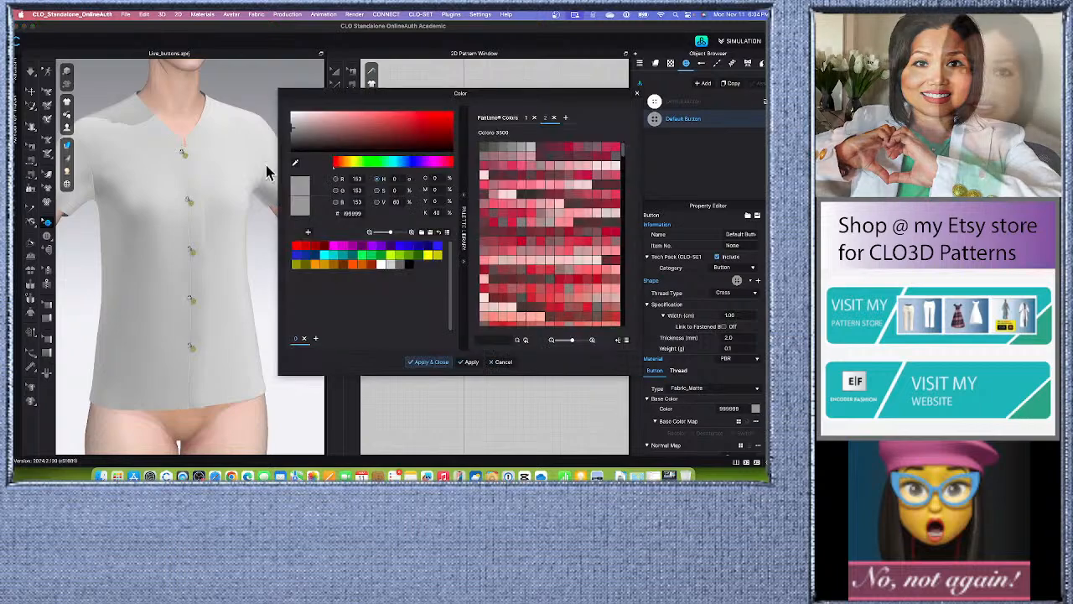
left_click(293, 123)
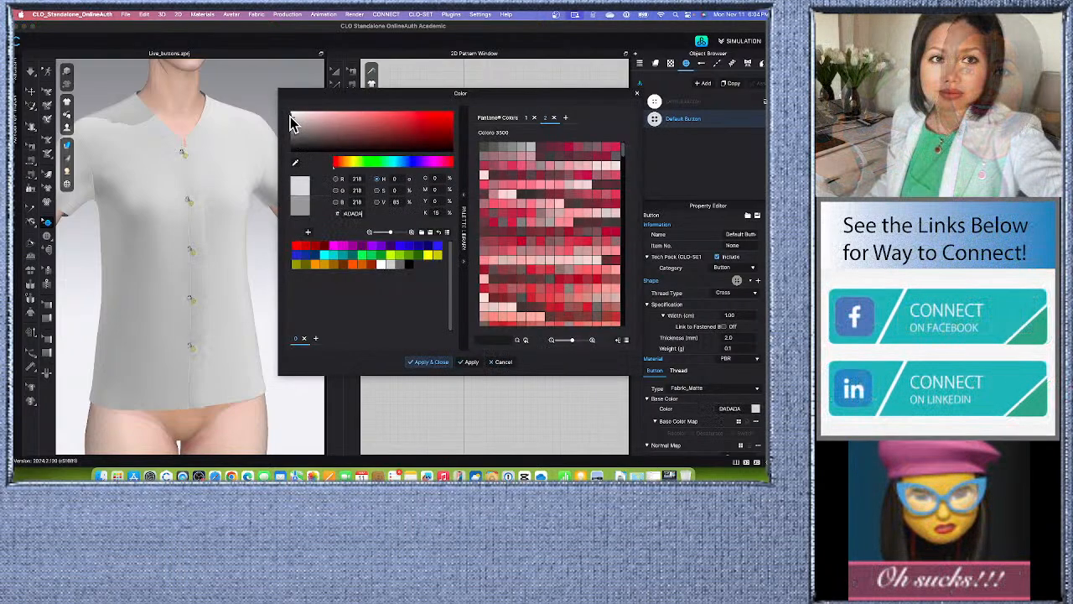
left_click(429, 362)
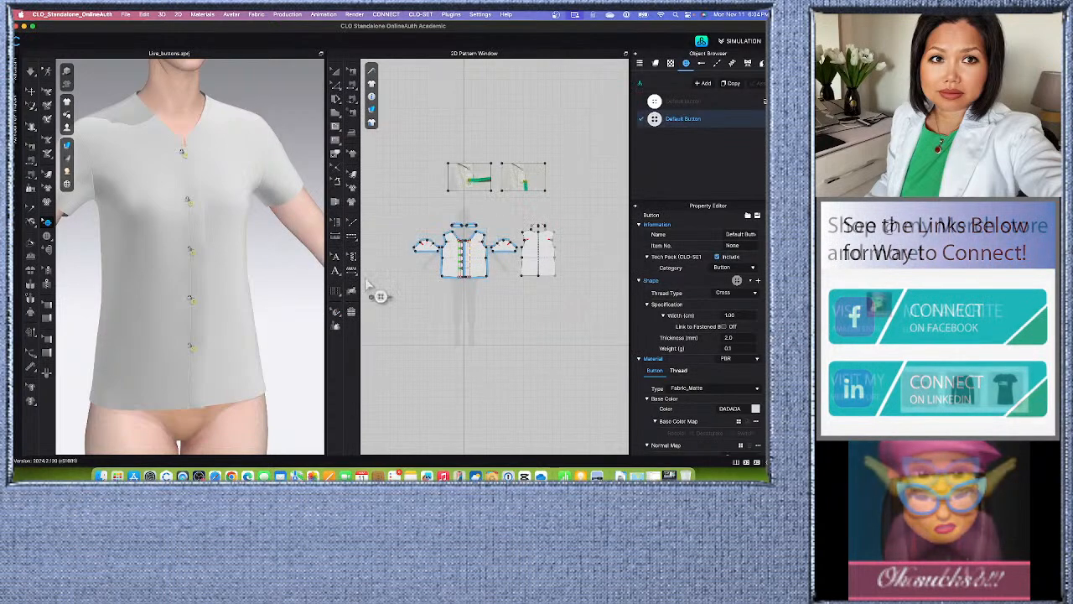
Step: Examine how the light grey buttons blend with the shirt along the placket, from the whole garment down to a single button
scroll(260, 326, "down", 2)
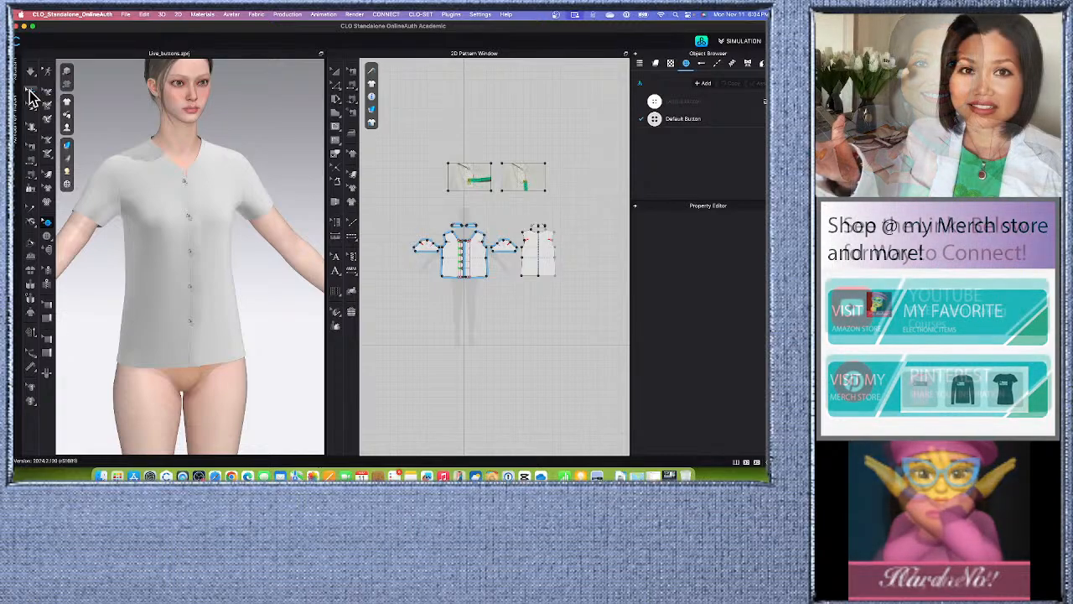
scroll(283, 314, "up", 3)
scroll(290, 319, "down", 3)
scroll(283, 331, "up", 6)
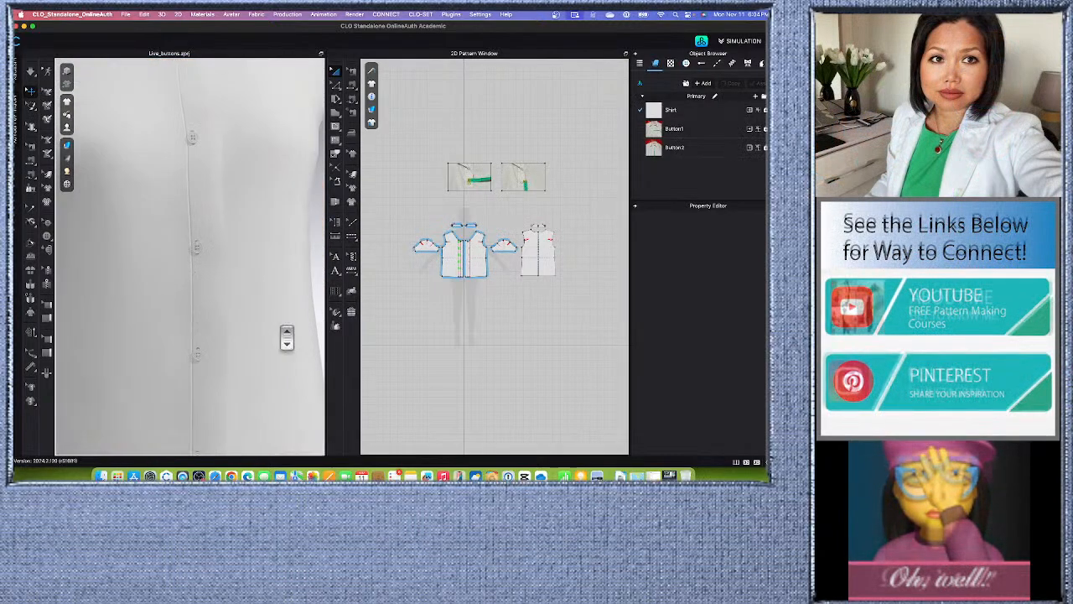
scroll(287, 338, "down", 6)
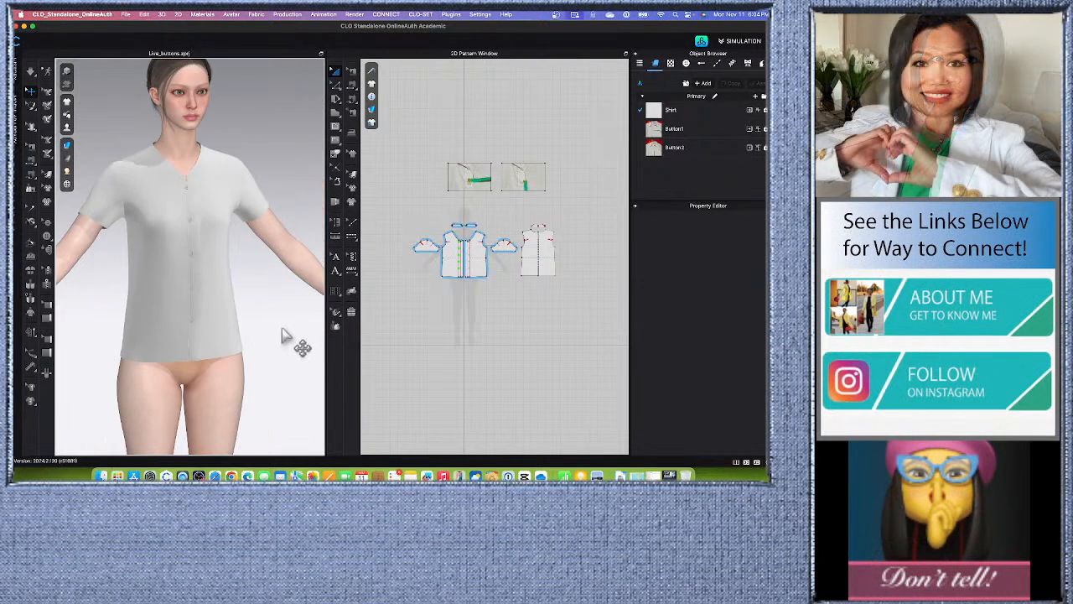
scroll(282, 336, "up", 2)
mouse_move(287, 335)
right_mouse_down()
mouse_move(246, 342)
mouse_move(302, 333)
mouse_move(132, 340)
mouse_move(302, 330)
right_mouse_up()
scroll(212, 339, "up", 4)
scroll(211, 339, "down", 5)
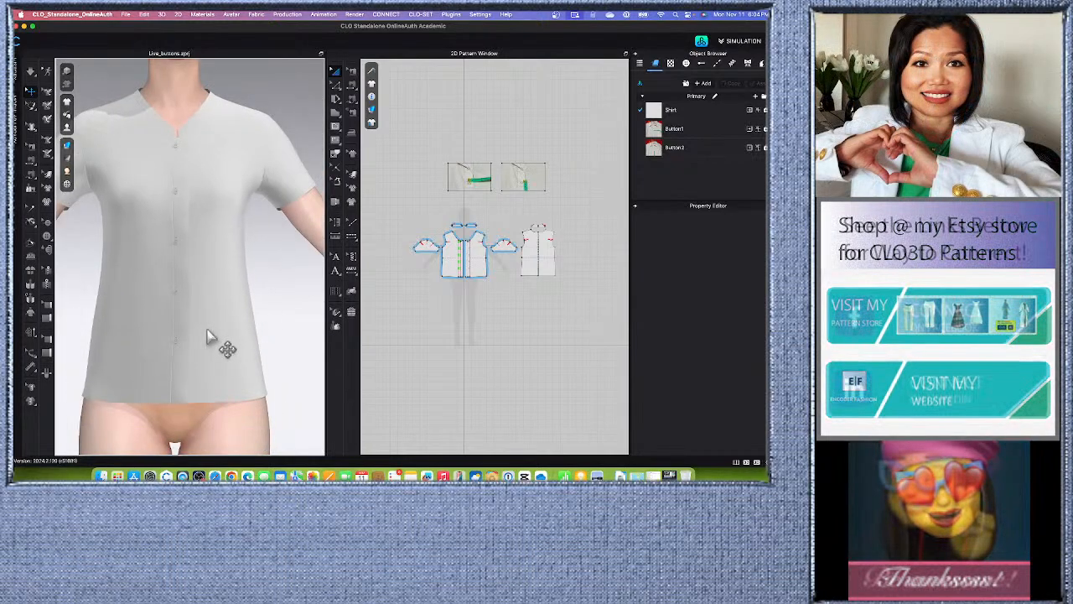
scroll(211, 340, "up", 4)
scroll(172, 397, "up", 3)
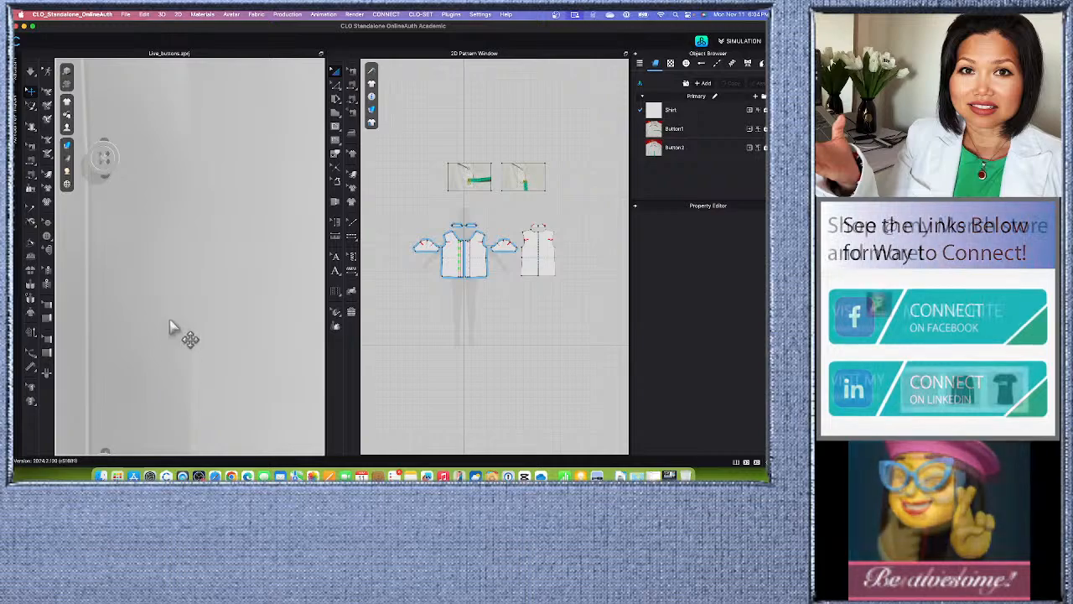
scroll(153, 310, "up", 3)
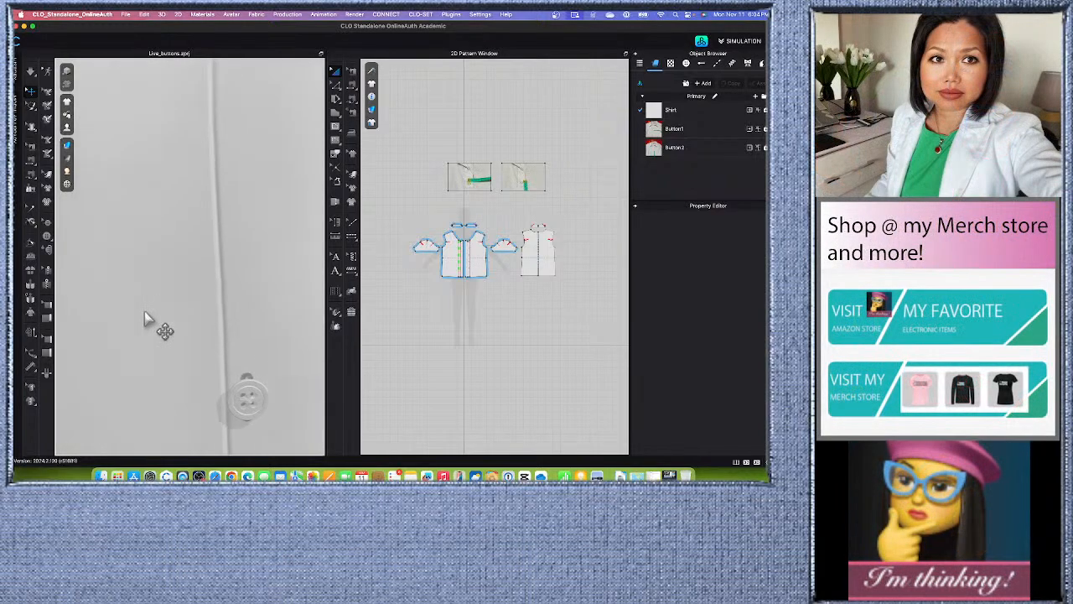
scroll(167, 249, "down", 6)
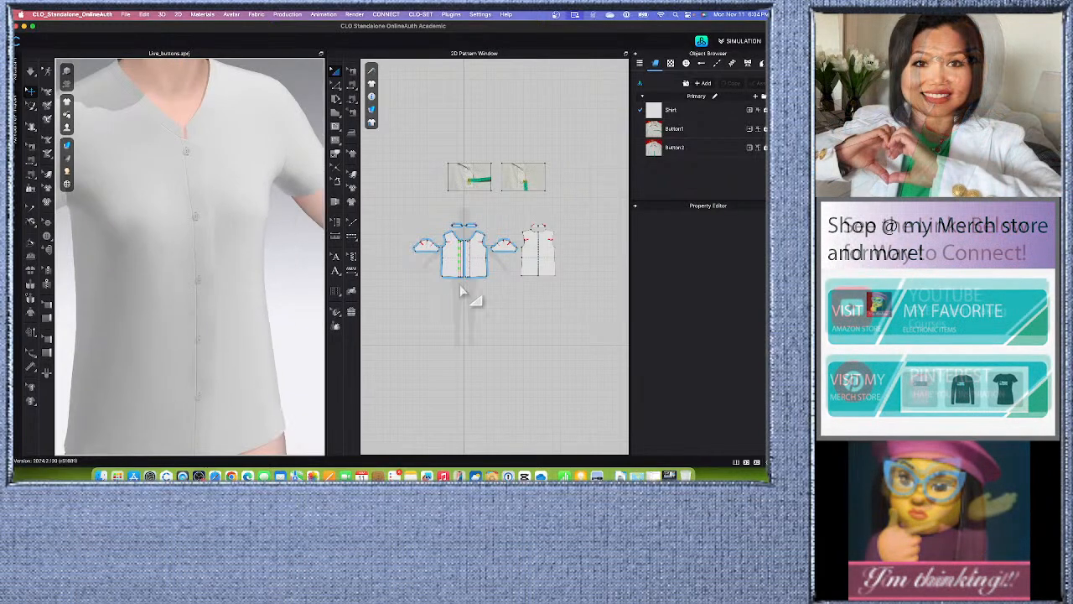
Step: Inspect the button and buttonhole placement along the center front edges of the two front pattern pieces in 2D
scroll(459, 295, "up", 8)
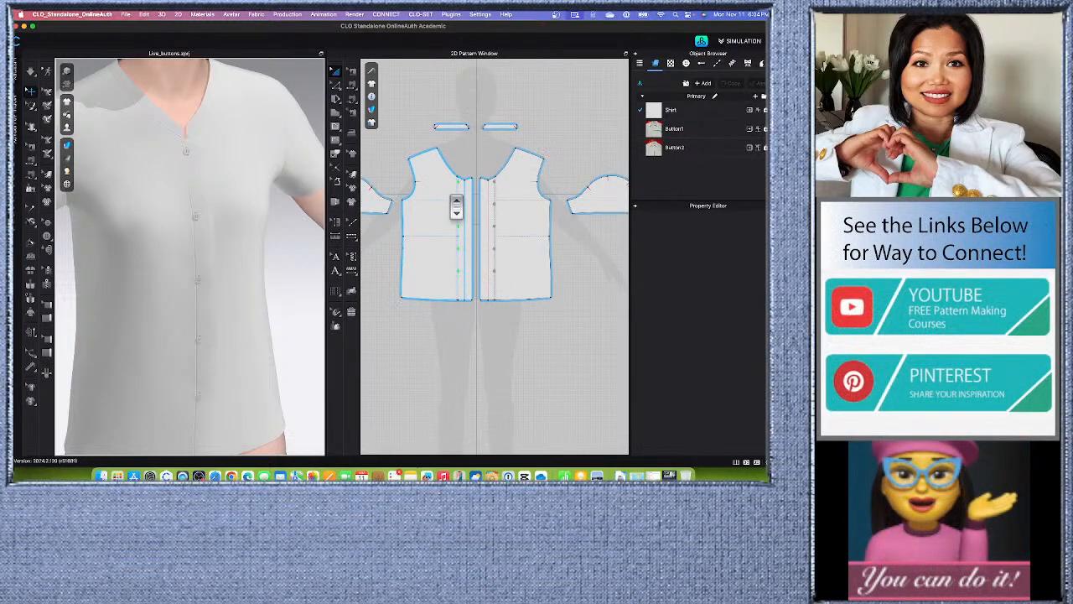
scroll(480, 242, "up", 4)
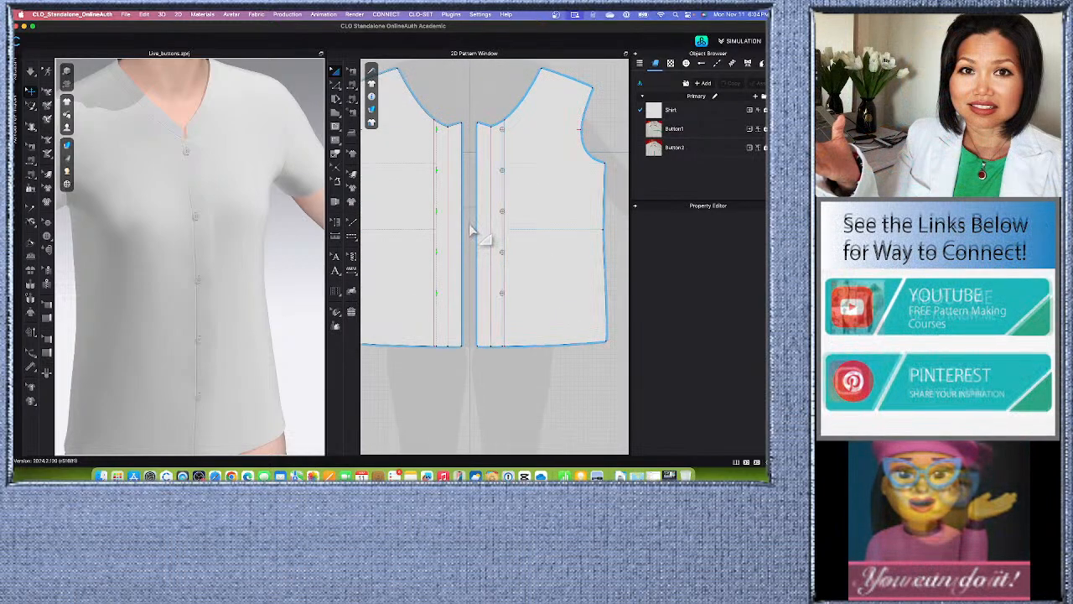
scroll(473, 233, "down", 2)
scroll(476, 235, "down", 6)
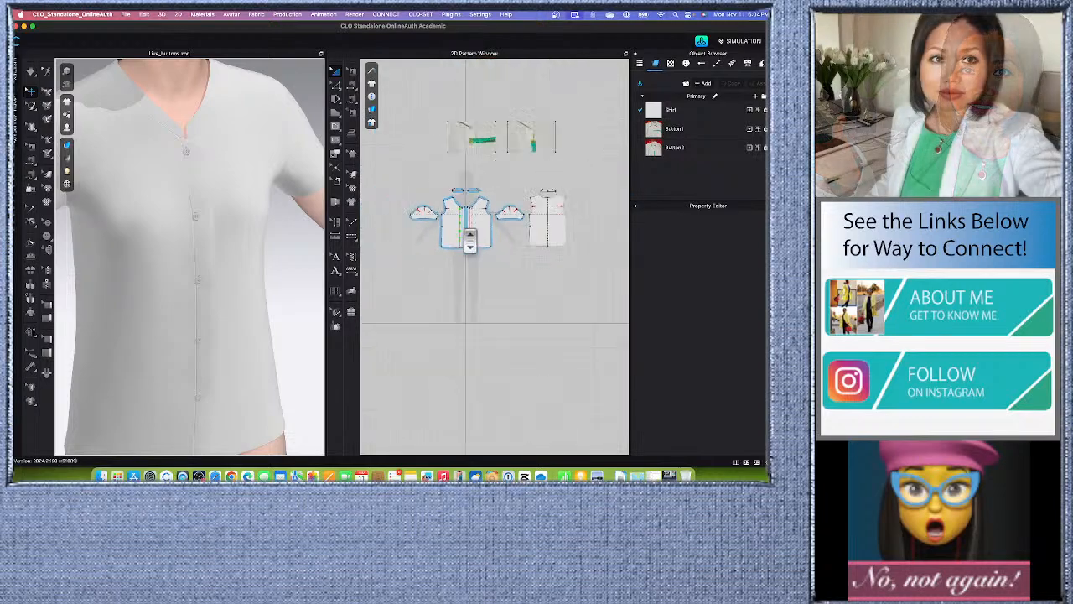
scroll(470, 360, "up", 3)
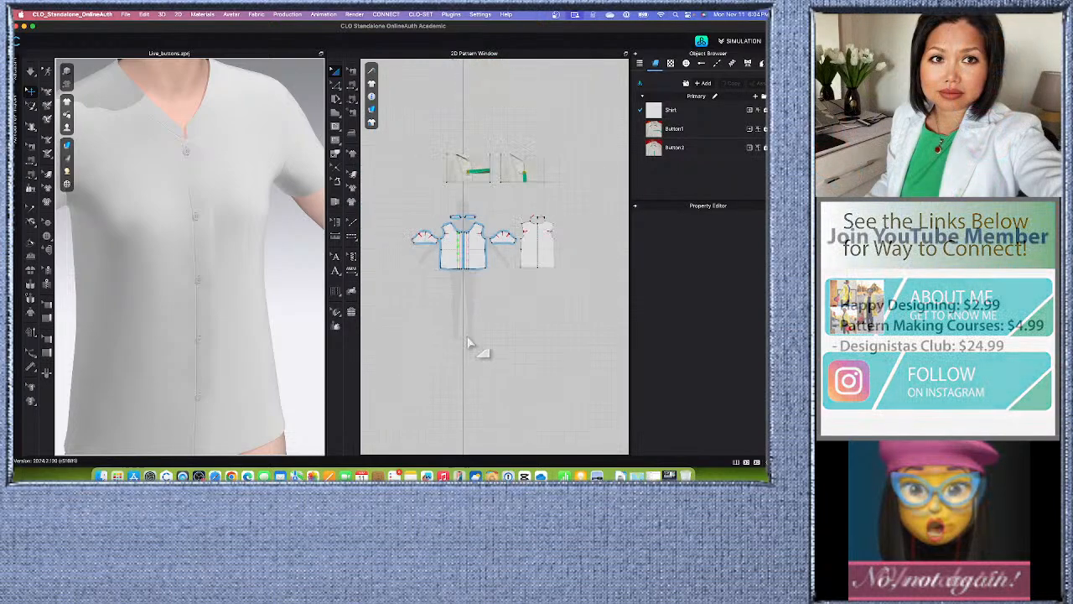